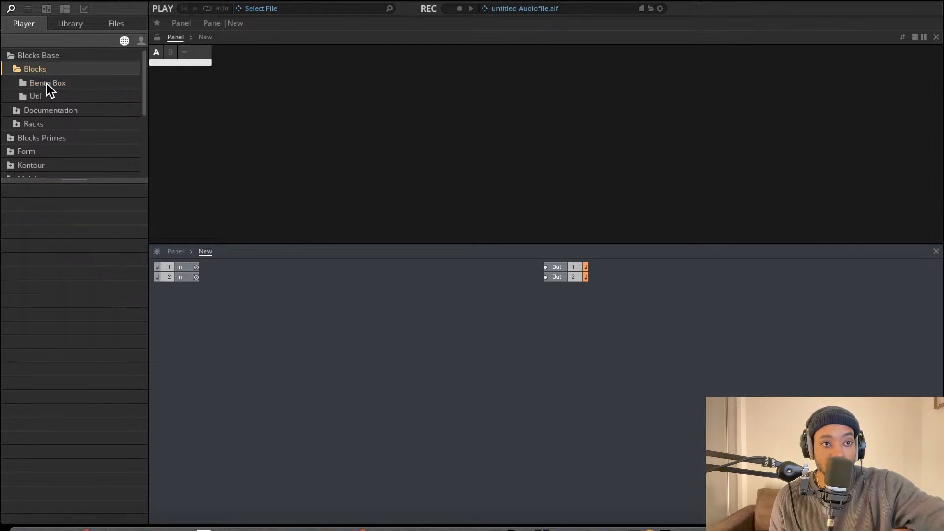
# Compare the Bento Box and Util block collections in Blocks Base, and add a Util Clock block to the structure.
pyautogui.click(47, 93)
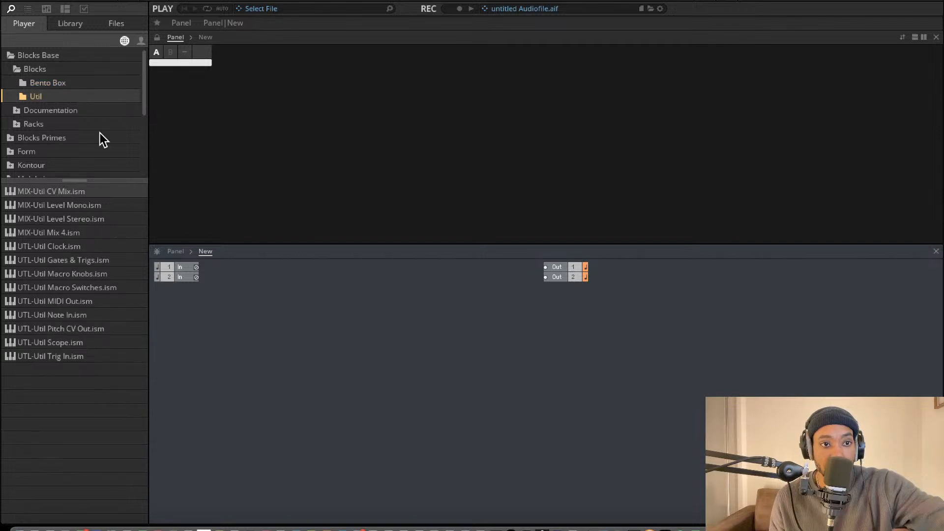
pyautogui.click(64, 85)
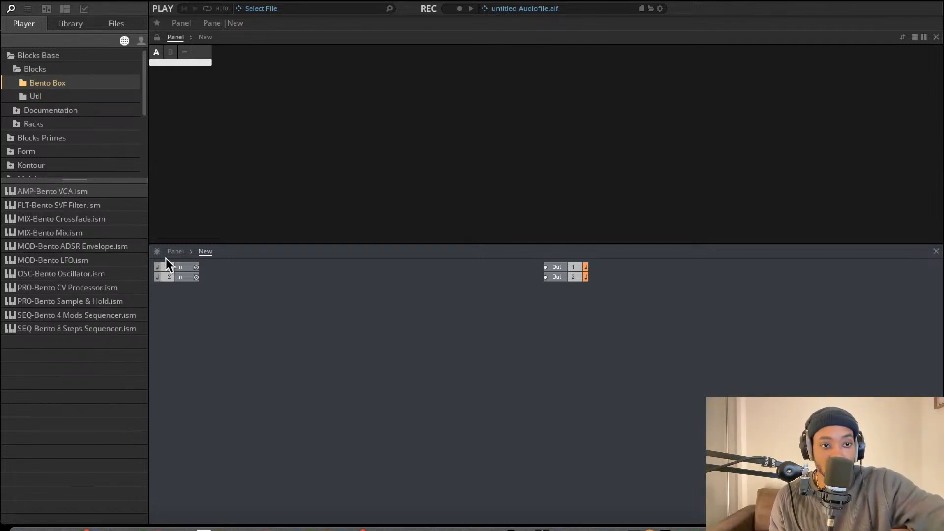
pyautogui.click(58, 98)
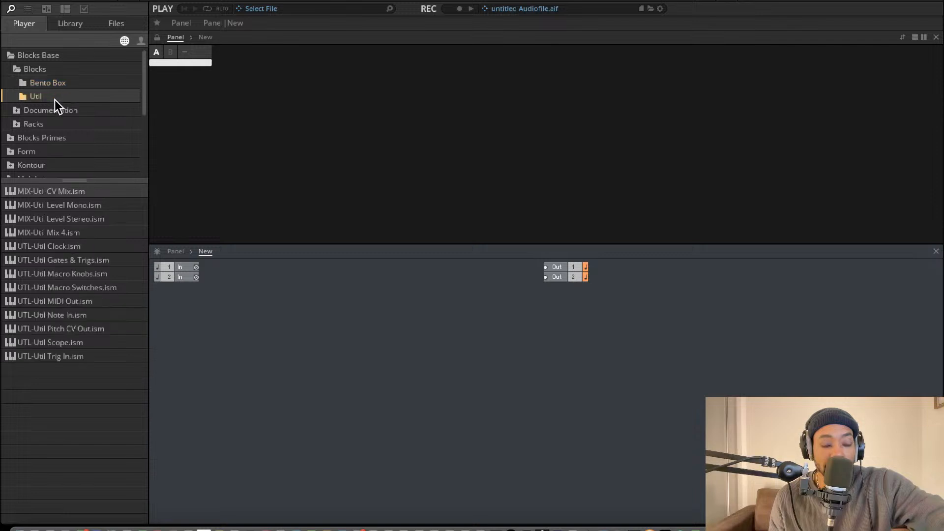
pyautogui.click(52, 91)
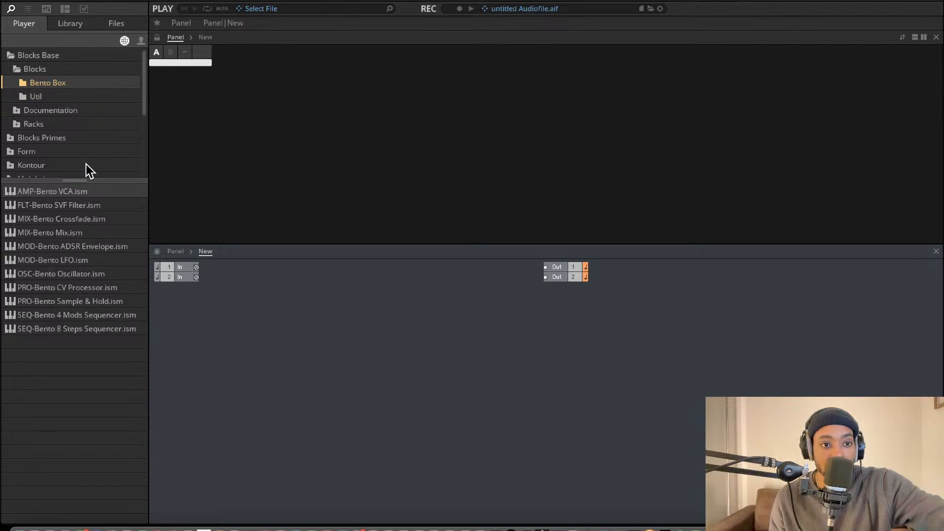
pyautogui.click(52, 98)
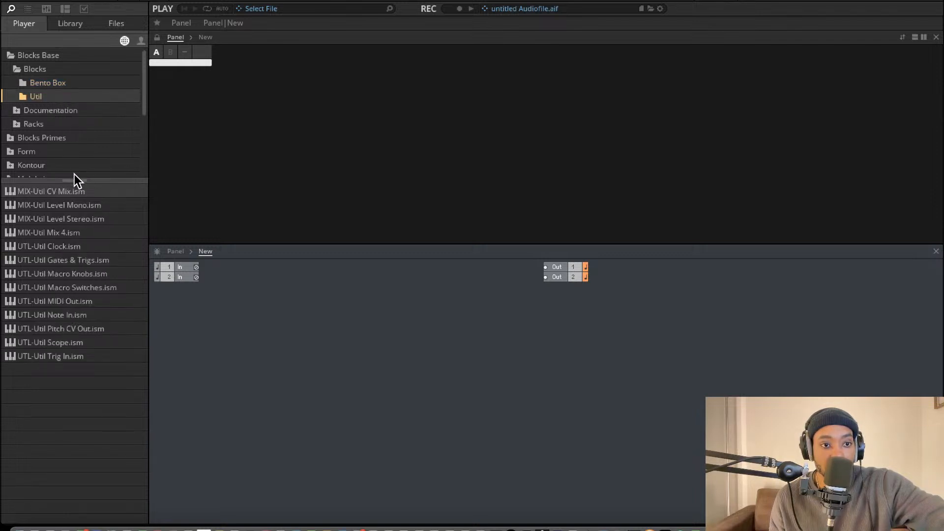
pyautogui.moveTo(66, 244); pyautogui.dragTo(227, 341)
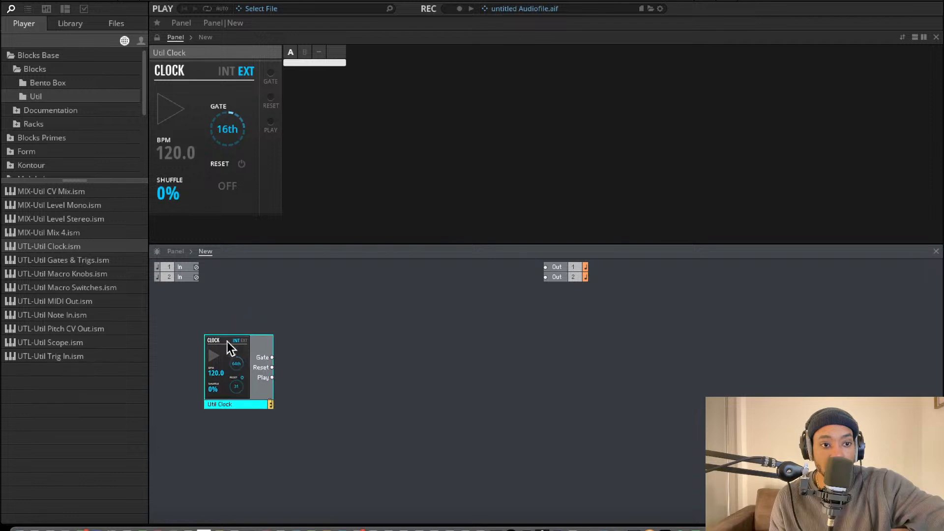
# Add the Bento 8 Steps Sequencer to the structure and move the Util Clock below and left of it.
pyautogui.click(66, 85)
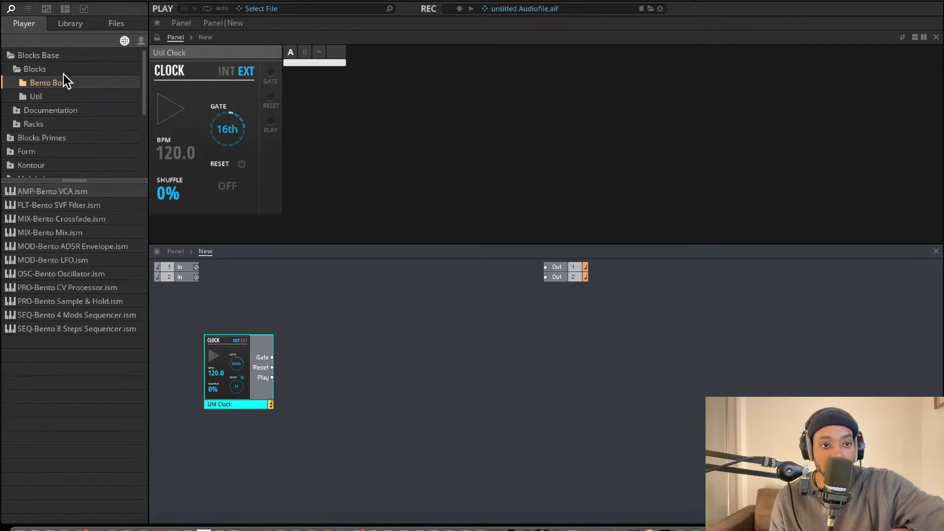
pyautogui.click(64, 105)
pyautogui.click(67, 87)
pyautogui.click(65, 92)
pyautogui.click(65, 86)
pyautogui.moveTo(79, 334); pyautogui.dragTo(332, 344)
pyautogui.moveTo(241, 370); pyautogui.dragTo(226, 425)
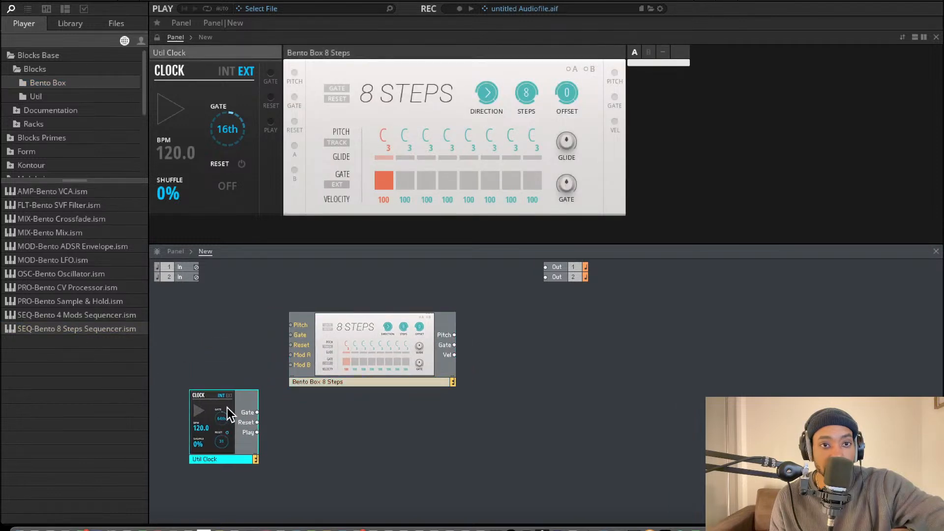
# Move the 8 Steps sequencer closer to the clock and add a Bento Sample & Hold block to its right.
pyautogui.moveTo(364, 347); pyautogui.dragTo(348, 389)
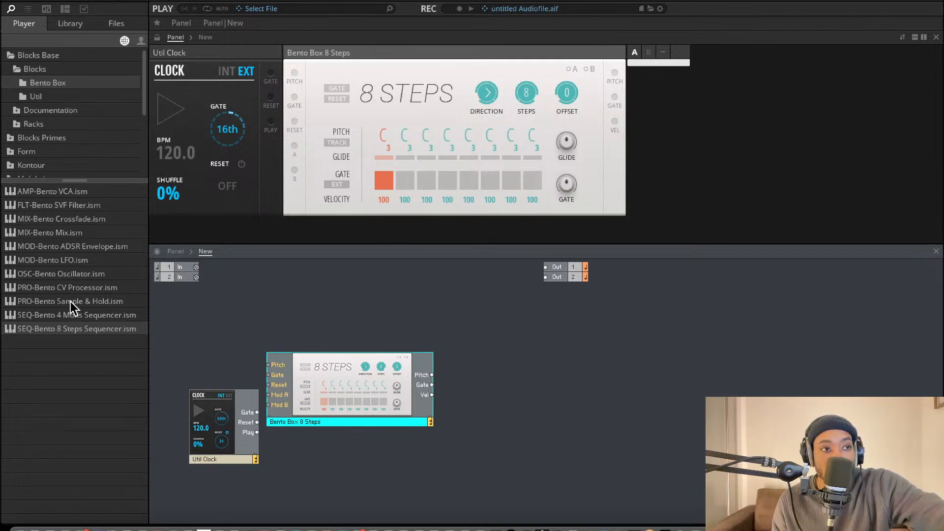
pyautogui.moveTo(70, 302); pyautogui.dragTo(480, 326)
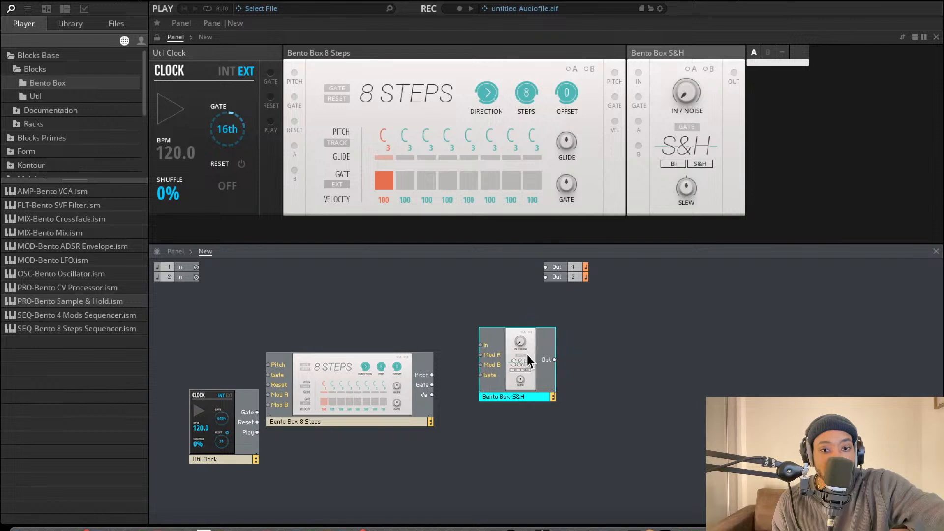
pyautogui.moveTo(527, 355); pyautogui.dragTo(503, 358)
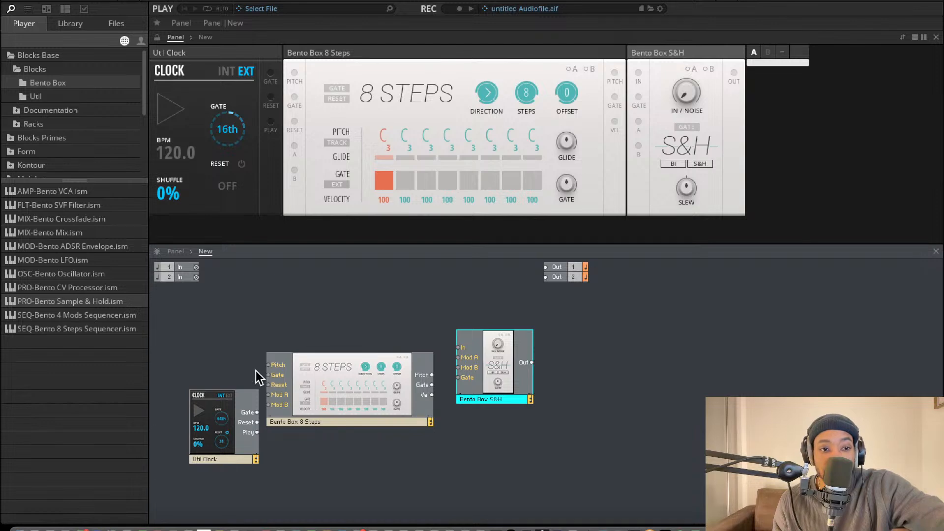
# Add the Digilog Quantizer from Blocks Primes to the right of the Sample & Hold block, leaving a gap between them.
pyautogui.click(19, 67)
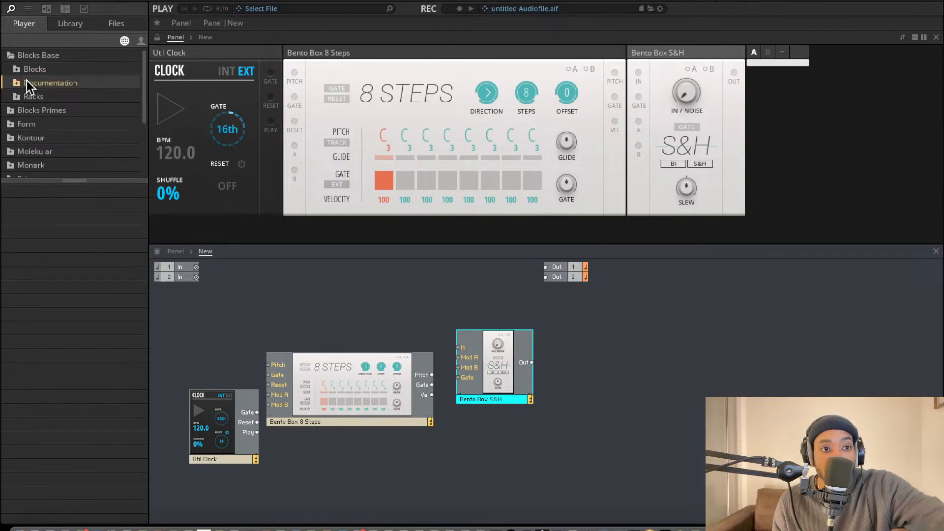
pyautogui.click(20, 96)
pyautogui.click(17, 83)
pyautogui.scroll(-3, 36, 124)
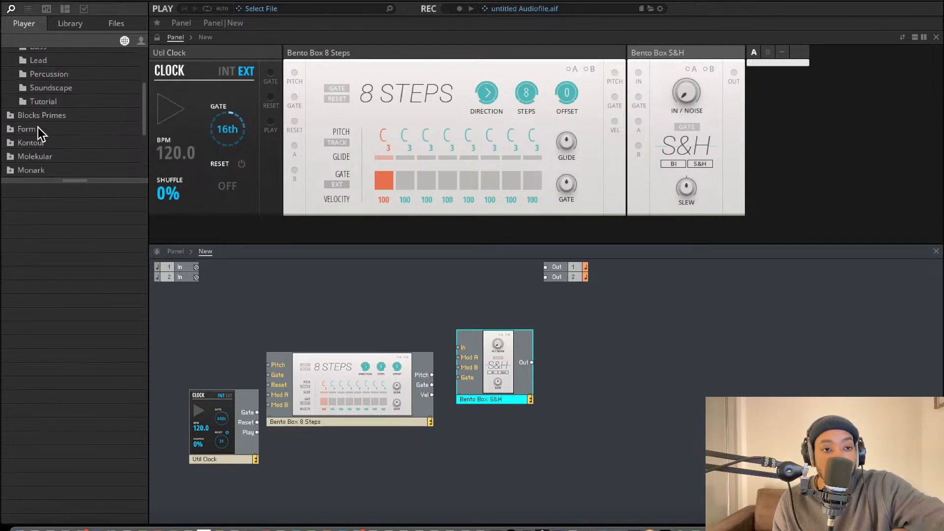
pyautogui.scroll(2, 39, 118)
pyautogui.click(36, 98)
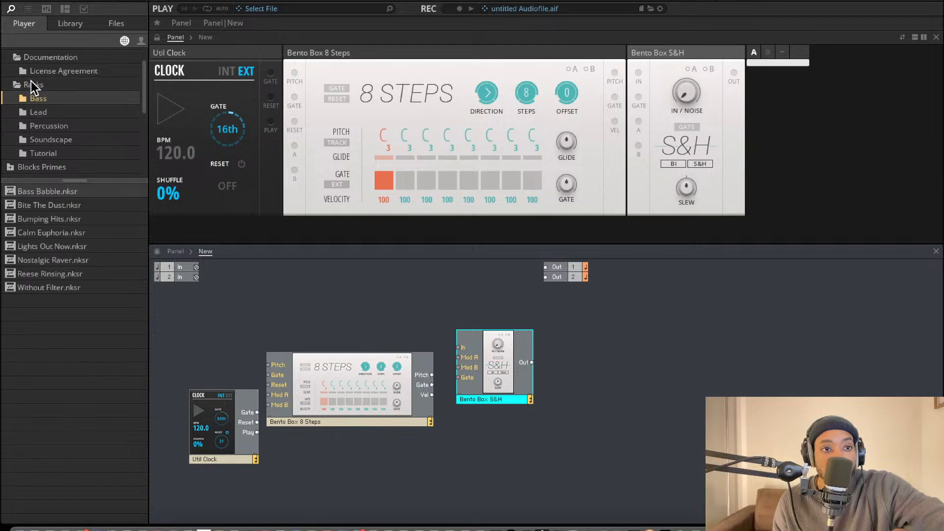
pyautogui.scroll(-3, 36, 106)
pyautogui.click(11, 60)
pyautogui.click(17, 73)
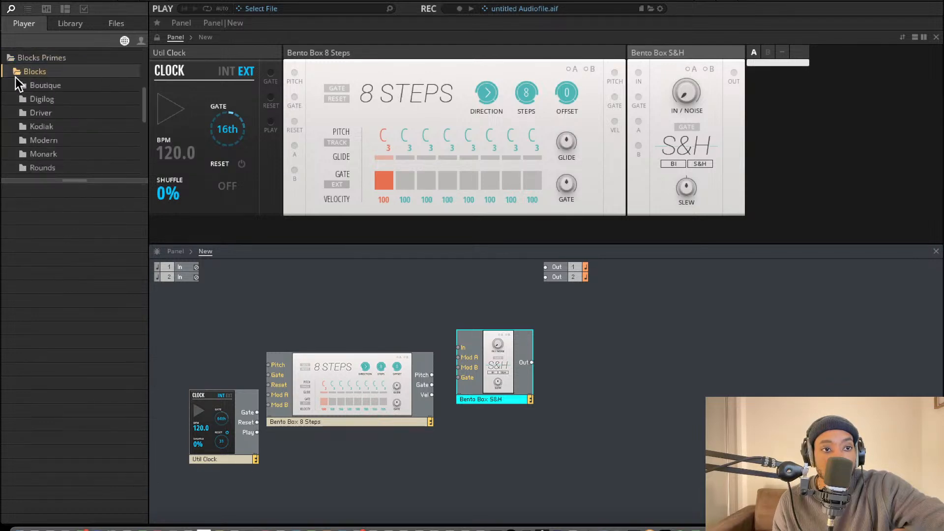
pyautogui.click(28, 109)
pyautogui.click(42, 100)
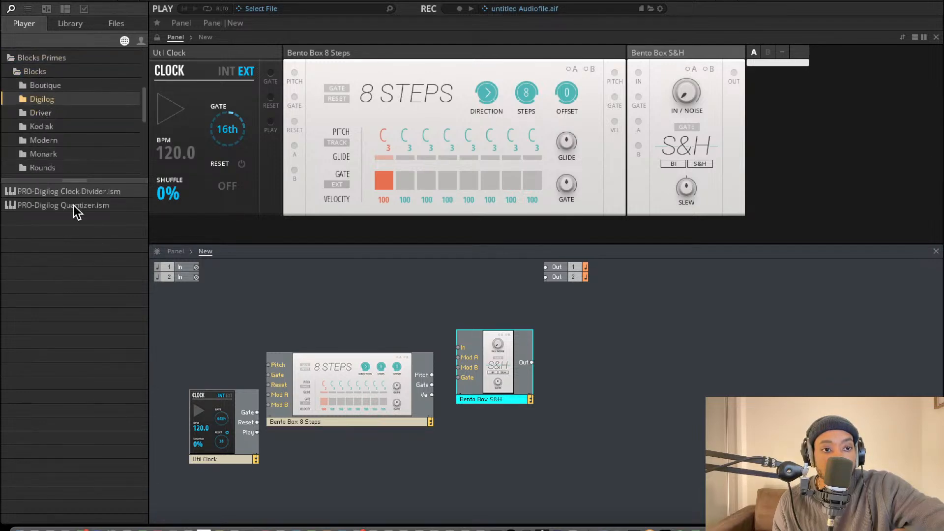
pyautogui.moveTo(80, 202); pyautogui.dragTo(574, 359)
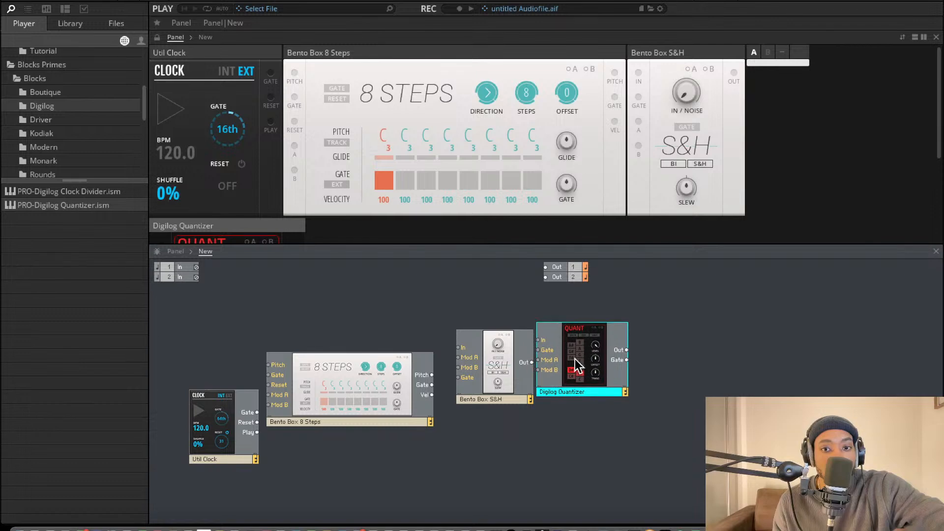
pyautogui.moveTo(510, 363); pyautogui.dragTo(507, 366)
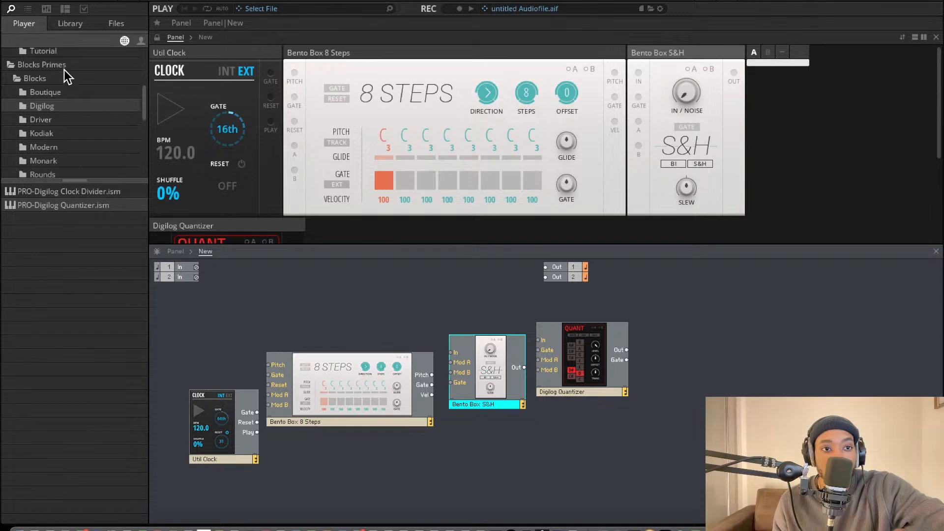
# Connect the Util Clock's Gate output to the 8 Steps sequencer's Gate input.
pyautogui.scroll(3, 93, 128)
pyautogui.scroll(1, 91, 130)
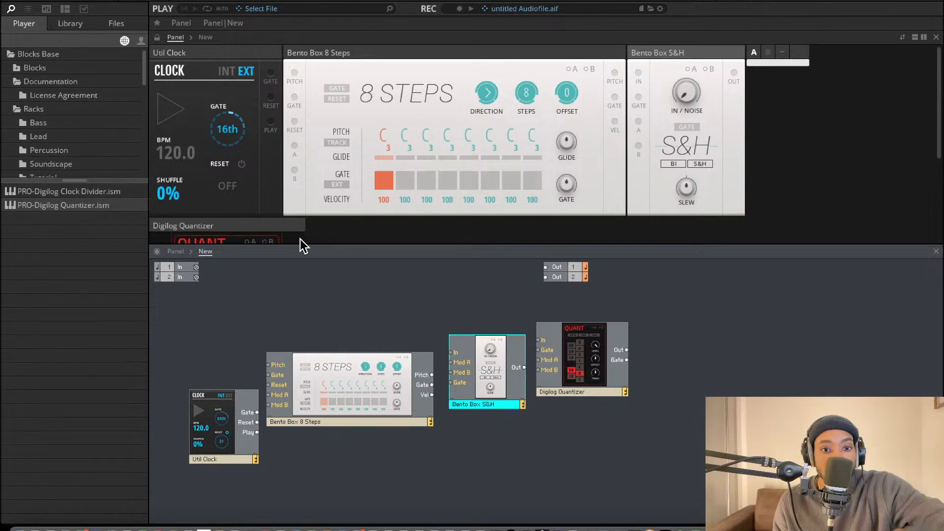
pyautogui.moveTo(256, 413); pyautogui.dragTo(268, 374)
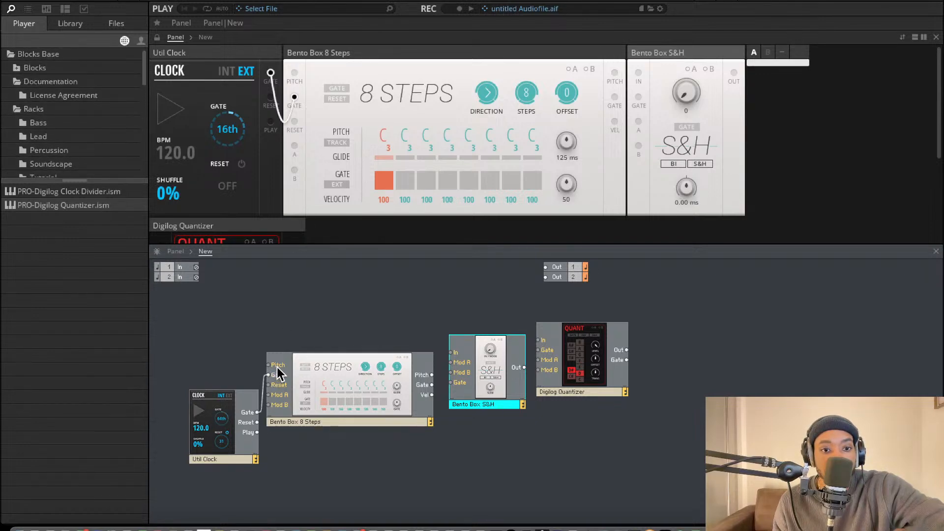
# Add a Util Note In block, connect its Pitch output to the 8 Steps sequencer's Pitch input, and place it above the clock.
pyautogui.click(74, 25)
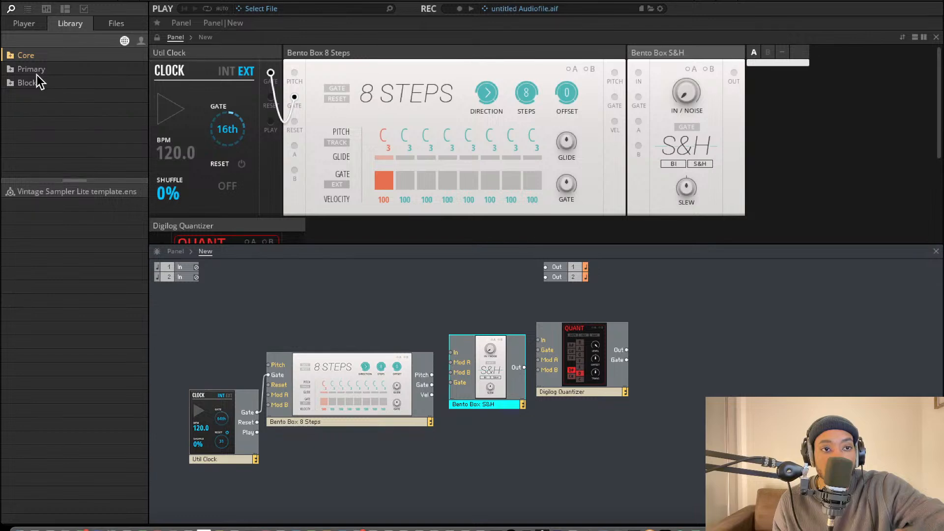
pyautogui.click(31, 25)
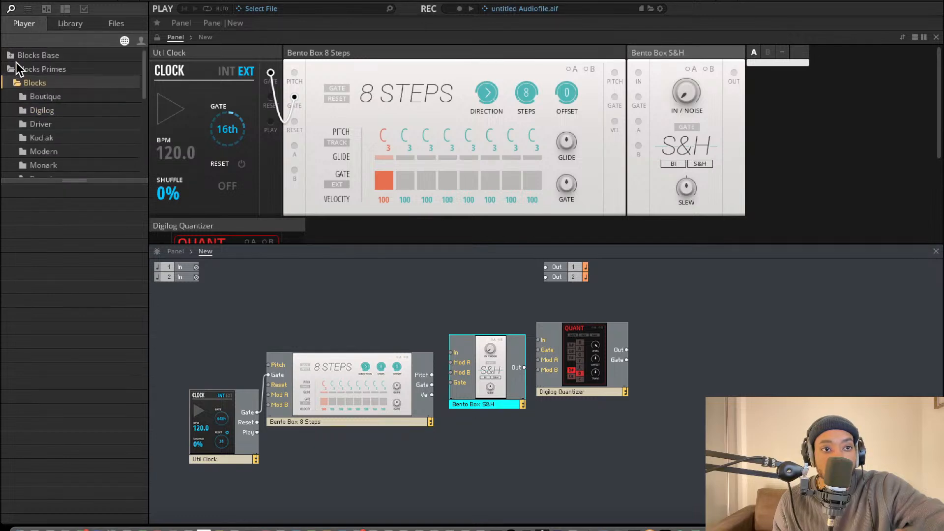
pyautogui.click(13, 55)
pyautogui.click(17, 68)
pyautogui.click(46, 83)
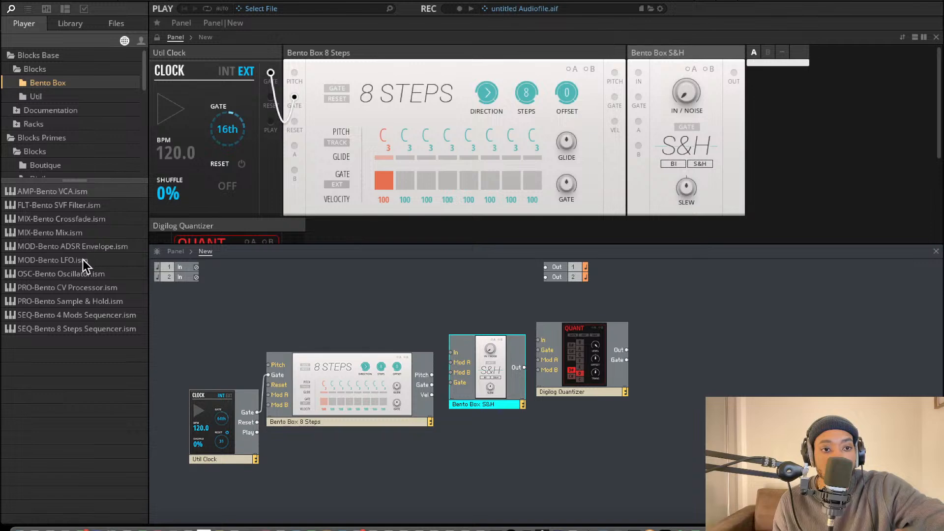
pyautogui.click(58, 94)
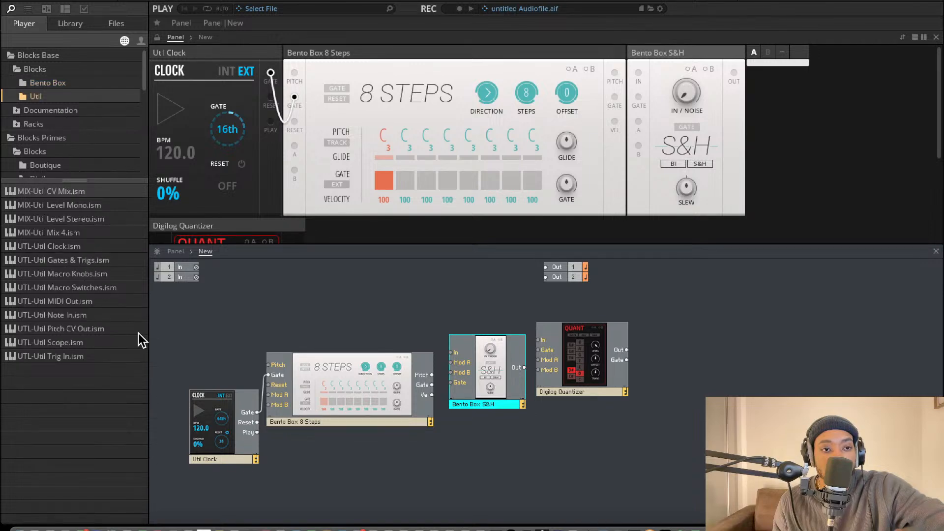
pyautogui.moveTo(87, 315); pyautogui.dragTo(170, 320)
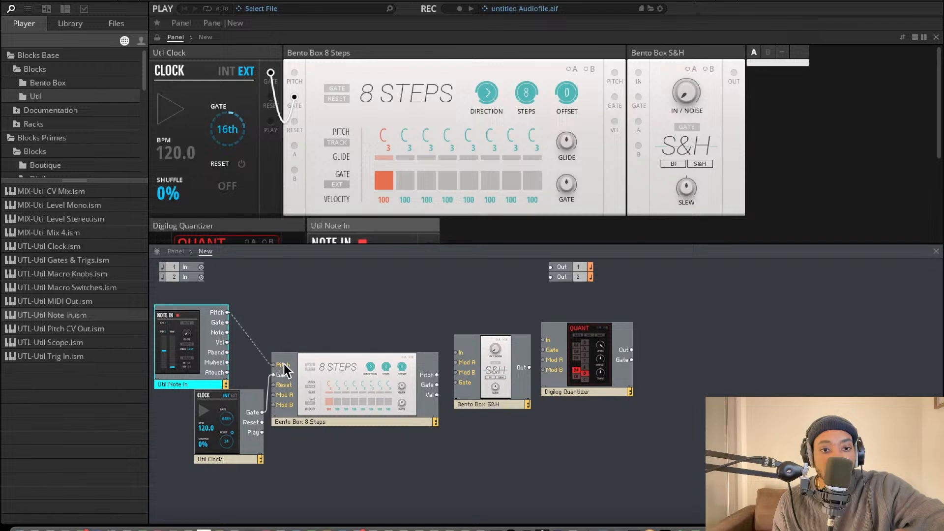
pyautogui.moveTo(285, 370); pyautogui.dragTo(284, 365)
pyautogui.moveTo(186, 340); pyautogui.dragTo(221, 320)
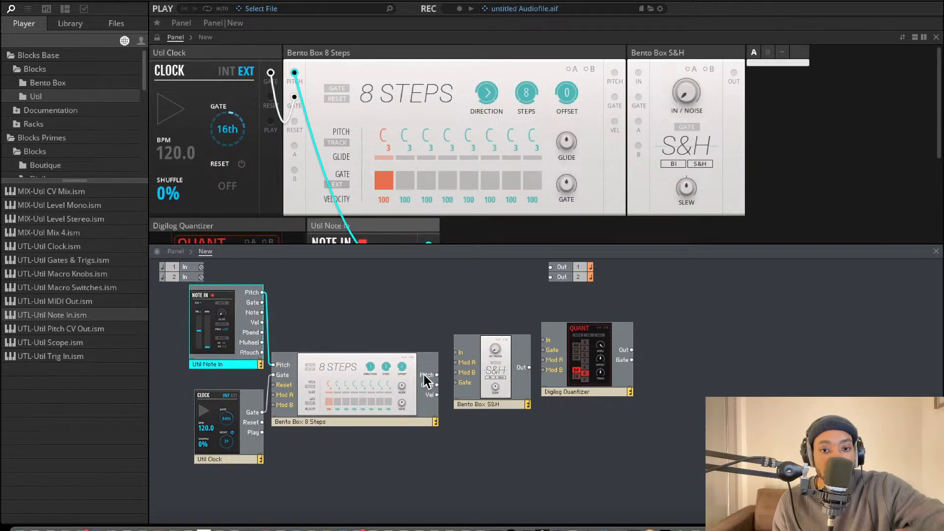
# Patch the sequencer's Pitch through Sample & Hold into the Quantizer, and the Quantizer's Out and Gate to outputs 1 and 2.
pyautogui.moveTo(458, 356); pyautogui.dragTo(455, 352)
pyautogui.moveTo(530, 367); pyautogui.dragTo(542, 339)
pyautogui.click(579, 344)
pyautogui.moveTo(629, 347); pyautogui.dragTo(550, 267)
pyautogui.moveTo(626, 362); pyautogui.dragTo(549, 281)
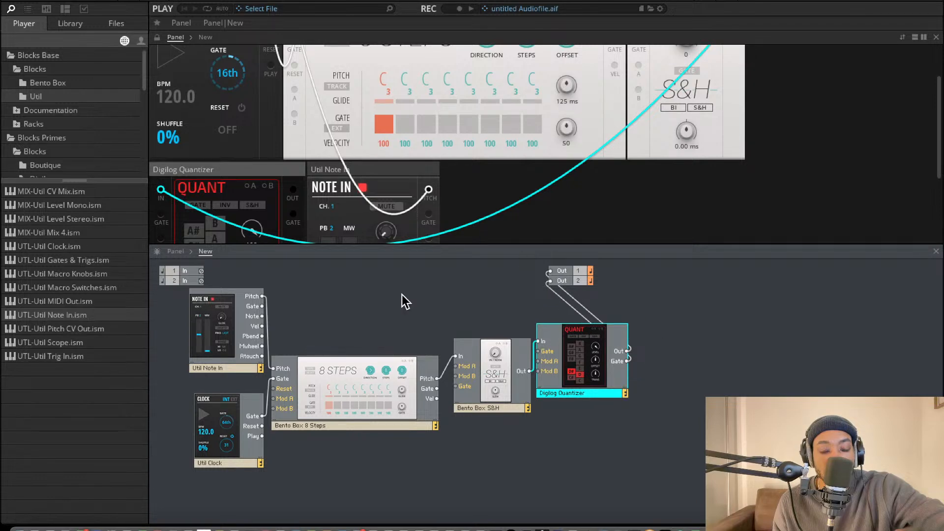
# Run the Util Clock on its internal source and enable the fifth step's gate in the 8 Steps sequencer.
pyautogui.moveTo(378, 399)
pyautogui.mouseDown()
pyautogui.moveTo(355, 403)
pyautogui.moveTo(383, 398)
pyautogui.mouseUp()
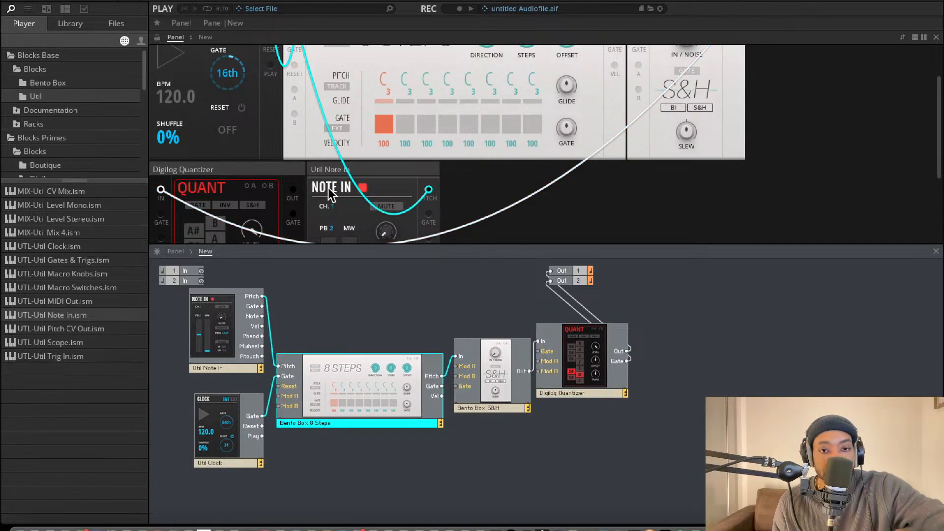
pyautogui.scroll(2, 498, 69)
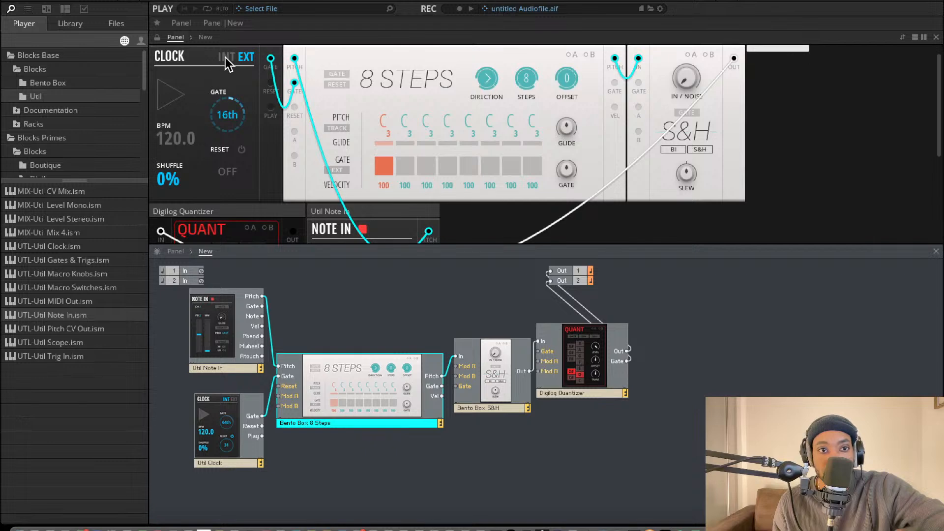
pyautogui.click(181, 91)
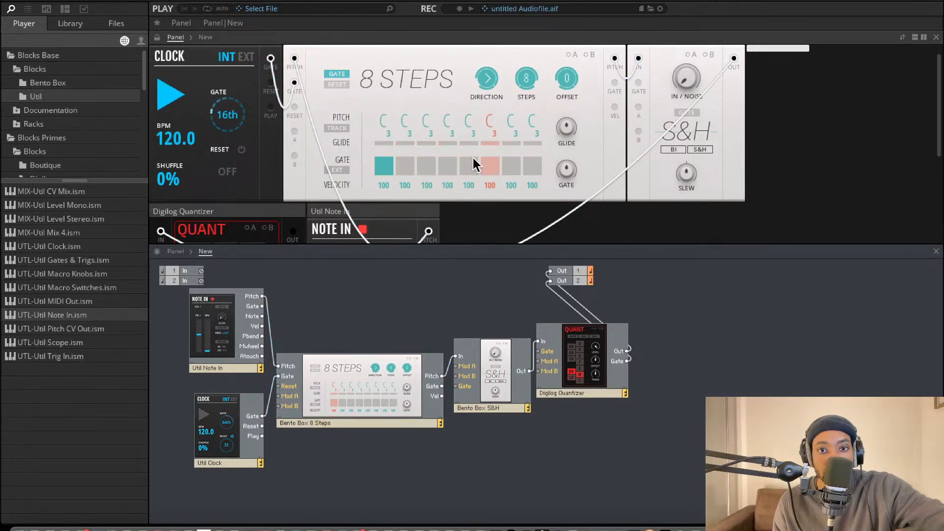
pyautogui.click(475, 165)
pyautogui.moveTo(355, 376); pyautogui.dragTo(354, 373)
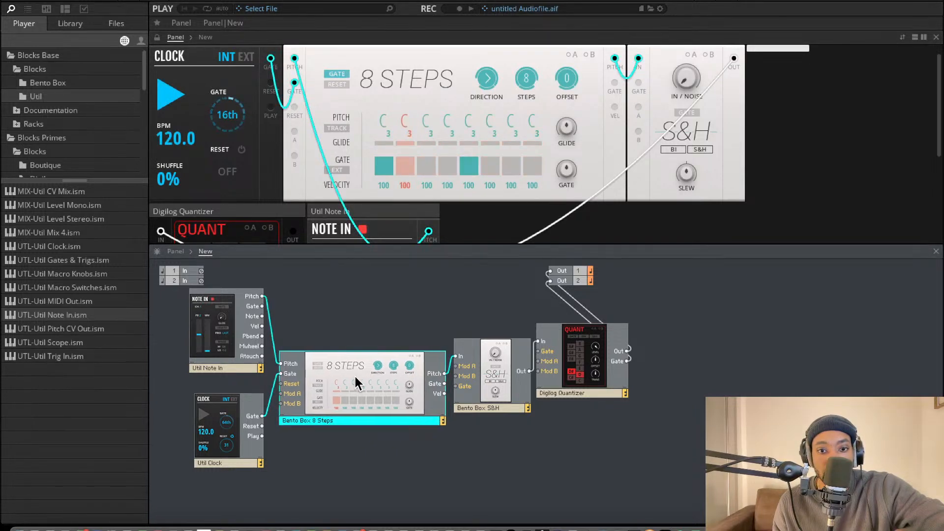
# Add a Bento Oscillator block and place it above the 8 Steps sequencer.
pyautogui.click(55, 84)
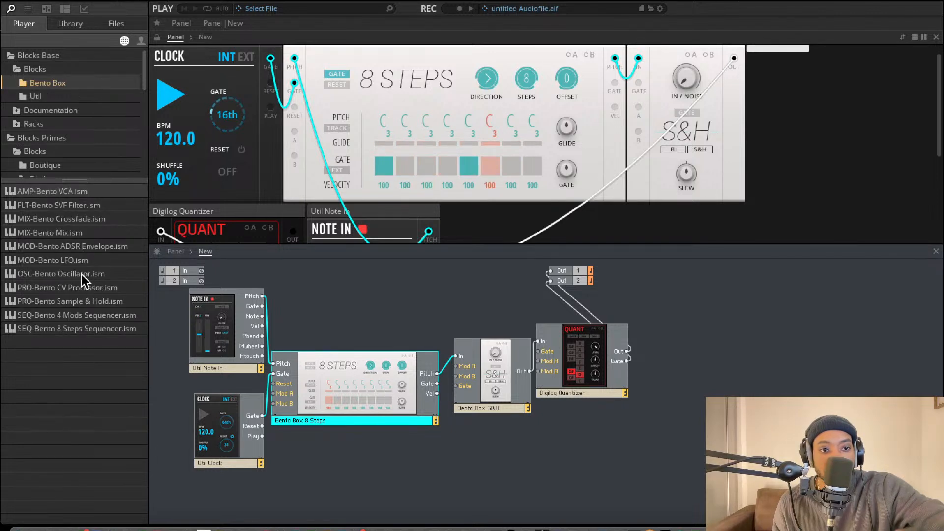
pyautogui.moveTo(81, 275); pyautogui.dragTo(445, 279)
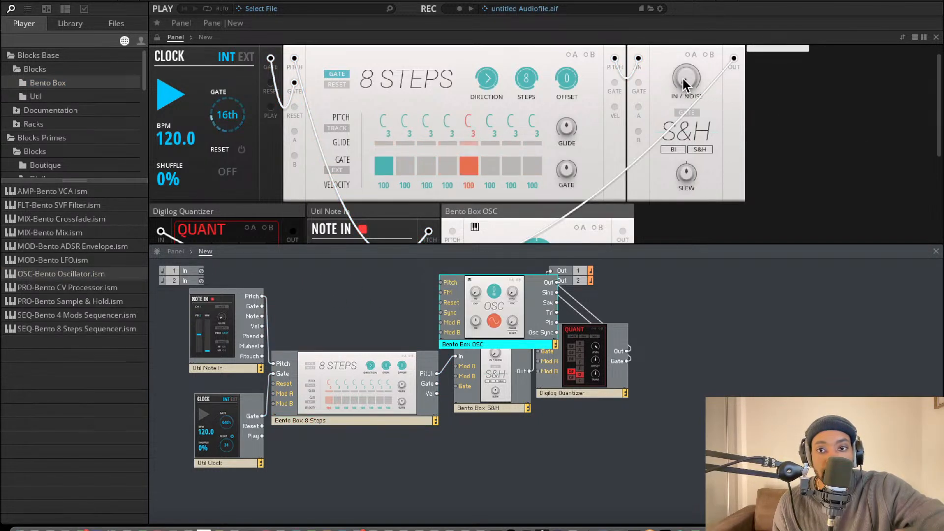
pyautogui.moveTo(507, 304); pyautogui.dragTo(407, 300)
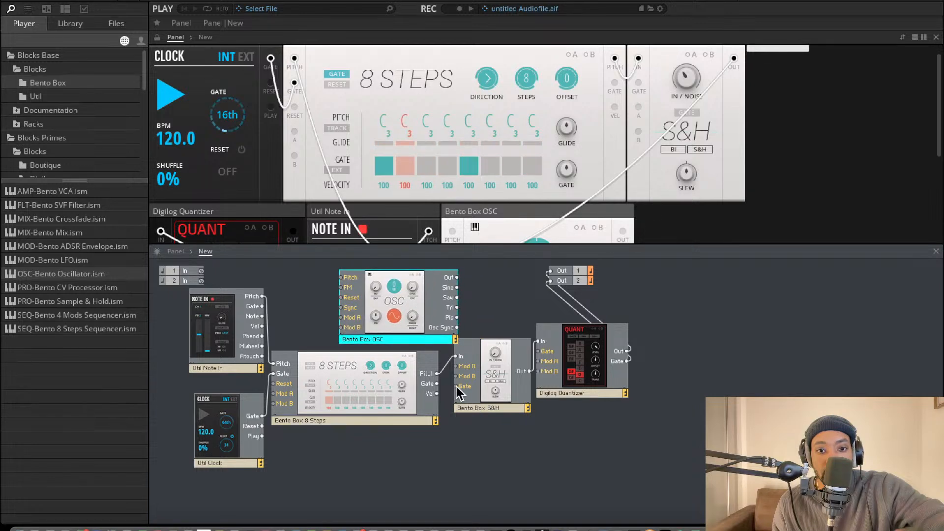
# Connect the 8 Steps sequencer's Gate output to the Sample & Hold's Gate input and set its In/Noise knob to 67.9.
pyautogui.moveTo(459, 387); pyautogui.dragTo(436, 384)
pyautogui.moveTo(687, 77)
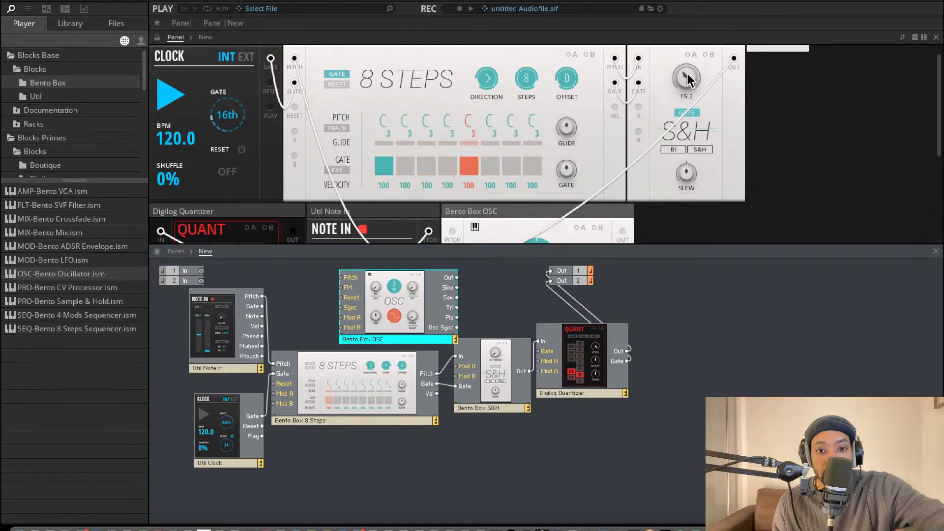
pyautogui.moveTo(687, 76); pyautogui.dragTo(700, 22)
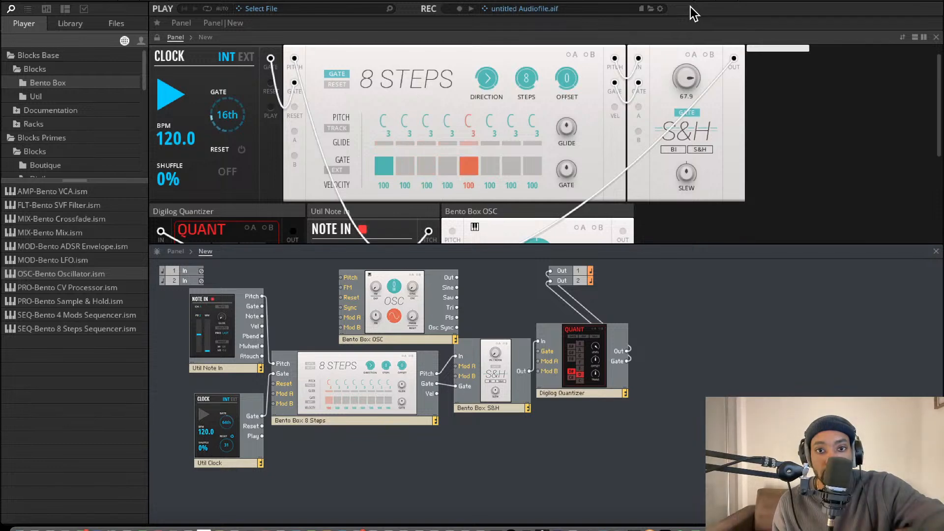
# Enable the fourth step's gate in the 8 Steps sequencer and set that step's pitch to G#3.
pyautogui.click(447, 166)
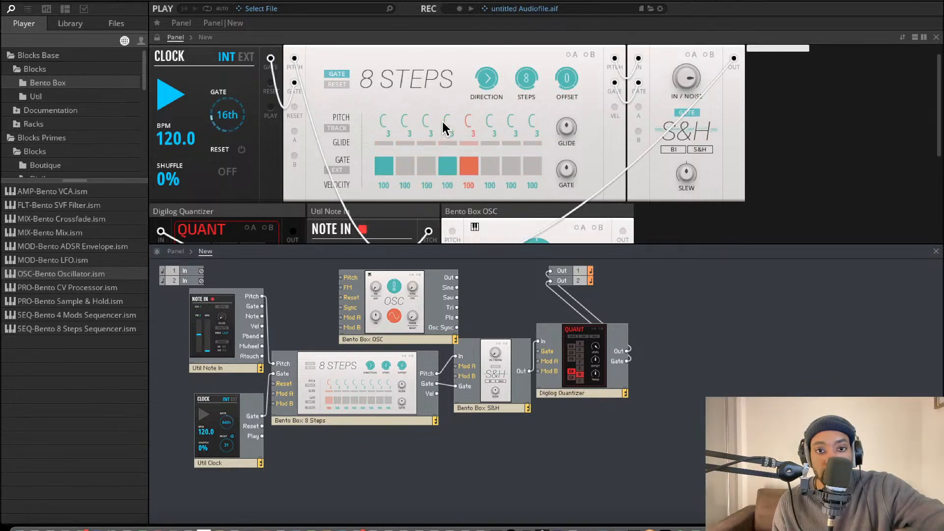
pyautogui.moveTo(445, 128); pyautogui.dragTo(445, 104)
# Connect Note In's Gate output to the Quantizer's Gate input and move the Quantizer farther from the Sample & Hold block.
pyautogui.moveTo(580, 378); pyautogui.dragTo(693, 394)
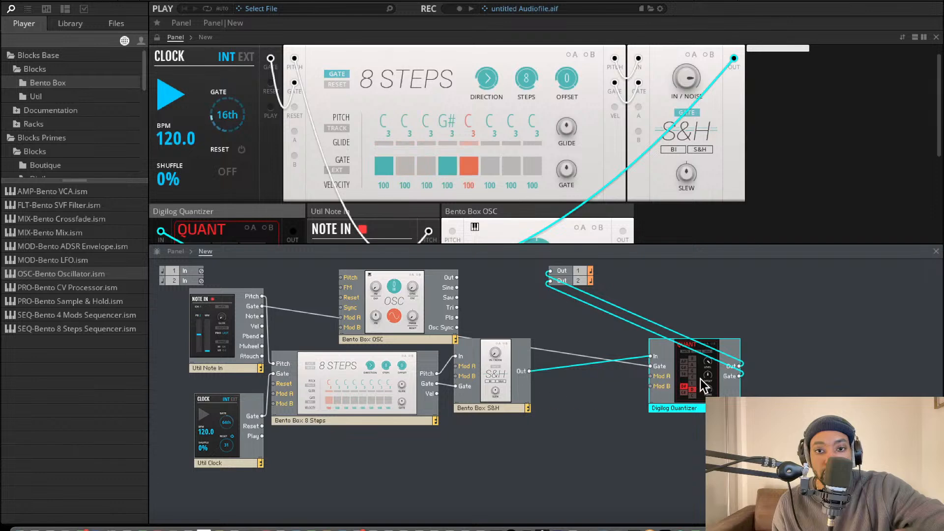
pyautogui.moveTo(700, 379); pyautogui.dragTo(627, 400)
pyautogui.scroll(-3, 213, 153)
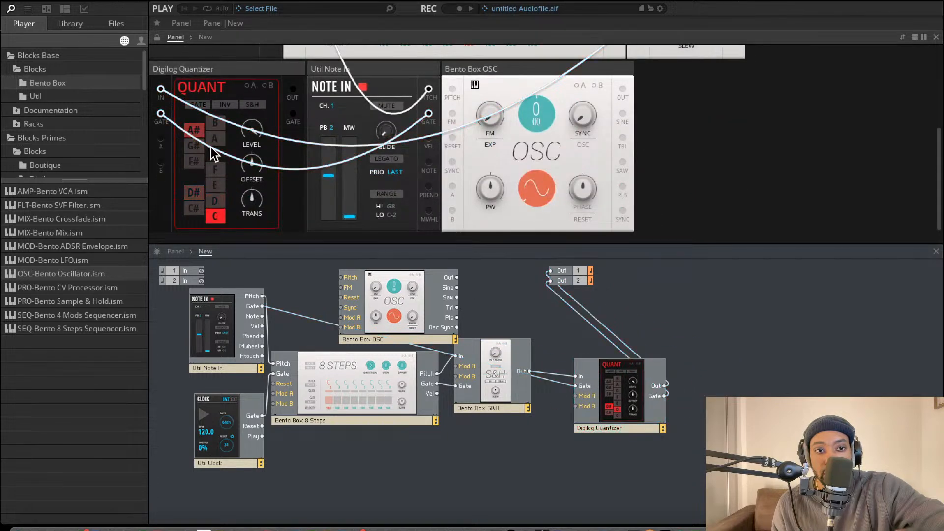
# Make room for the oscillator between the sequencer and Sample & Hold, and connect the sequencer's Pitch output to the oscillator's Pitch input.
pyautogui.moveTo(379, 303); pyautogui.dragTo(600, 336)
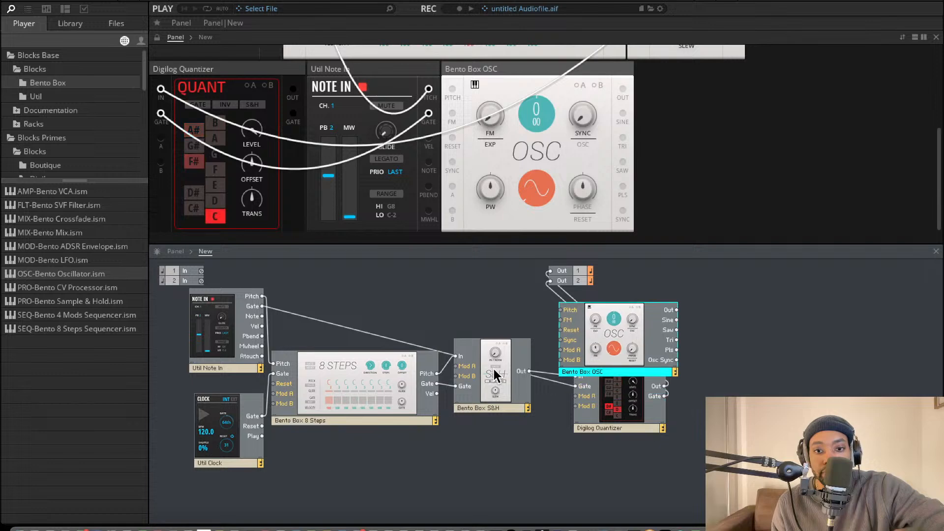
pyautogui.moveTo(493, 369); pyautogui.dragTo(587, 415)
pyautogui.moveTo(586, 341); pyautogui.dragTo(509, 433)
pyautogui.moveTo(476, 405); pyautogui.dragTo(436, 374)
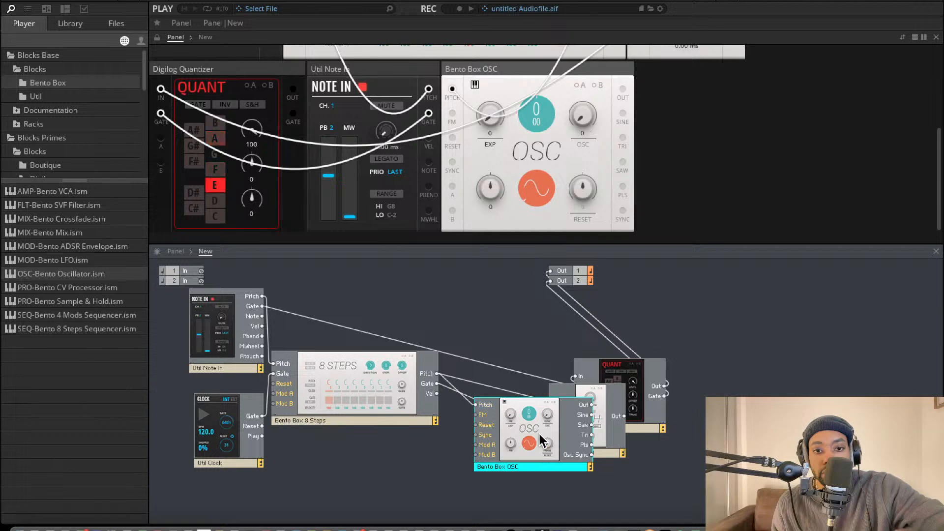
# Patch the oscillator's Out into the Sample & Hold's In and tune the oscillator to 14.00.
pyautogui.moveTo(541, 440); pyautogui.dragTo(466, 467)
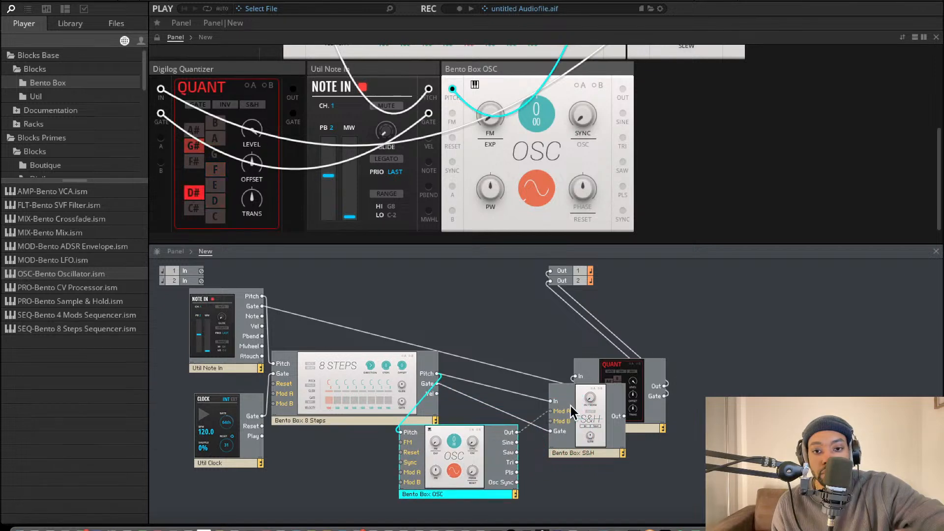
pyautogui.moveTo(571, 406); pyautogui.dragTo(567, 403)
pyautogui.click(543, 88)
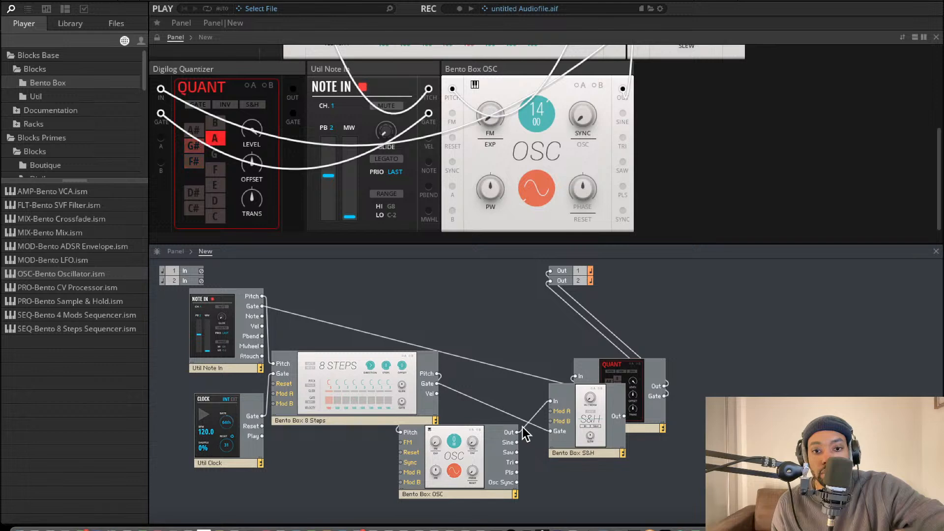
# Rearrange the oscillator and Sample & Hold, patching the sequencer's Gate to the oscillator's Reset and Note In's Pitch to its Pitch.
pyautogui.moveTo(460, 443); pyautogui.dragTo(478, 291)
pyautogui.moveTo(608, 437); pyautogui.dragTo(561, 460)
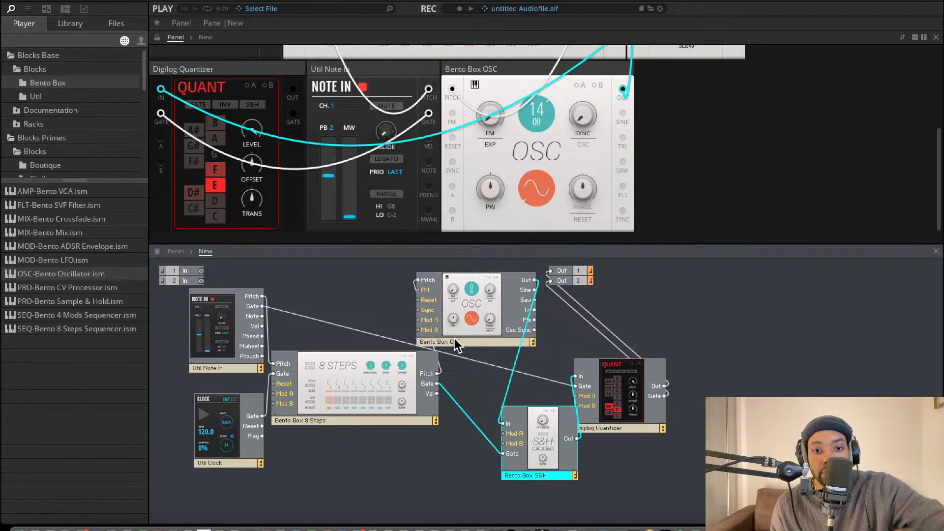
pyautogui.scroll(5, 250, 92)
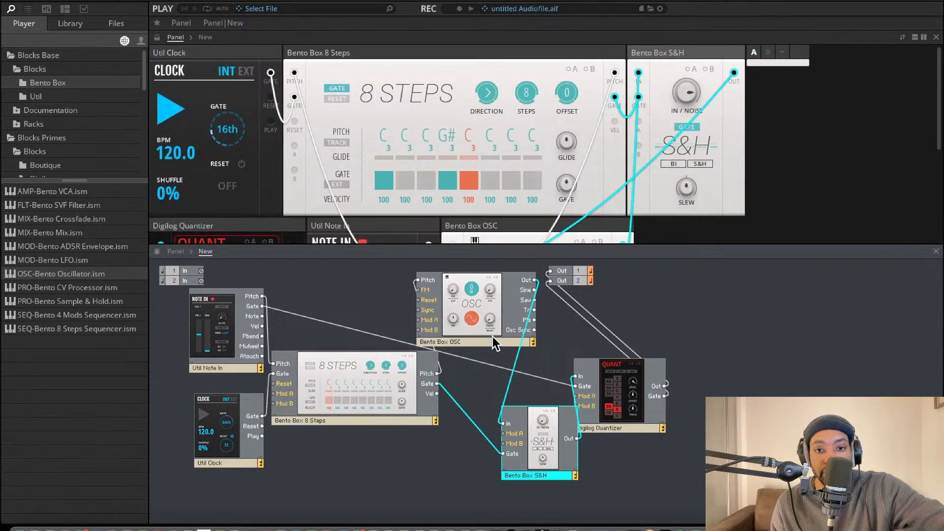
pyautogui.moveTo(476, 322); pyautogui.dragTo(515, 371)
pyautogui.moveTo(461, 352); pyautogui.dragTo(437, 383)
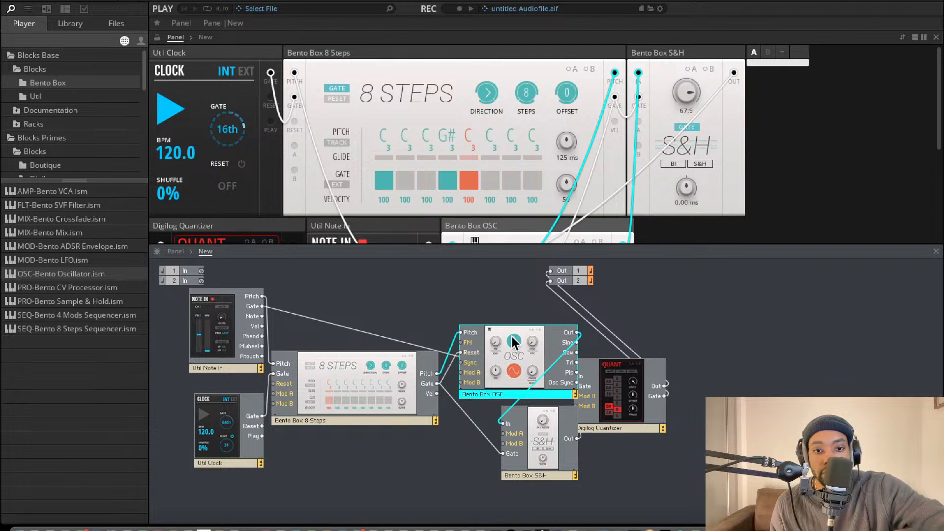
pyautogui.click(463, 408)
pyautogui.moveTo(496, 355); pyautogui.dragTo(262, 297)
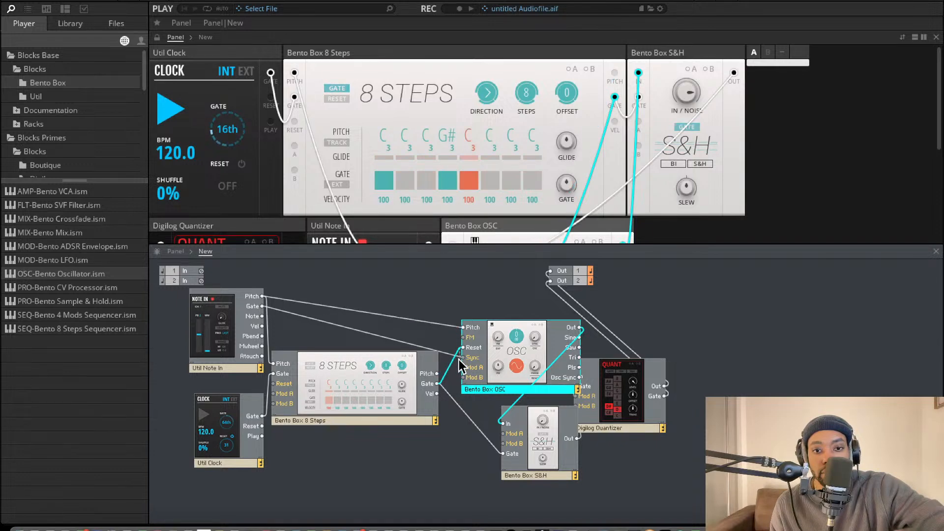
# Connect the sequencer's Pitch output to both the Reset and Pitch inputs of the oscillator, and place the oscillator above the sequencer.
pyautogui.moveTo(435, 380); pyautogui.dragTo(436, 374)
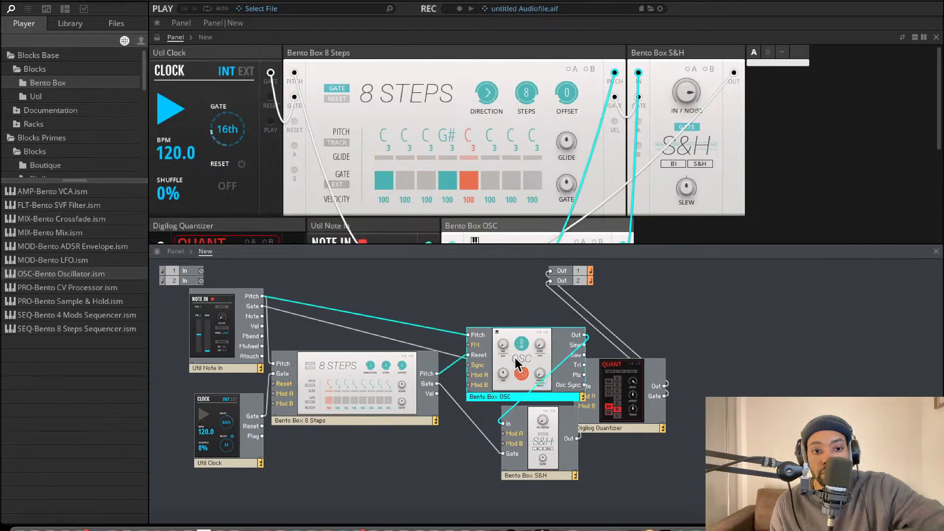
pyautogui.moveTo(515, 358); pyautogui.dragTo(559, 390)
pyautogui.moveTo(508, 360); pyautogui.dragTo(426, 378)
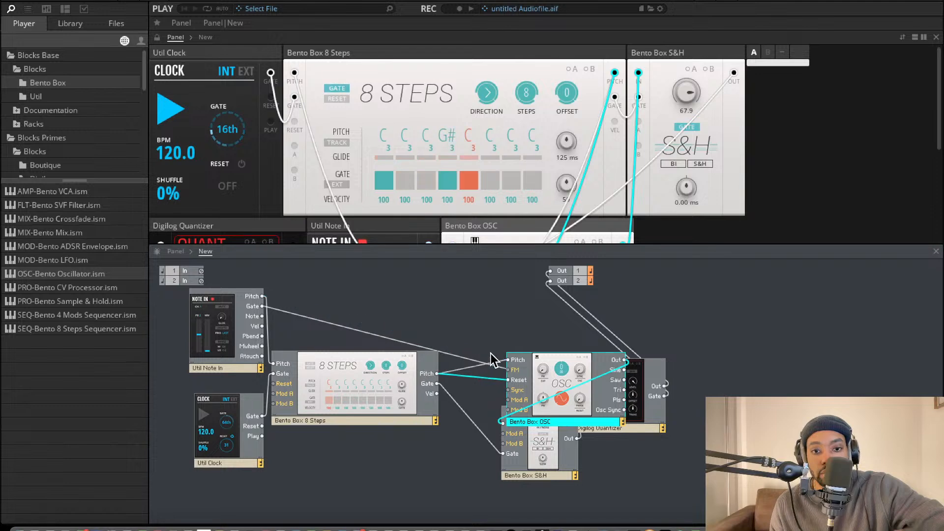
pyautogui.moveTo(535, 373); pyautogui.dragTo(448, 286)
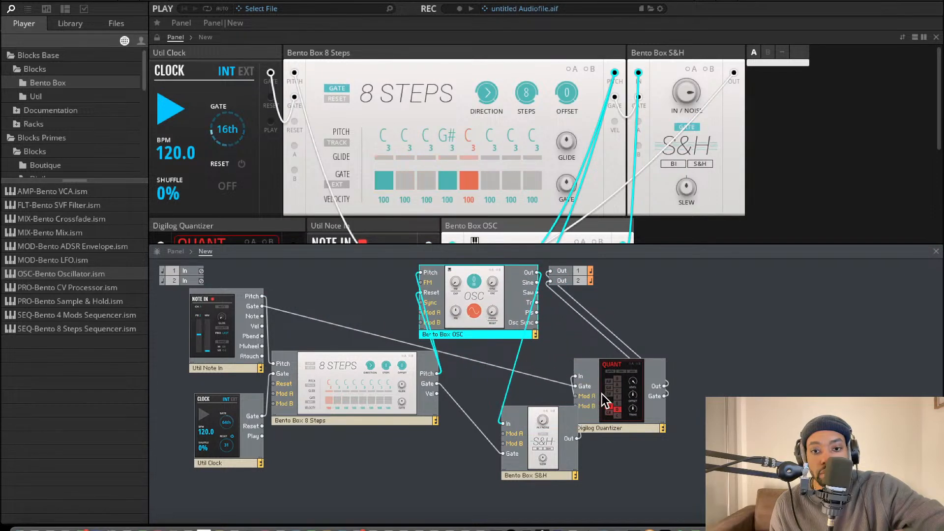
# Space out the Quantizer and Sample & Hold, place the oscillator below the sequencer's output side, and tune it to -24.85.
pyautogui.moveTo(606, 402); pyautogui.dragTo(695, 439)
pyautogui.moveTo(538, 447); pyautogui.dragTo(606, 448)
pyautogui.click(563, 383)
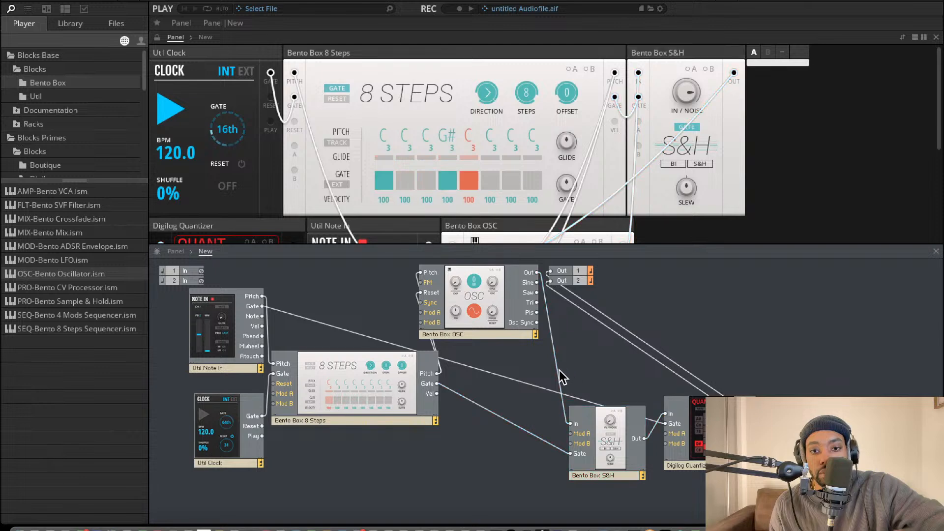
pyautogui.moveTo(502, 301); pyautogui.dragTo(525, 484)
pyautogui.scroll(-5, 498, 168)
pyautogui.moveTo(531, 141); pyautogui.dragTo(531, 309)
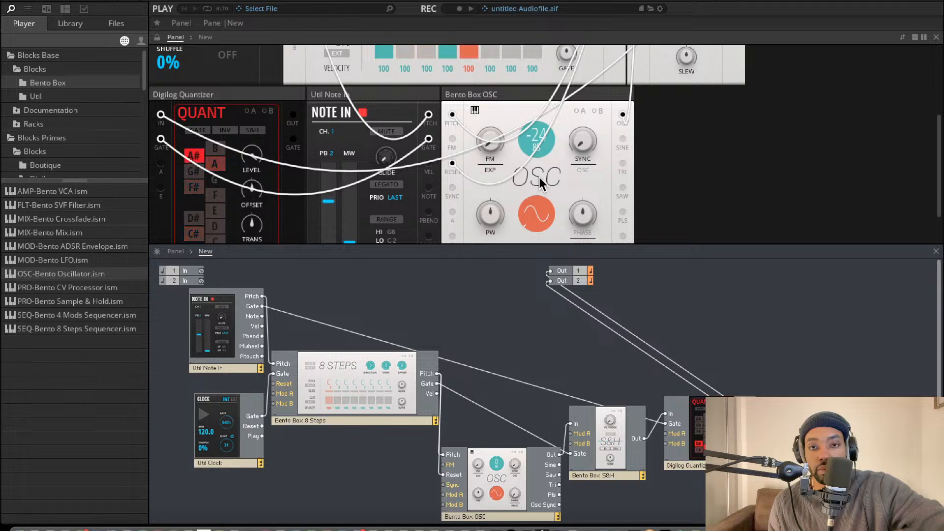
# Separate the oscillator and Sample & Hold blocks, and delete the wires feeding the Sample & Hold's In and Gate inputs.
pyautogui.moveTo(524, 471); pyautogui.dragTo(484, 448)
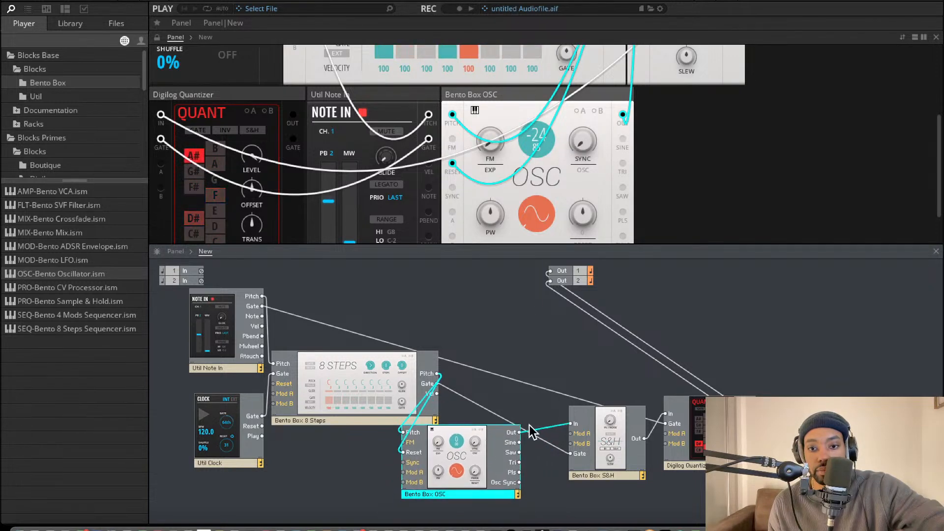
pyautogui.moveTo(605, 433); pyautogui.dragTo(602, 460)
pyautogui.click(548, 391)
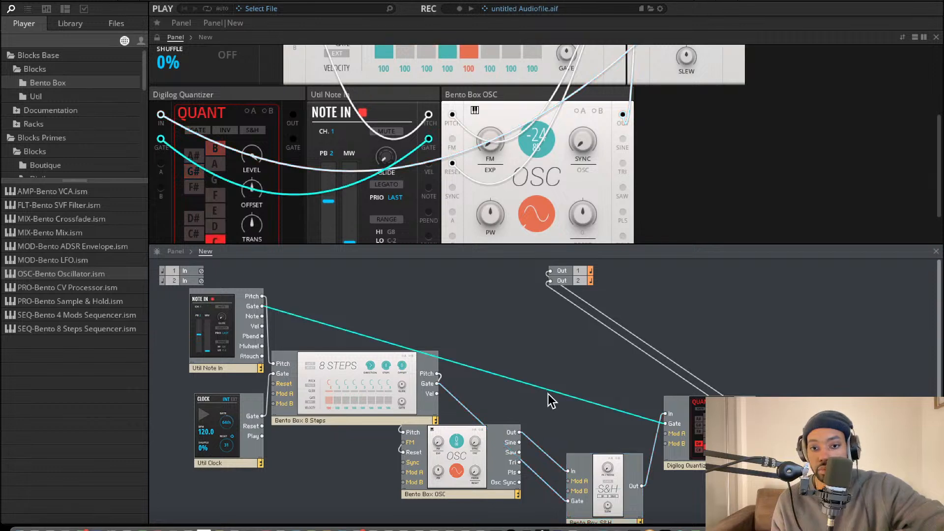
pyautogui.click(536, 446)
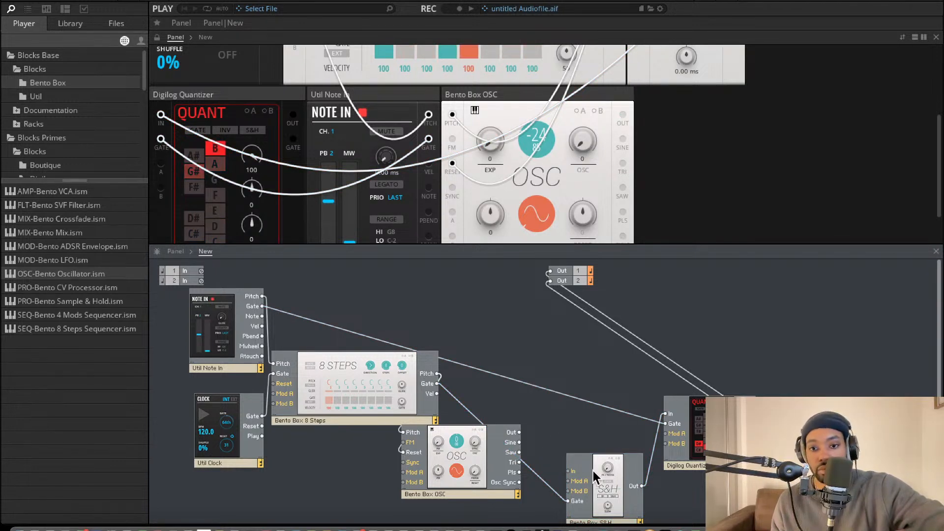
pyautogui.press('Delete')
pyautogui.click(540, 479)
pyautogui.press('Delete')
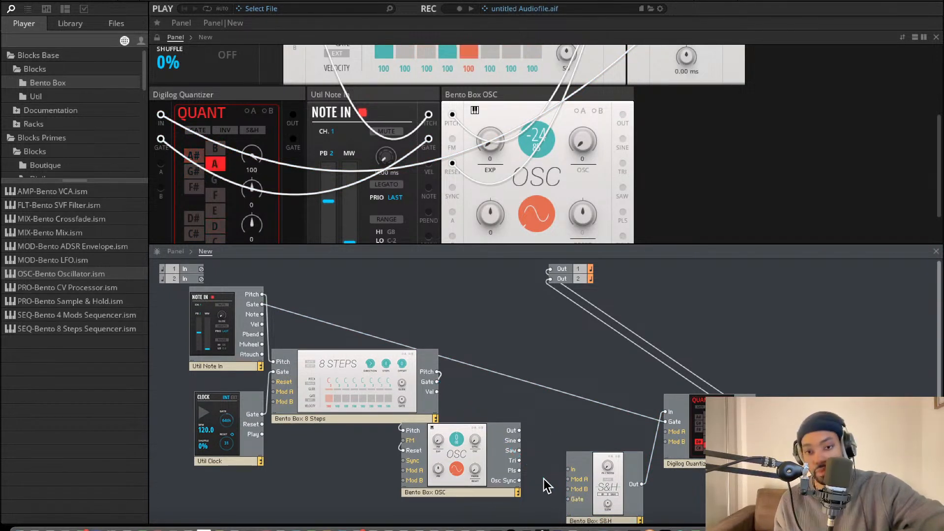
# Patch the oscillator's Out directly into the Quantizer's In, moving Sample & Hold aside and the oscillator between sequencer and Quantizer.
pyautogui.moveTo(625, 475); pyautogui.dragTo(624, 505)
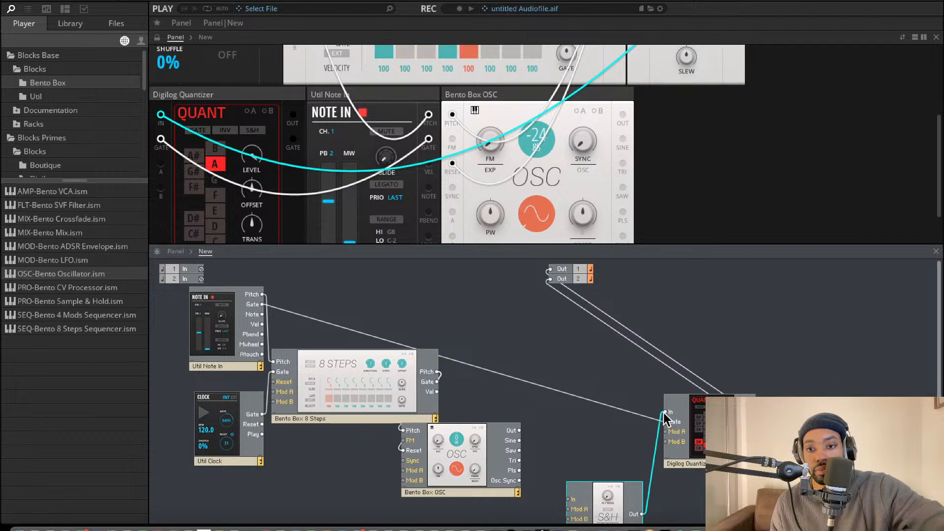
pyautogui.moveTo(519, 433); pyautogui.dragTo(519, 430)
pyautogui.moveTo(457, 454); pyautogui.dragTo(557, 403)
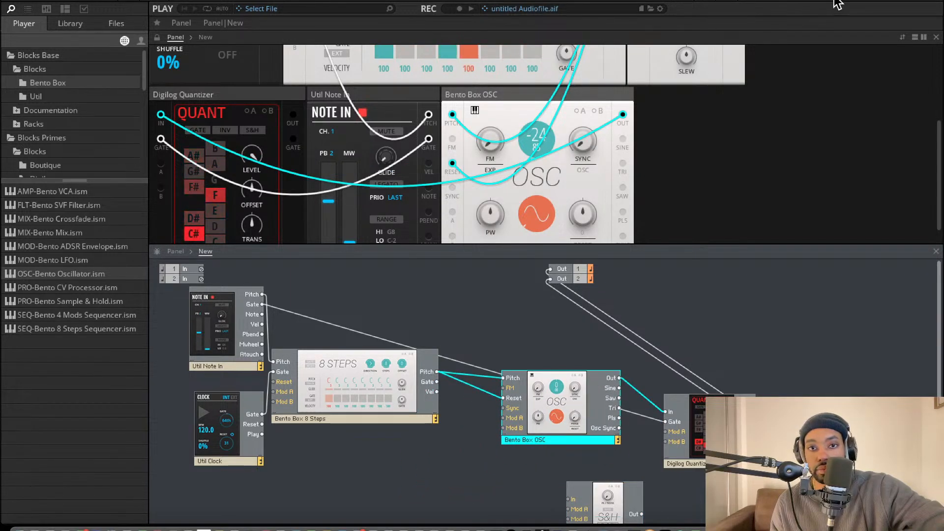
# Lower the Level knob on the Digilog Quantizer.
pyautogui.scroll(4, 505, 122)
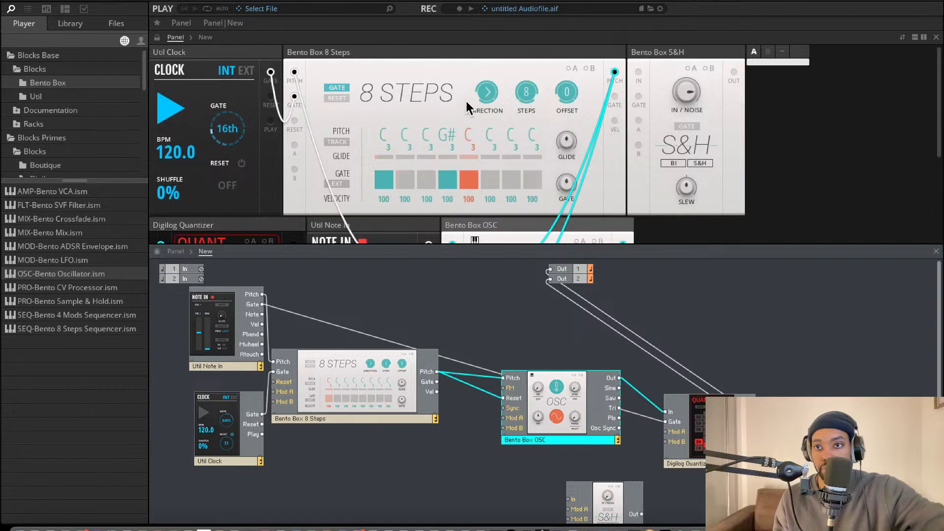
pyautogui.scroll(-2, 476, 129)
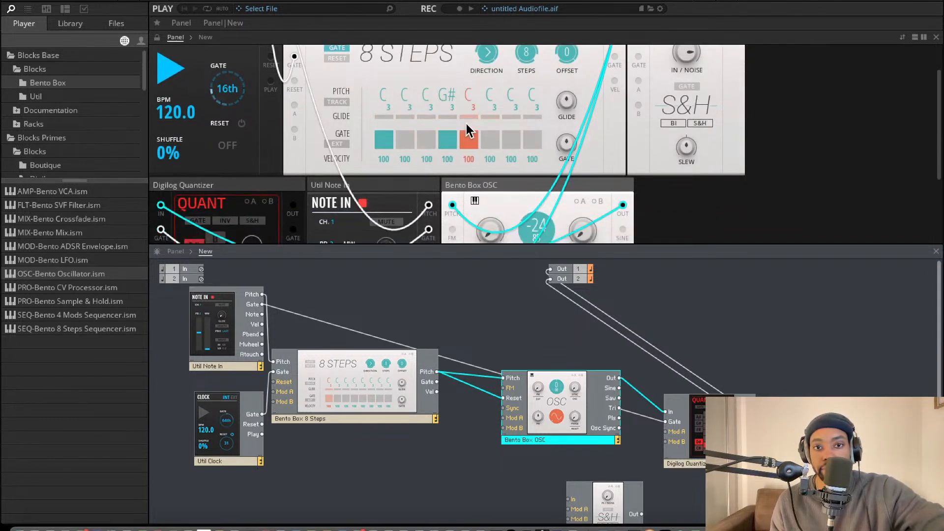
pyautogui.scroll(-3, 368, 139)
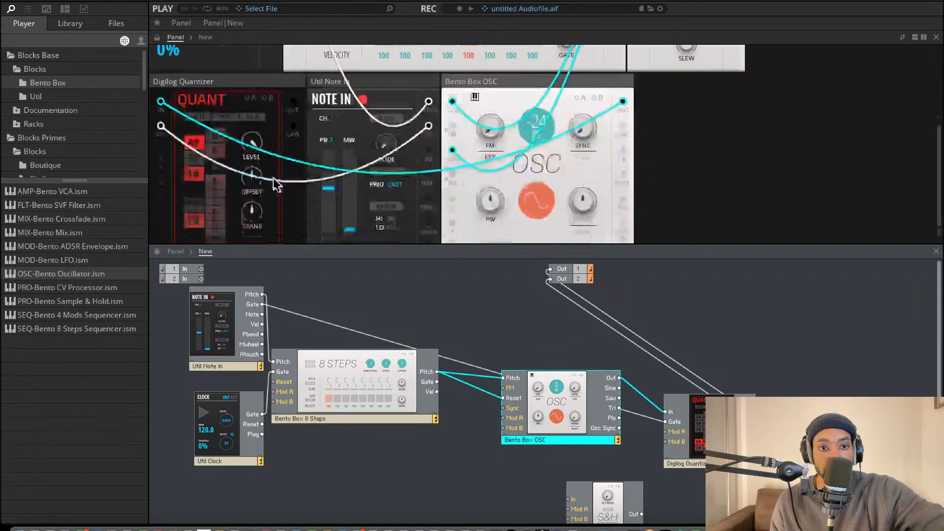
pyautogui.click(254, 149)
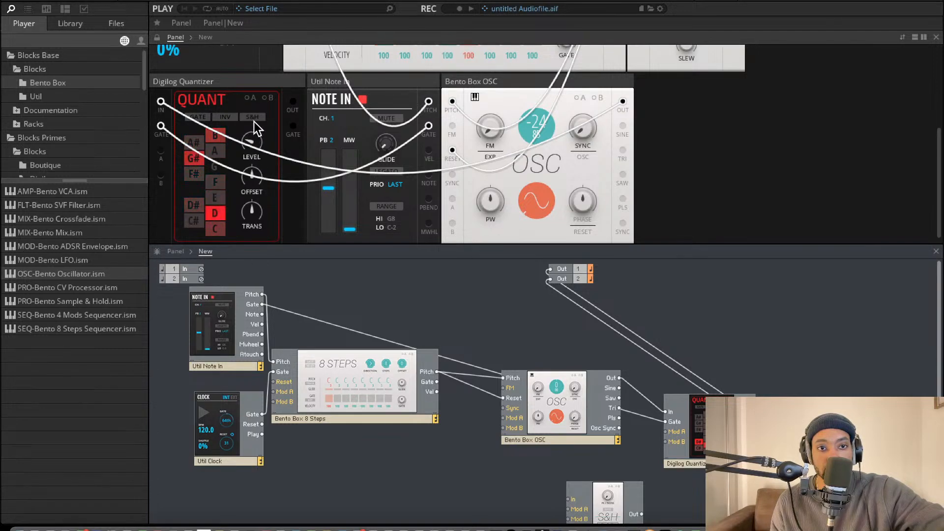
pyautogui.scroll(4, 343, 132)
pyautogui.scroll(-4, 324, 138)
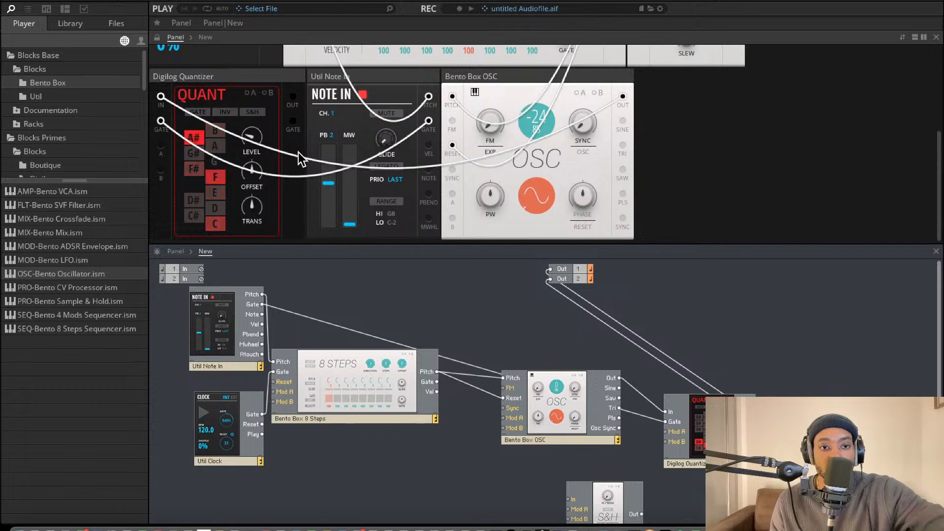
# Move the Util Note In panel to the start of the first rack row, ahead of the Util Clock.
pyautogui.moveTo(350, 77); pyautogui.dragTo(200, 3)
pyautogui.scroll(4, 243, 116)
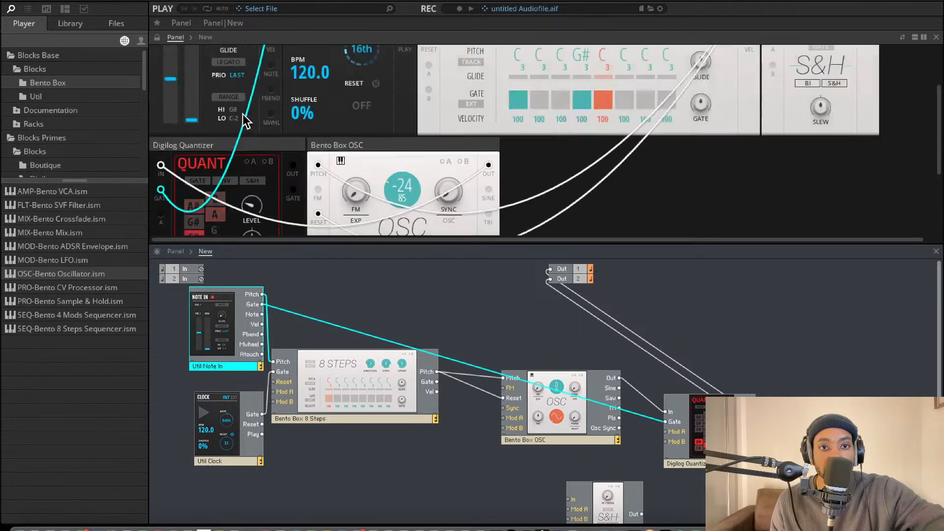
pyautogui.scroll(-3, 658, 106)
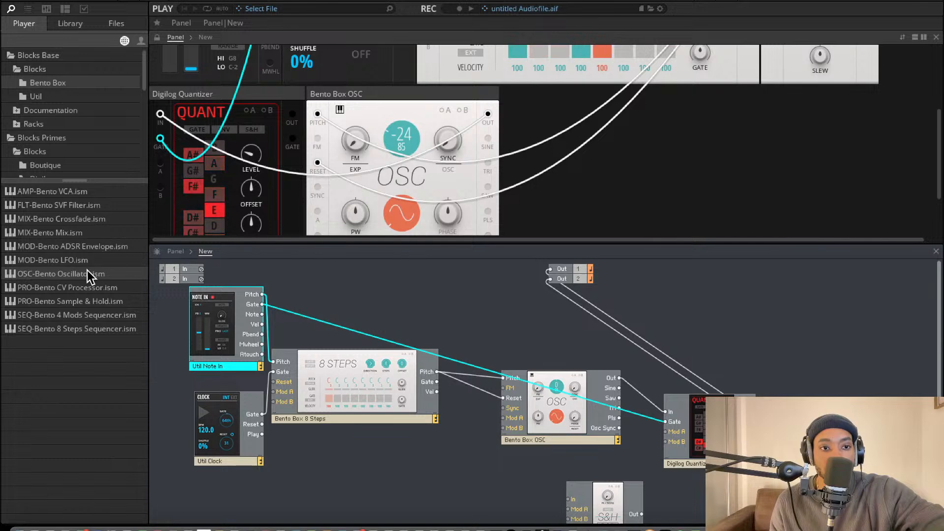
pyautogui.click(49, 95)
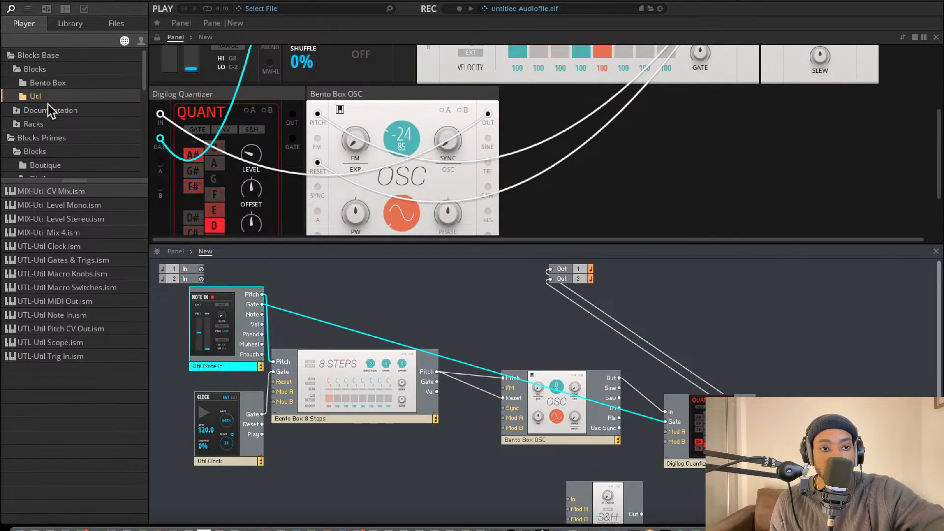
pyautogui.click(47, 83)
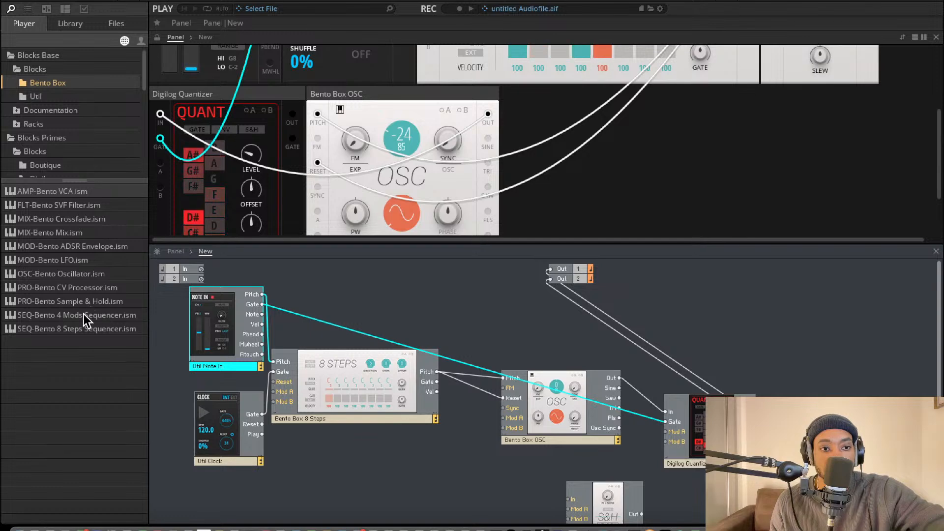
# Move the 8 Steps block up beside Note In in the structure and set the Quantizer's Offset to -10.1.
pyautogui.moveTo(393, 383); pyautogui.dragTo(400, 321)
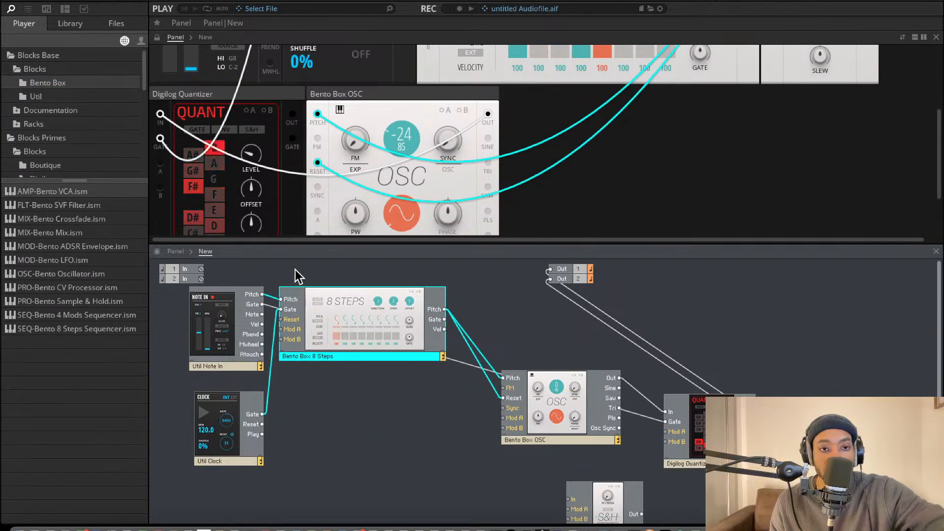
pyautogui.moveTo(268, 174)
pyautogui.moveTo(268, 174); pyautogui.dragTo(258, 125)
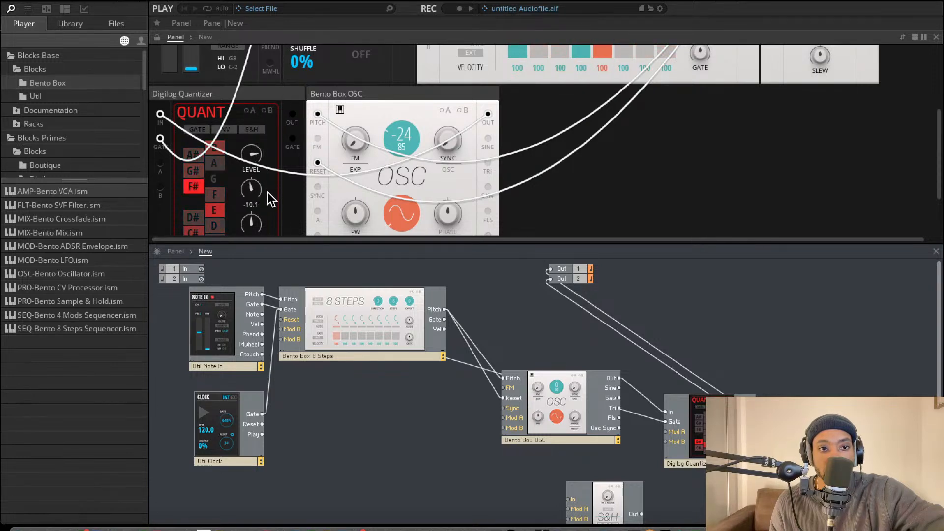
# Set the Offset of the Digilog Quantizer to -89.0.
pyautogui.moveTo(252, 189); pyautogui.dragTo(264, 303)
pyautogui.scroll(-3, 267, 211)
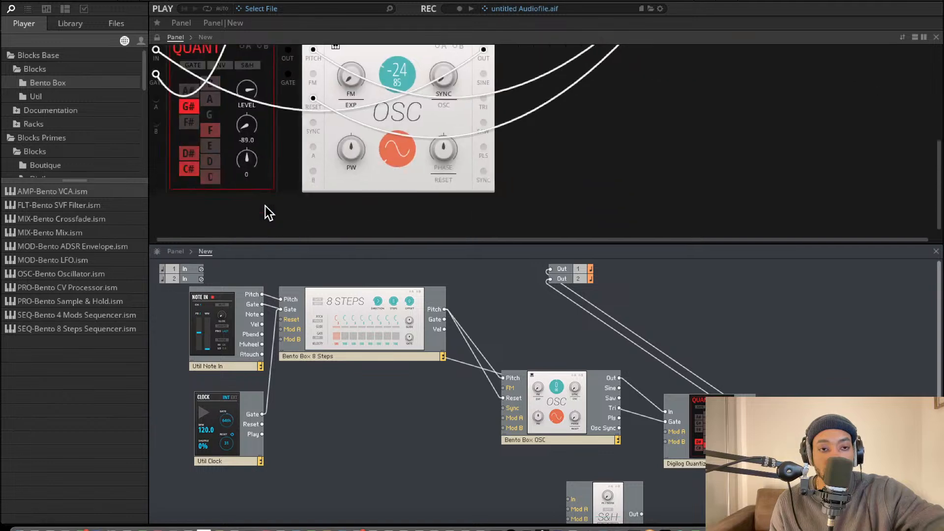
pyautogui.moveTo(245, 155); pyautogui.dragTo(247, 171)
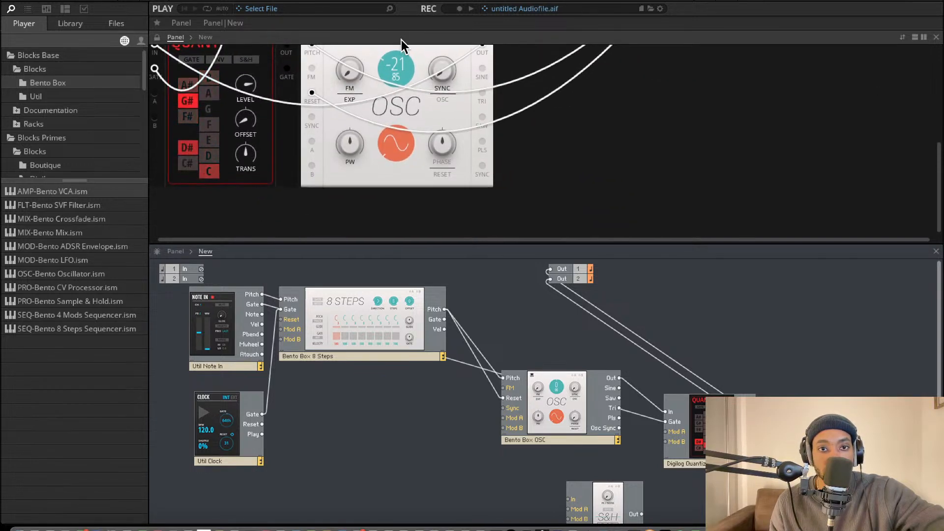
pyautogui.scroll(-1, 369, 295)
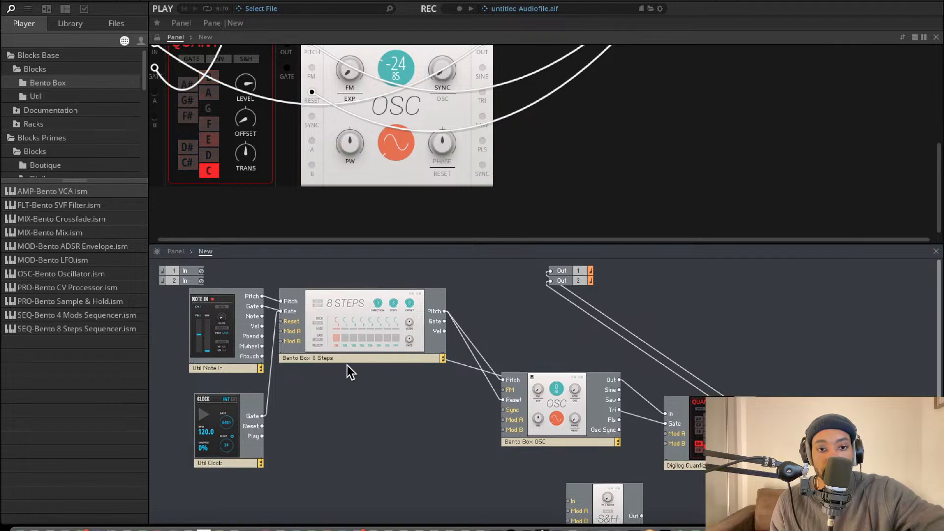
# Lower the 8 Steps block in the structure, then enable its second step's gate with pitch G3.
pyautogui.moveTo(347, 342); pyautogui.dragTo(342, 391)
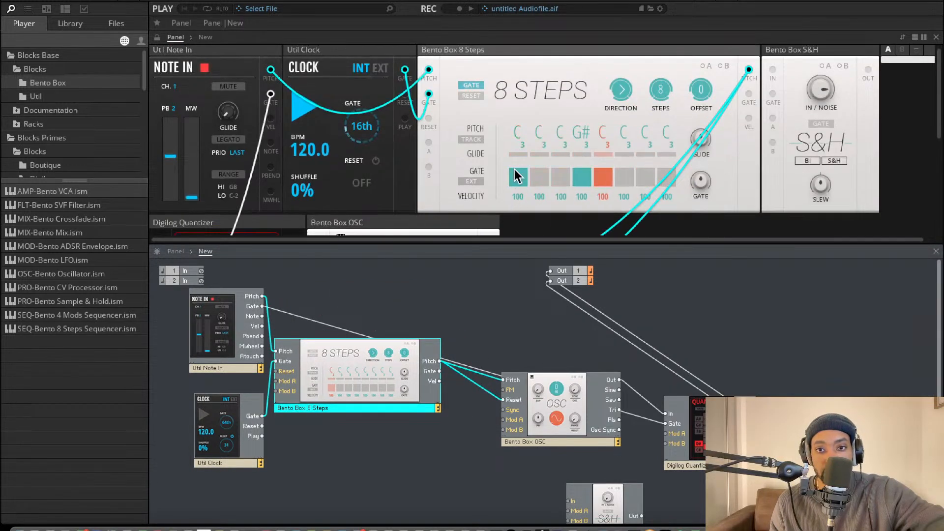
pyautogui.click(544, 176)
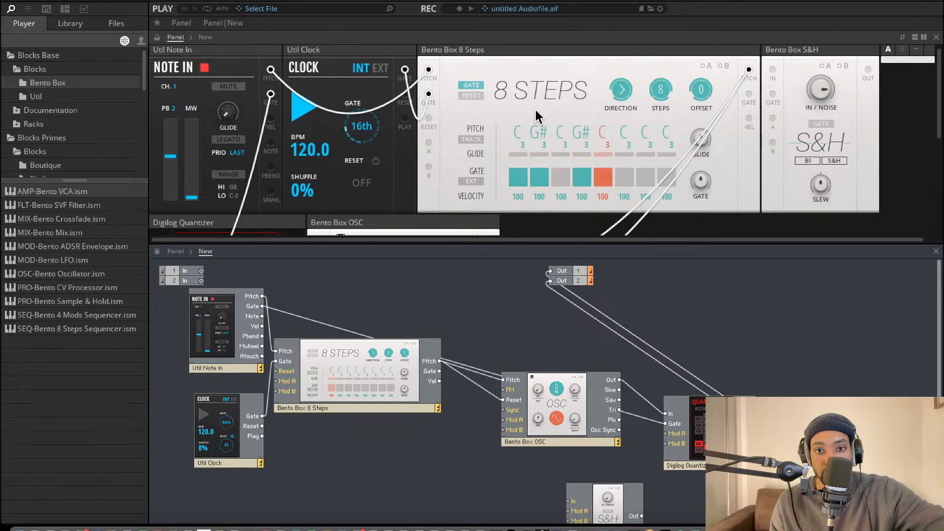
pyautogui.scroll(-3, 478, 290)
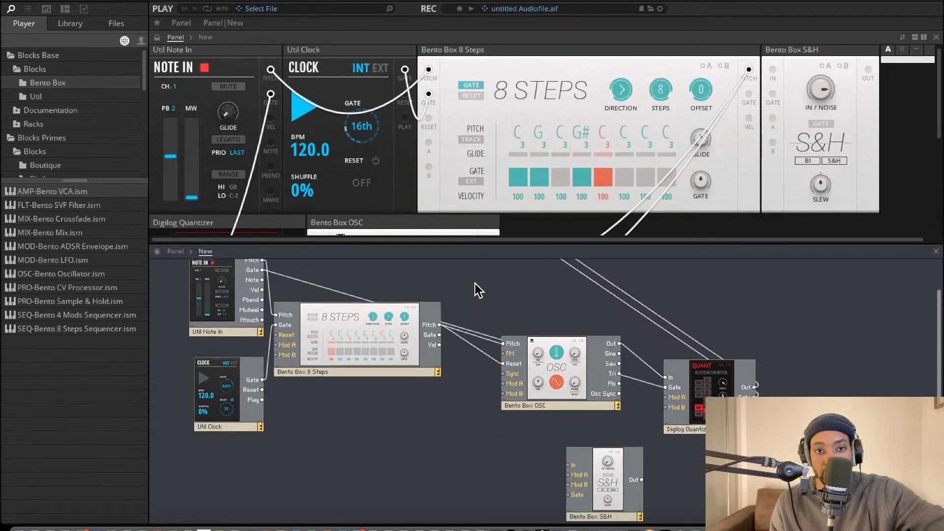
pyautogui.scroll(3, 506, 301)
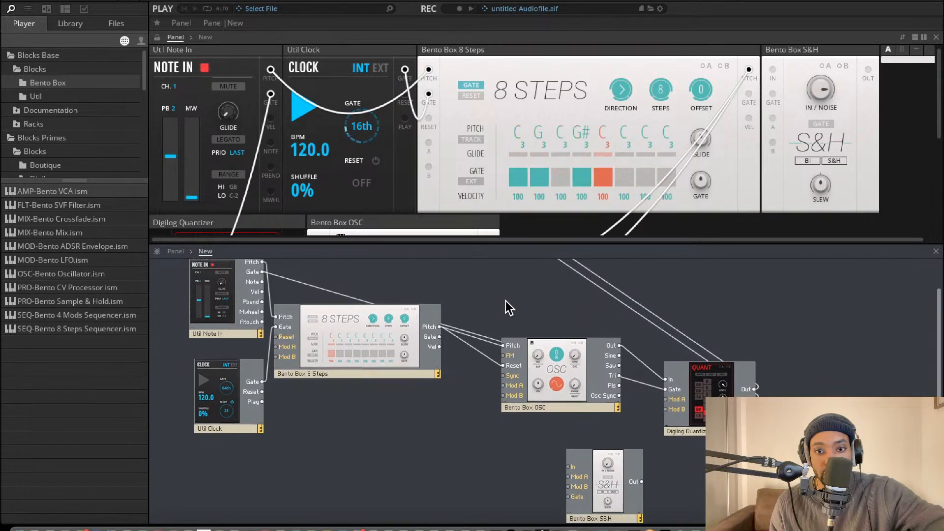
# Rearrange the structure so the oscillator sits beside 8 Steps and Sample & Hold sits between it and the Quantizer.
pyautogui.moveTo(568, 431); pyautogui.dragTo(513, 374)
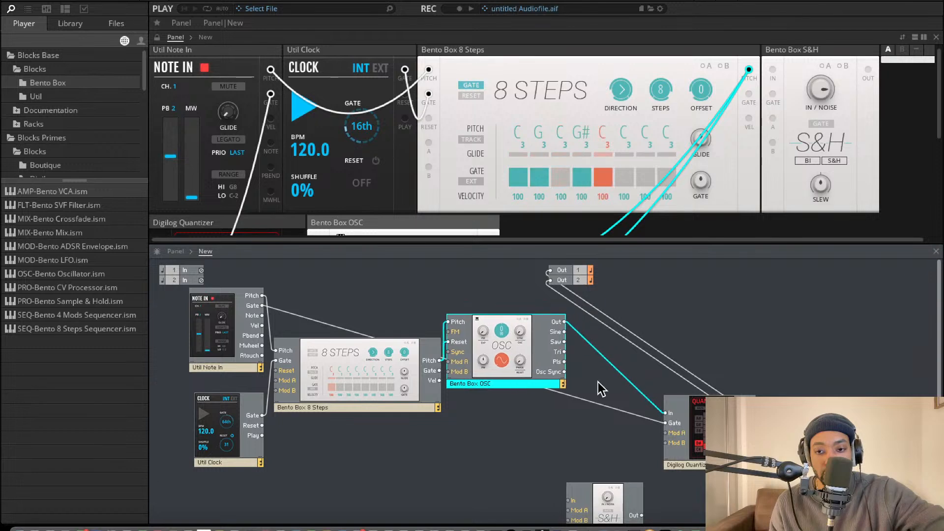
pyautogui.moveTo(727, 428); pyautogui.dragTo(665, 391)
pyautogui.moveTo(607, 496); pyautogui.dragTo(538, 396)
pyautogui.moveTo(659, 380); pyautogui.dragTo(778, 412)
pyautogui.moveTo(500, 414); pyautogui.dragTo(625, 413)
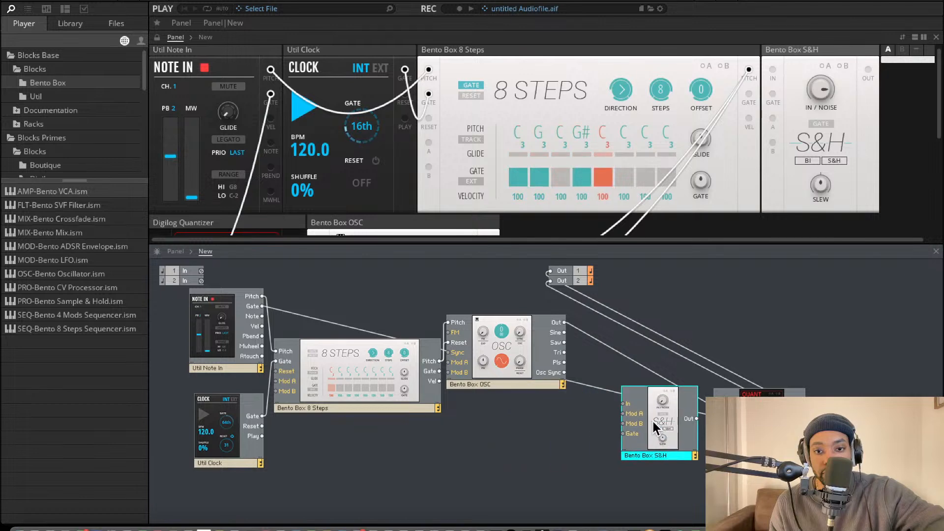
# Patch the oscillator's Out through Sample & Hold into the Quantizer's In, and set Sample & Hold to UNI with a 506 ms Slew.
pyautogui.moveTo(551, 329); pyautogui.dragTo(561, 324)
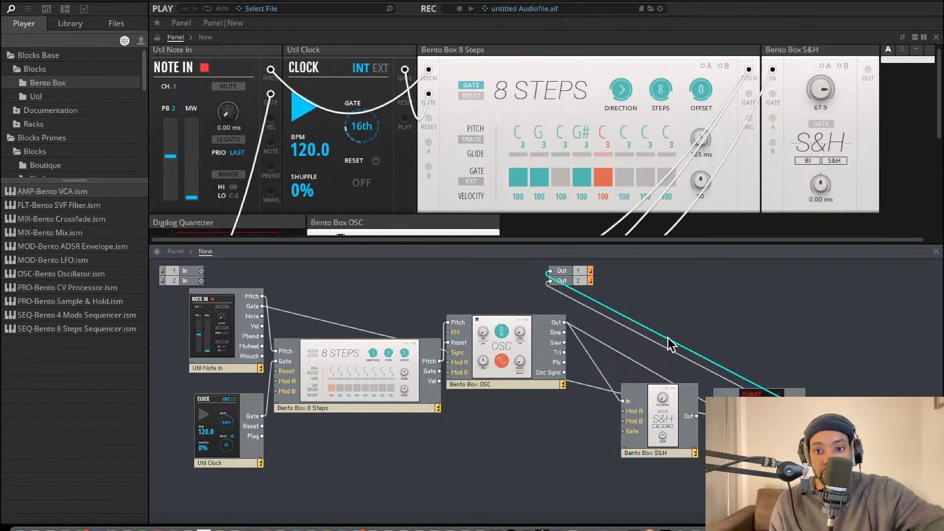
pyautogui.moveTo(697, 416); pyautogui.dragTo(715, 404)
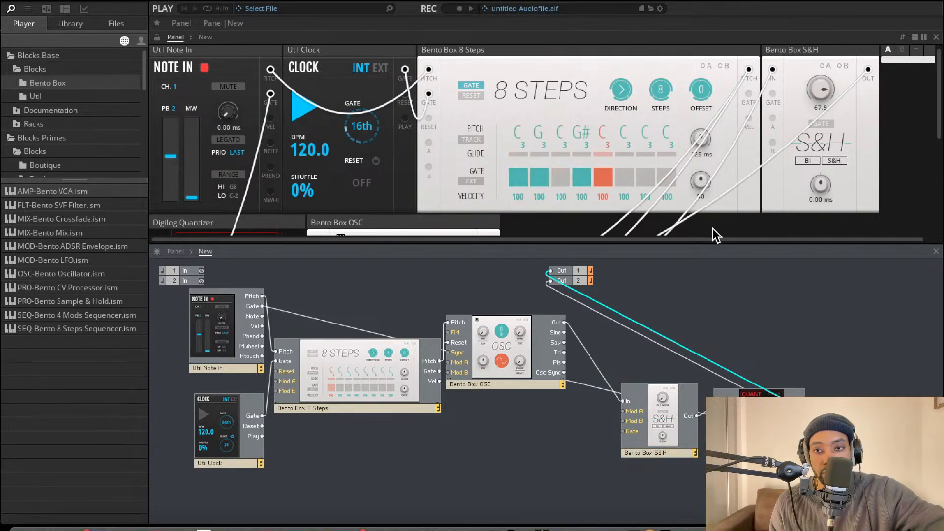
pyautogui.moveTo(820, 93); pyautogui.dragTo(806, 183)
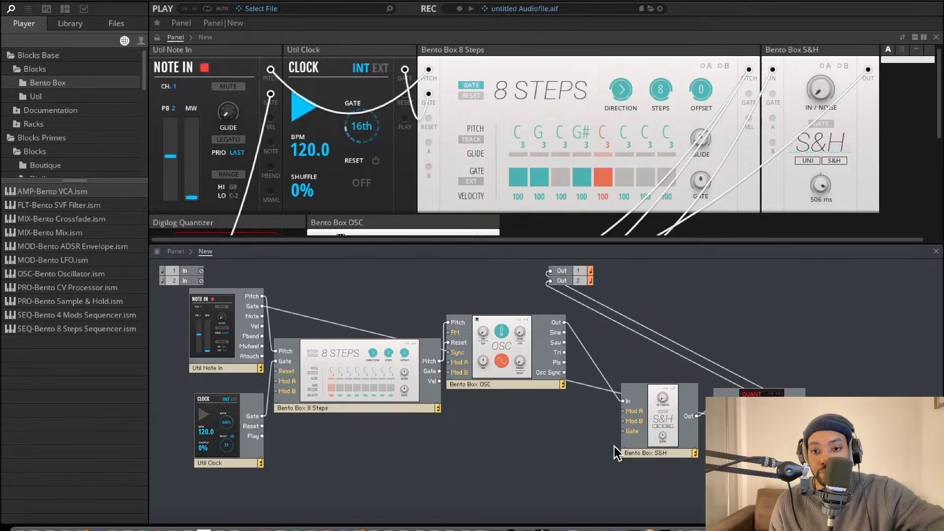
# Remove Sample & Hold from the audio path and patch the oscillator's Out directly into the Quantizer's In.
pyautogui.click(609, 383)
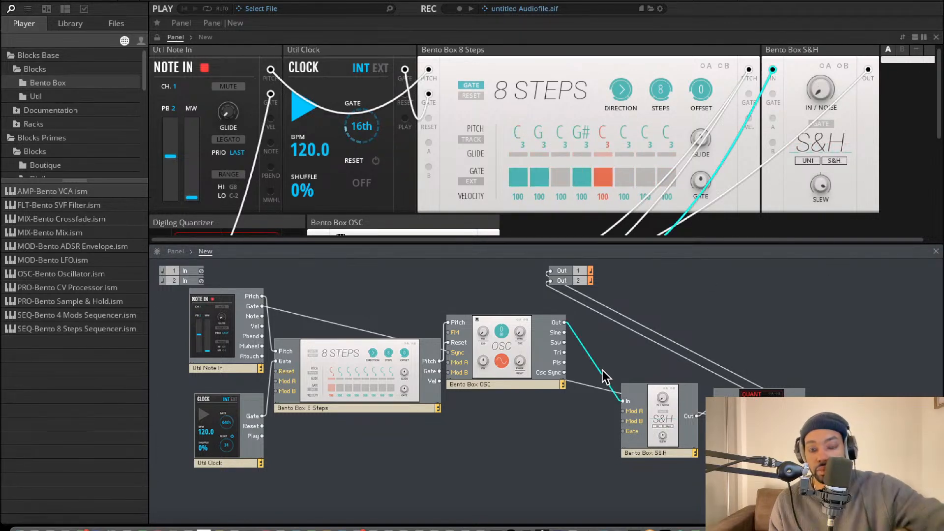
pyautogui.press('Delete')
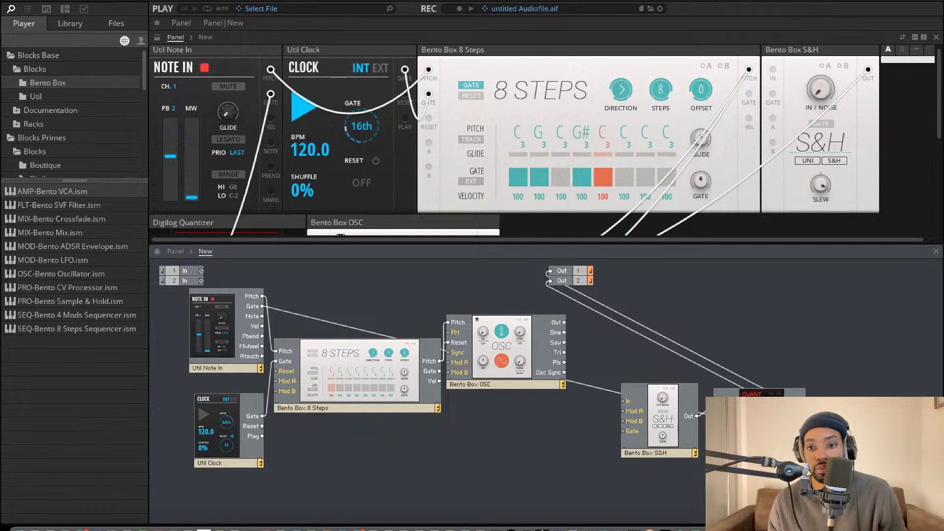
pyautogui.moveTo(661, 410); pyautogui.dragTo(604, 480)
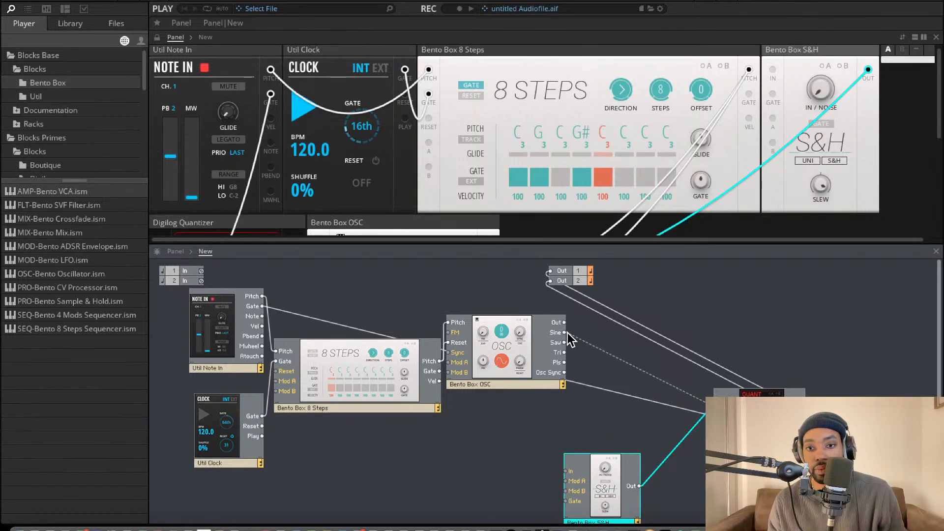
pyautogui.moveTo(567, 333); pyautogui.dragTo(561, 323)
pyautogui.press('Delete')
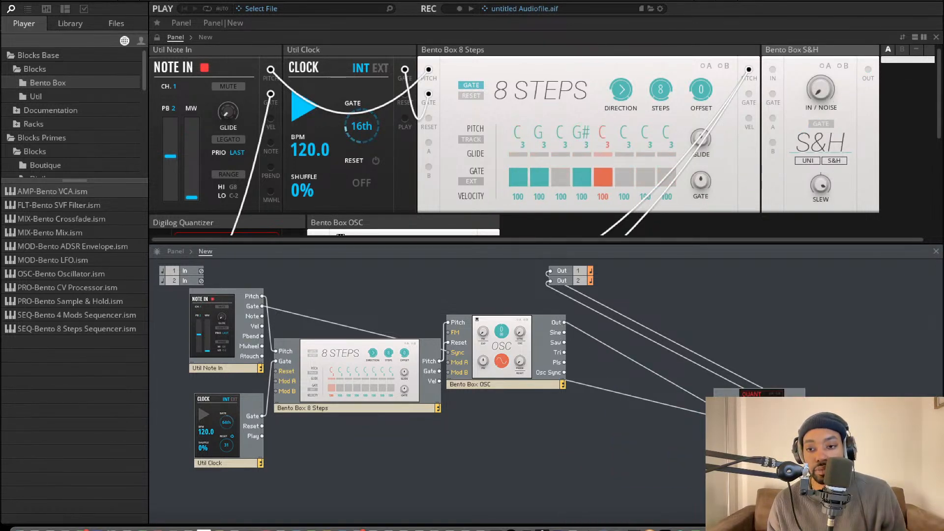
# Move the Quantizer closer, place Sample & Hold below the oscillator, and patch its Out into the oscillator's Mod A.
pyautogui.moveTo(757, 433); pyautogui.dragTo(667, 419)
pyautogui.moveTo(752, 465); pyautogui.dragTo(454, 469)
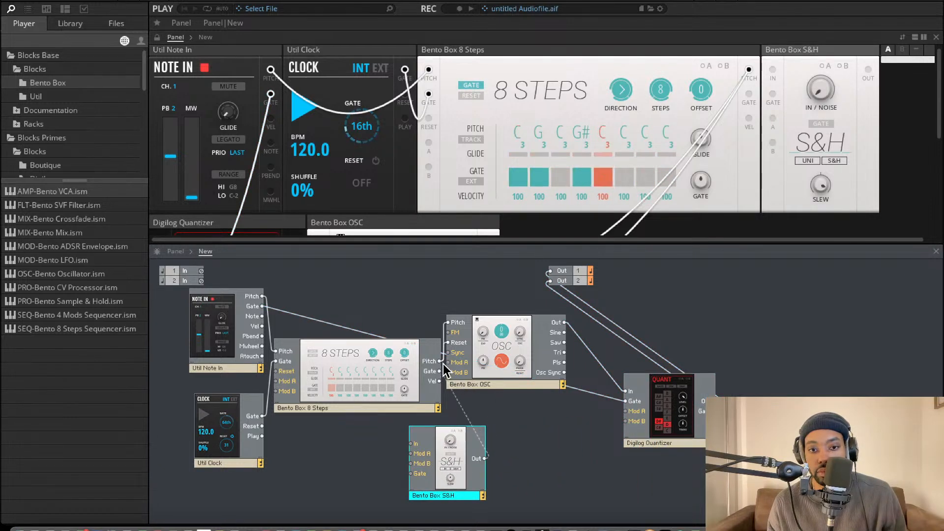
pyautogui.moveTo(443, 364); pyautogui.dragTo(448, 363)
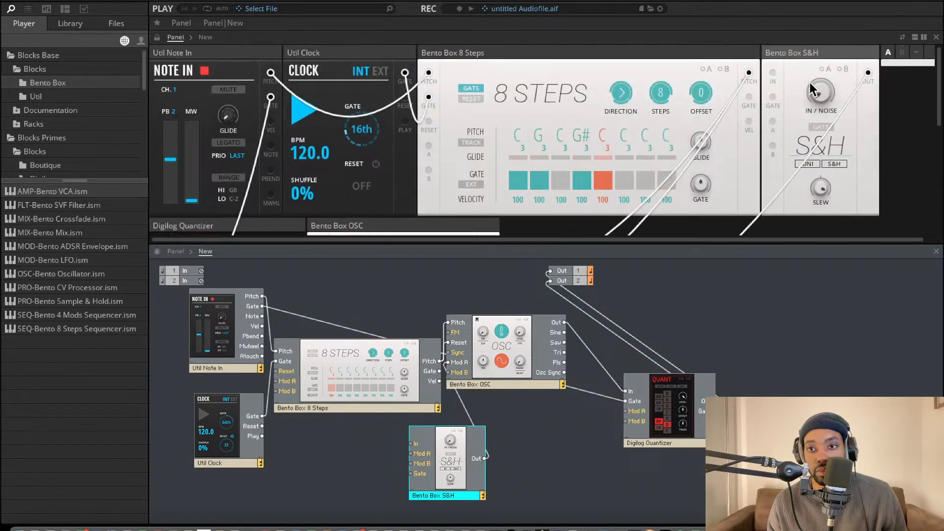
# Raise the Sample & Hold's In/Noise level and dial in modulation A beside the oscillator's pitch control.
pyautogui.scroll(-2, 472, 203)
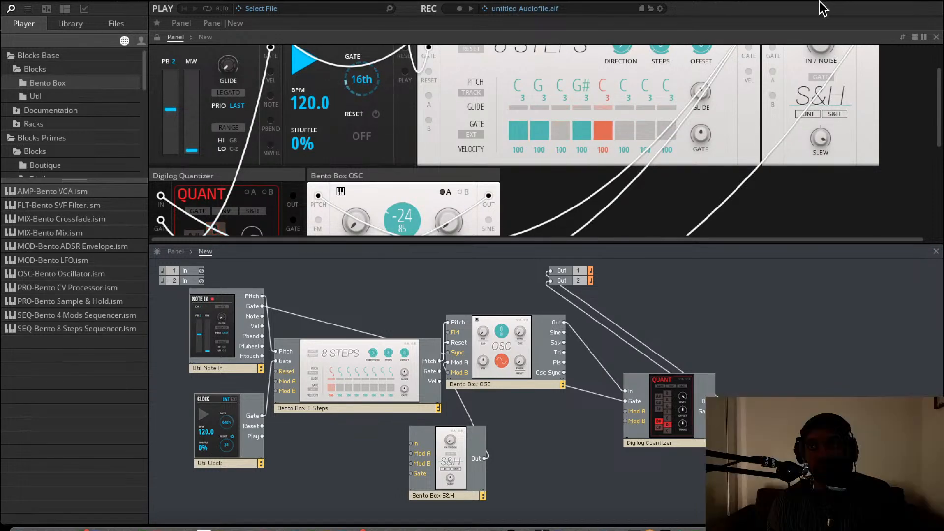
pyautogui.scroll(-2, 442, 146)
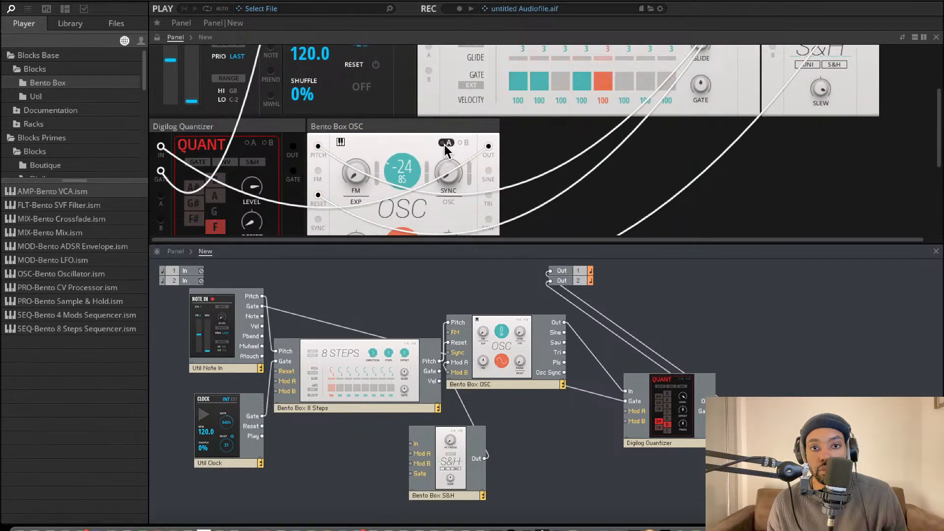
pyautogui.scroll(-4, 444, 145)
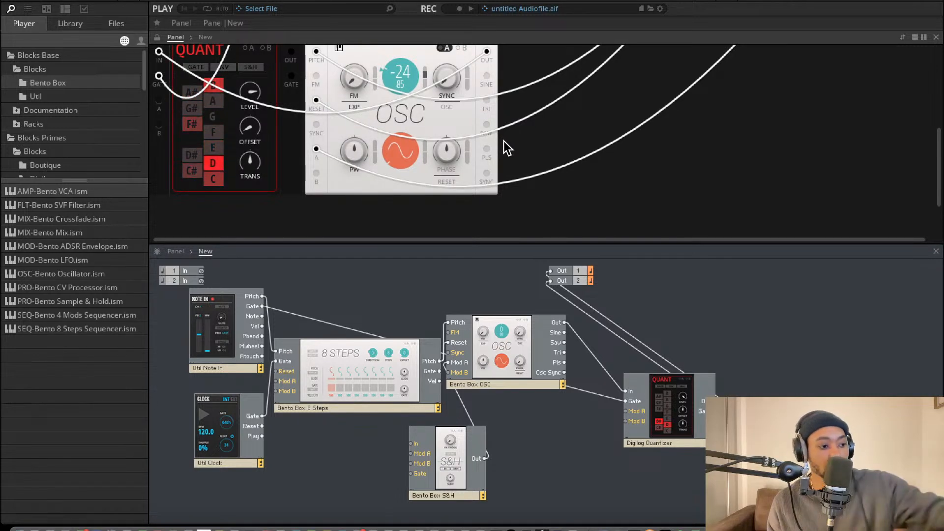
# Switch Sample & Hold to BI and T&H modes with its GATE option enabled.
pyautogui.scroll(8, 467, 142)
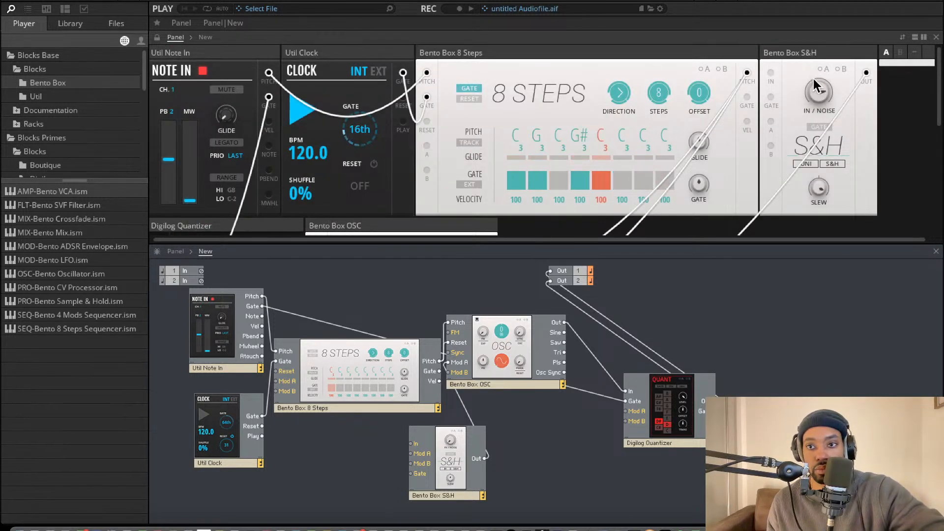
pyautogui.click(807, 164)
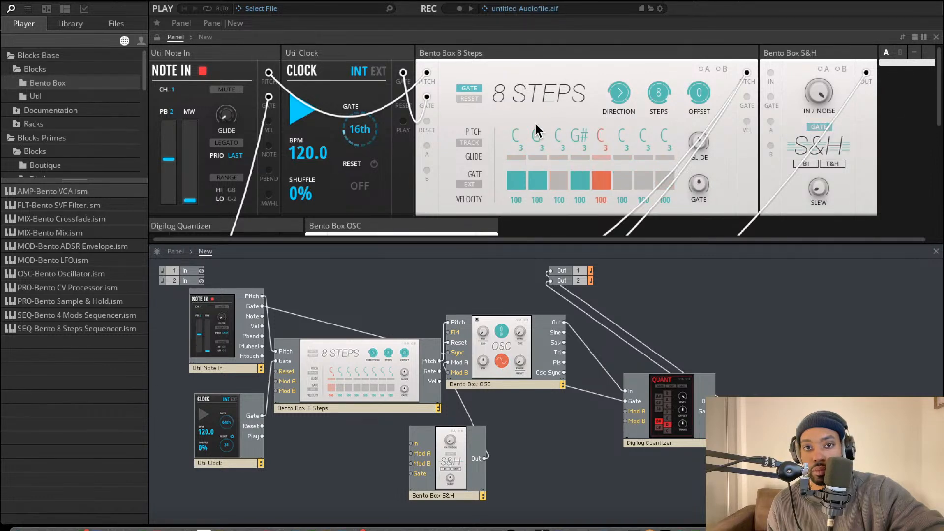
pyautogui.scroll(-3, 608, 196)
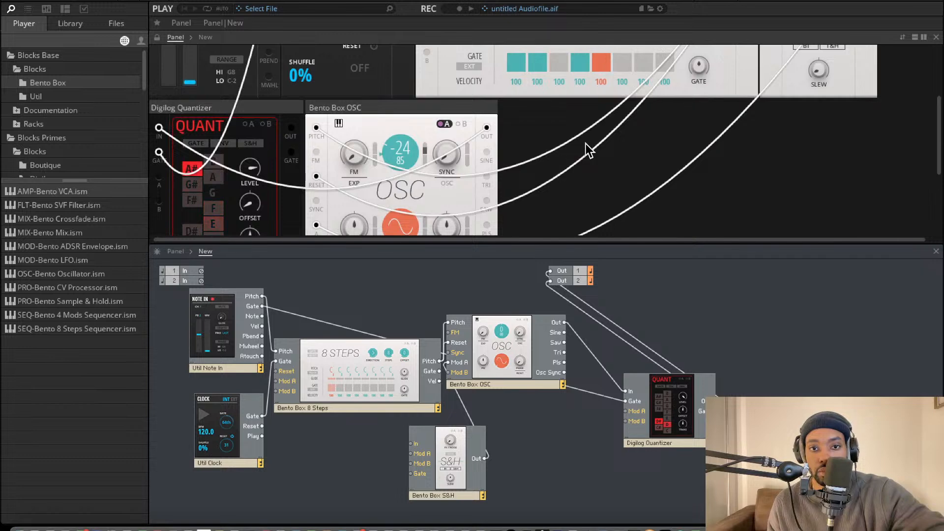
pyautogui.scroll(3, 585, 144)
pyautogui.scroll(-2, 417, 211)
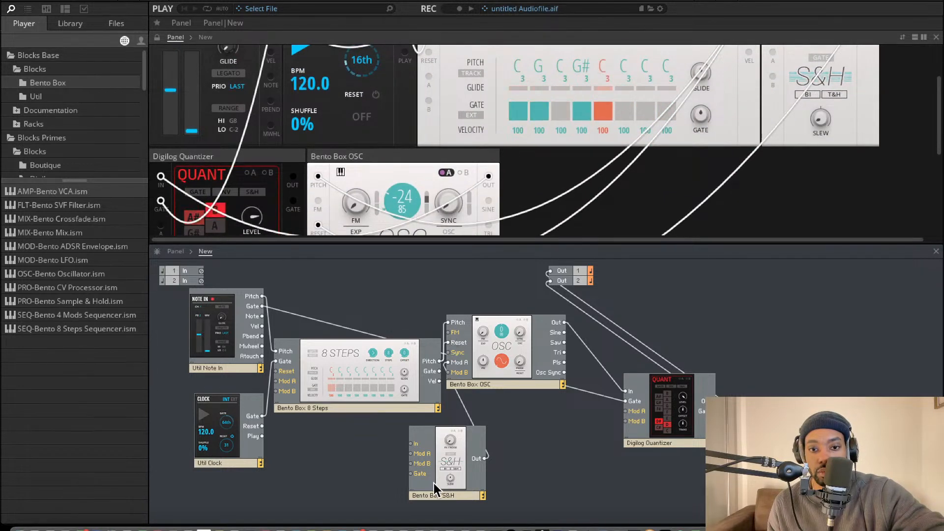
# Try the Clock's Reset and Note In's Gate as Sample & Hold gate sources, settling on the Clock's Gate.
pyautogui.moveTo(412, 474); pyautogui.dragTo(262, 426)
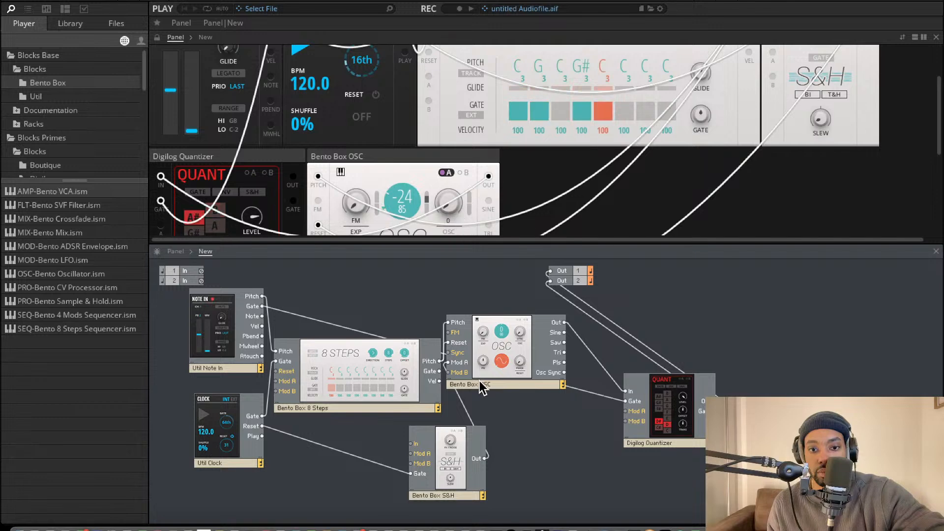
pyautogui.moveTo(349, 455); pyautogui.dragTo(262, 416)
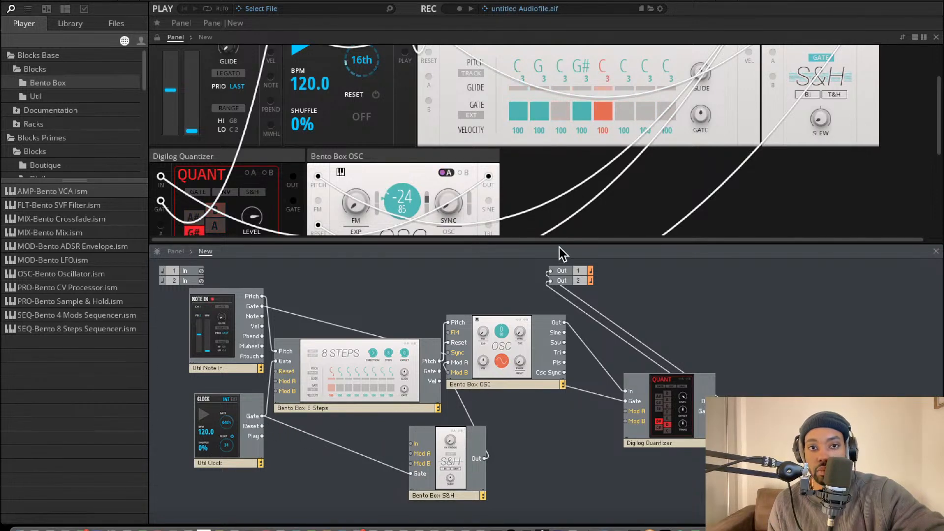
pyautogui.scroll(3, 610, 106)
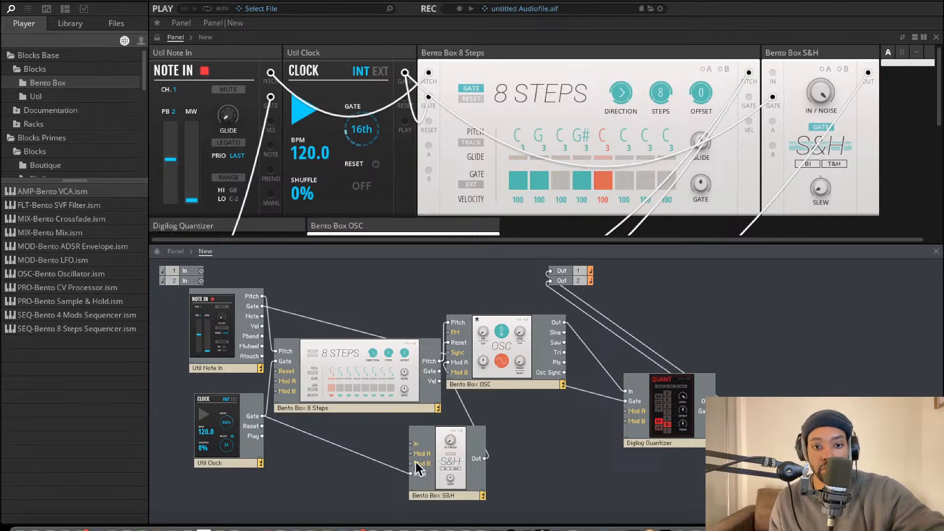
pyautogui.moveTo(414, 474); pyautogui.dragTo(251, 308)
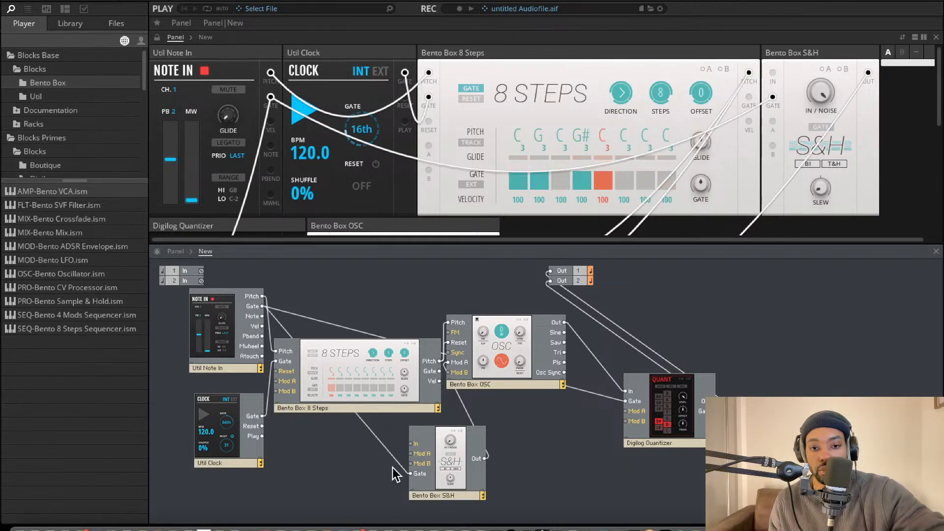
pyautogui.moveTo(411, 474); pyautogui.dragTo(262, 426)
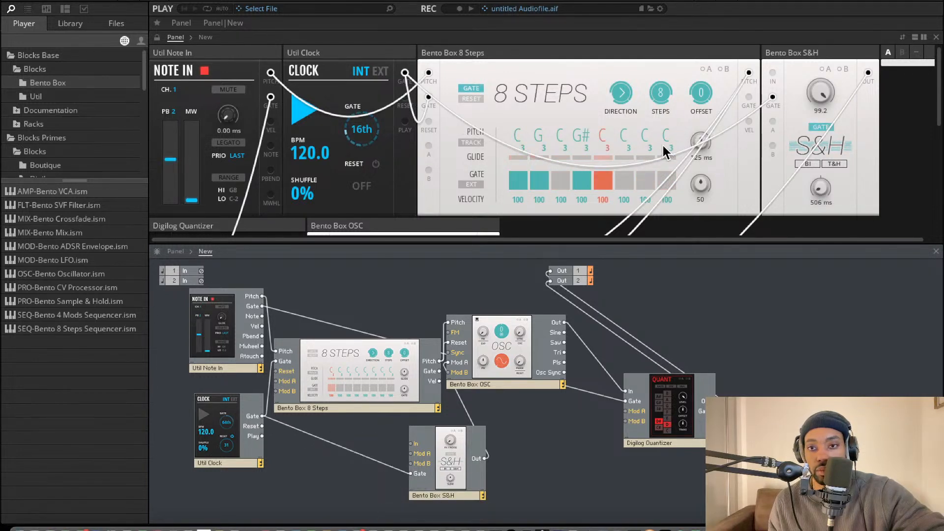
# Set the Bento Box oscillator's pitch to -12.
pyautogui.scroll(-3, 665, 146)
pyautogui.scroll(3, 820, 70)
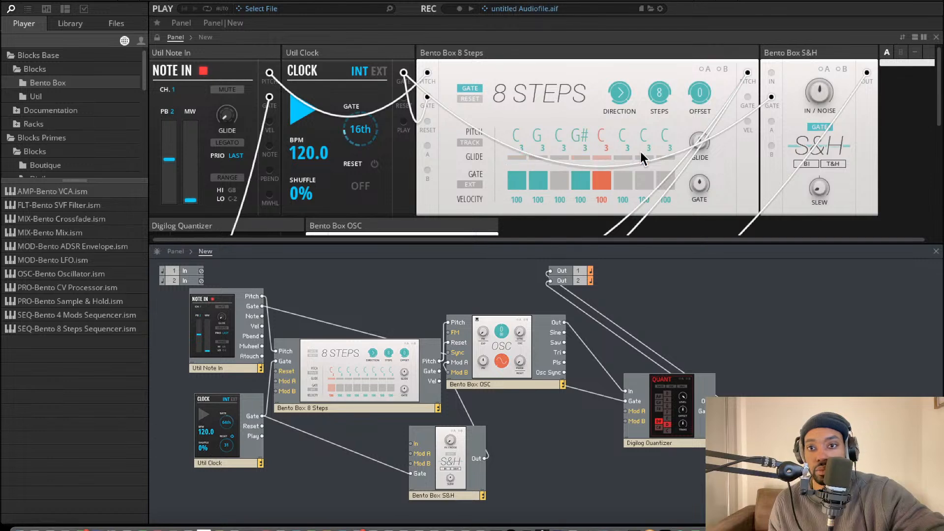
pyautogui.scroll(-5, 551, 139)
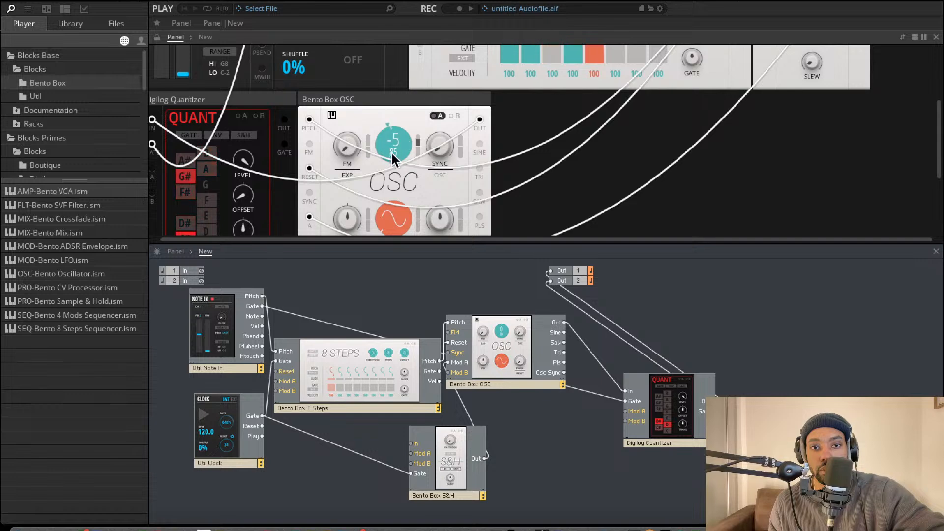
pyautogui.moveTo(392, 153); pyautogui.dragTo(381, 185)
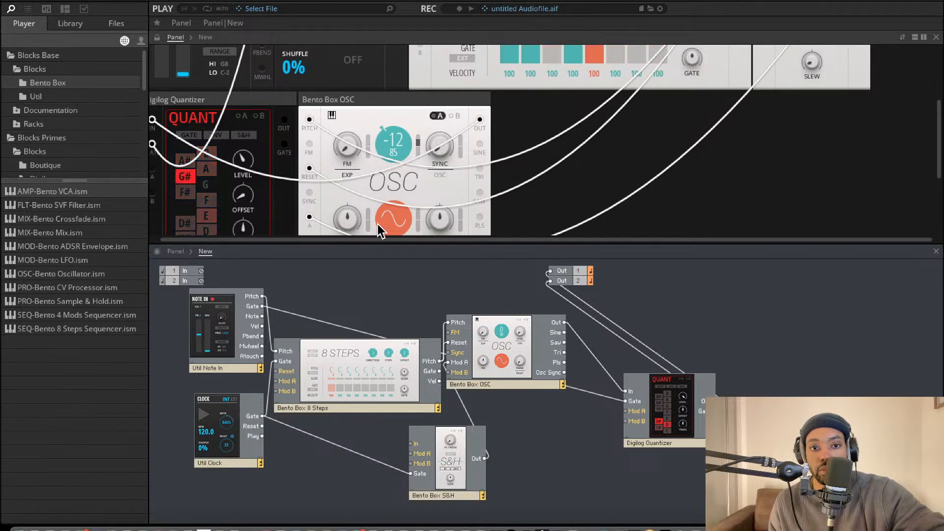
pyautogui.scroll(-1, 386, 231)
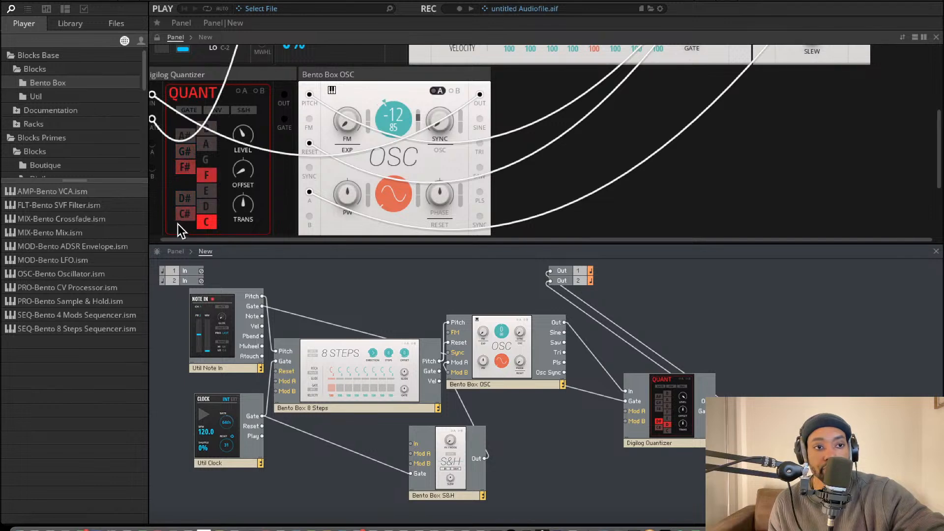
# Add a Bento LFO beside Sample & Hold in the structure and patch its Out into Sample & Hold's Mod A.
pyautogui.moveTo(100, 262); pyautogui.dragTo(270, 308)
pyautogui.moveTo(324, 479); pyautogui.dragTo(331, 483)
pyautogui.moveTo(411, 462); pyautogui.dragTo(411, 473)
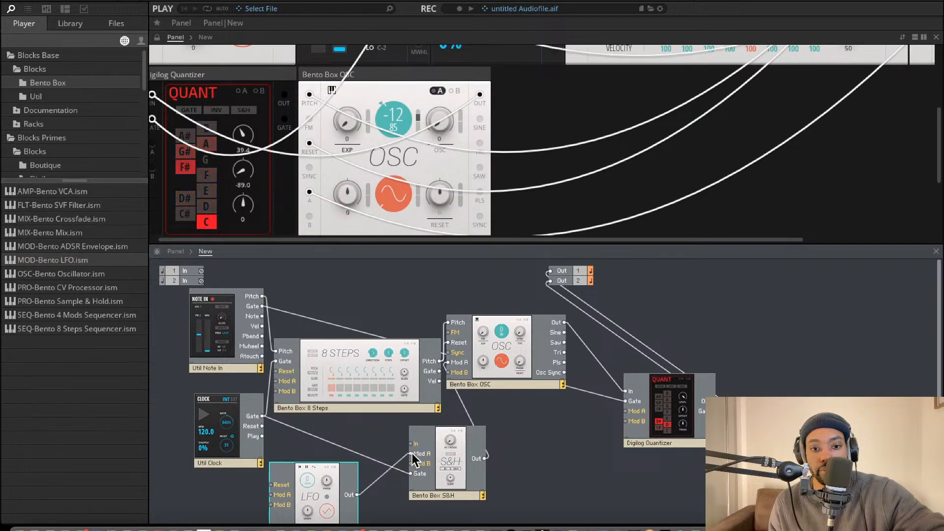
# Examine the LFO, Clock, 8 Steps, Sample & Hold and oscillator blocks and the cables between them in the panel view.
pyautogui.scroll(-3, 361, 194)
pyautogui.scroll(6, 366, 189)
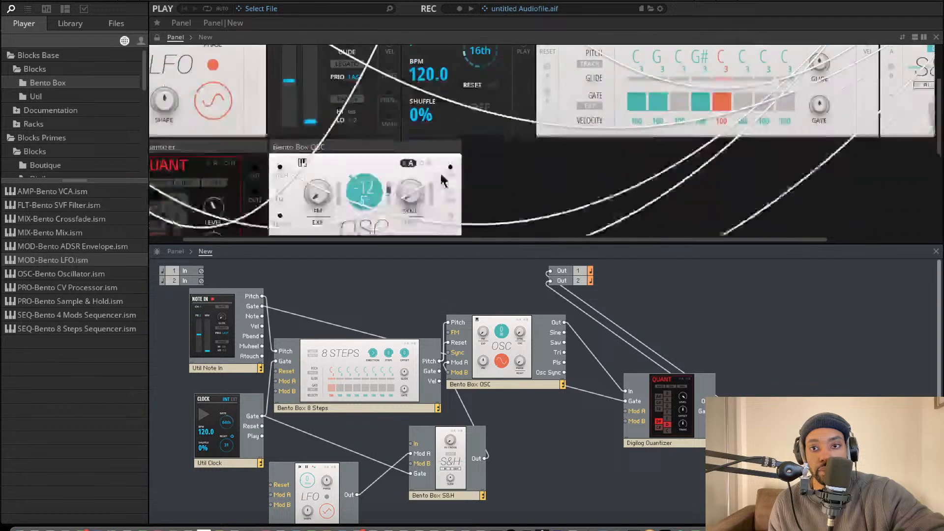
pyautogui.hscroll(5, 452, 172)
pyautogui.scroll(-2, 467, 173)
pyautogui.scroll(3, 473, 174)
pyautogui.hscroll(-4, 665, 54)
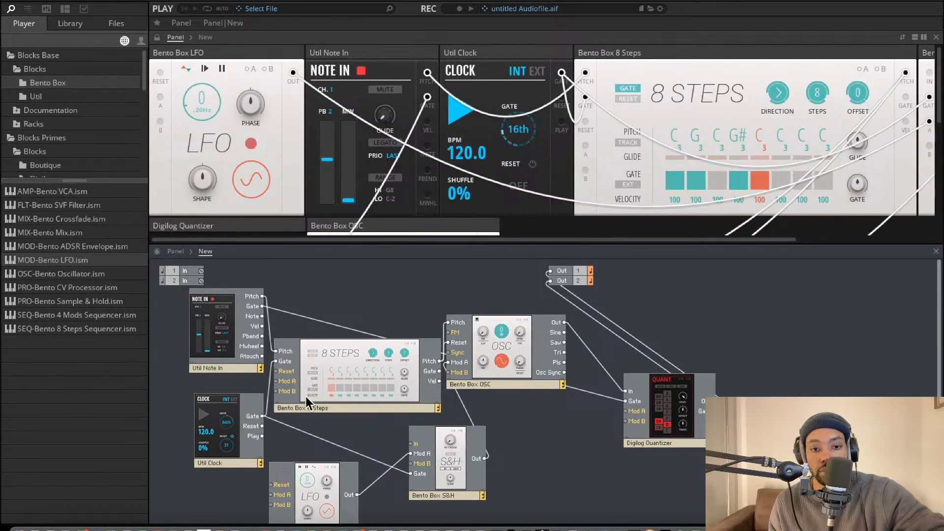
pyautogui.hscroll(4, 685, 131)
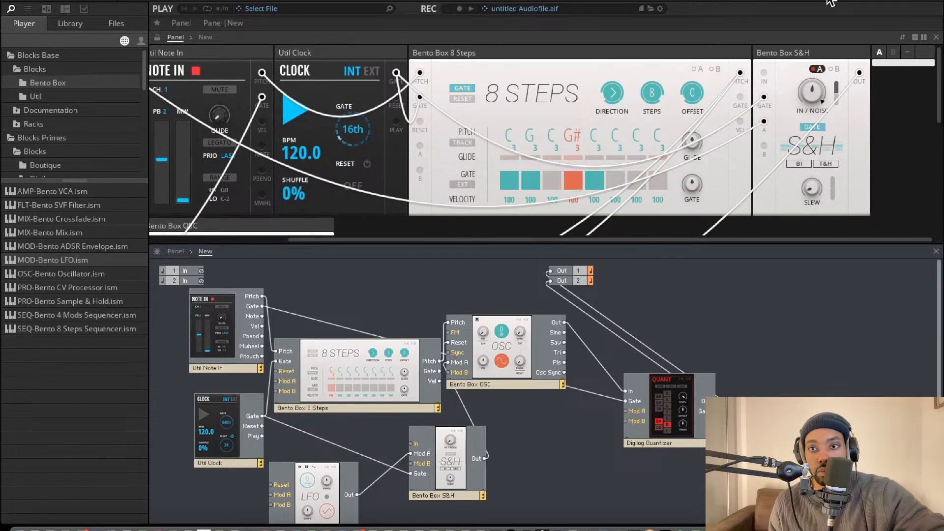
pyautogui.scroll(-5, 208, 173)
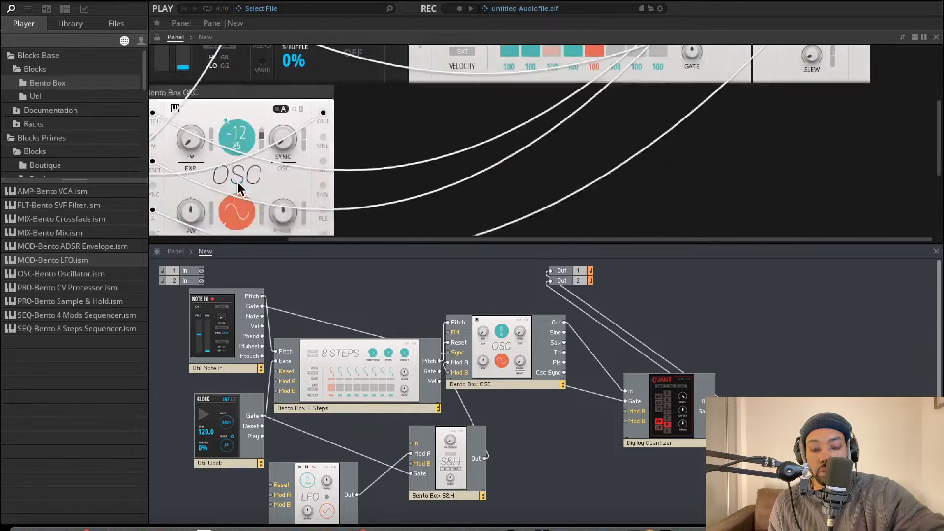
pyautogui.scroll(-4, 241, 183)
pyautogui.scroll(9, 252, 187)
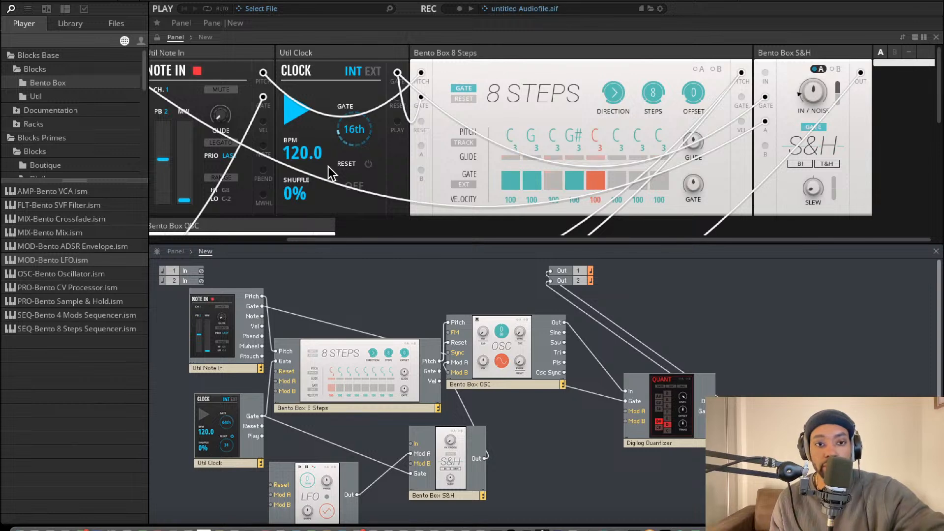
# Enable the gate of the 8 Steps sequencer's last step with pitch A#3 and set the Clock's tempo to 66 BPM.
pyautogui.scroll(-1, 565, 151)
pyautogui.hscroll(-1, 565, 151)
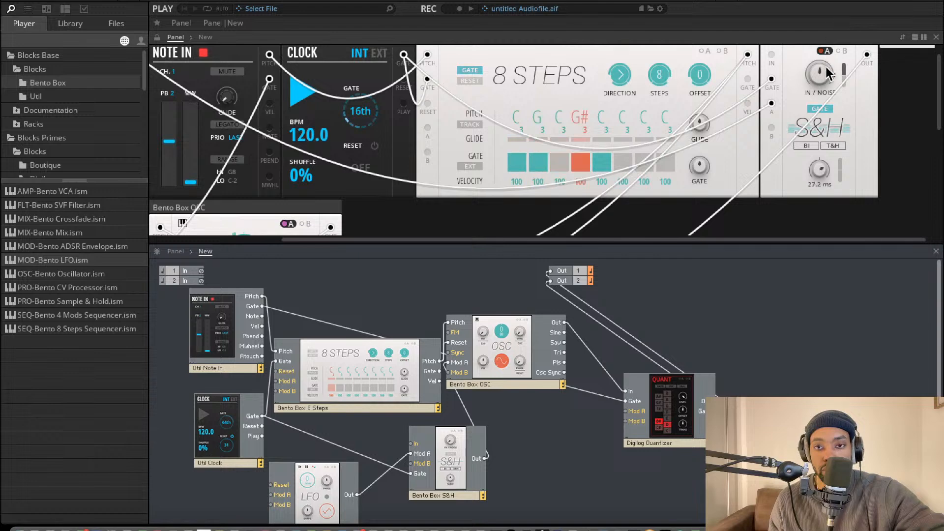
pyautogui.click(665, 163)
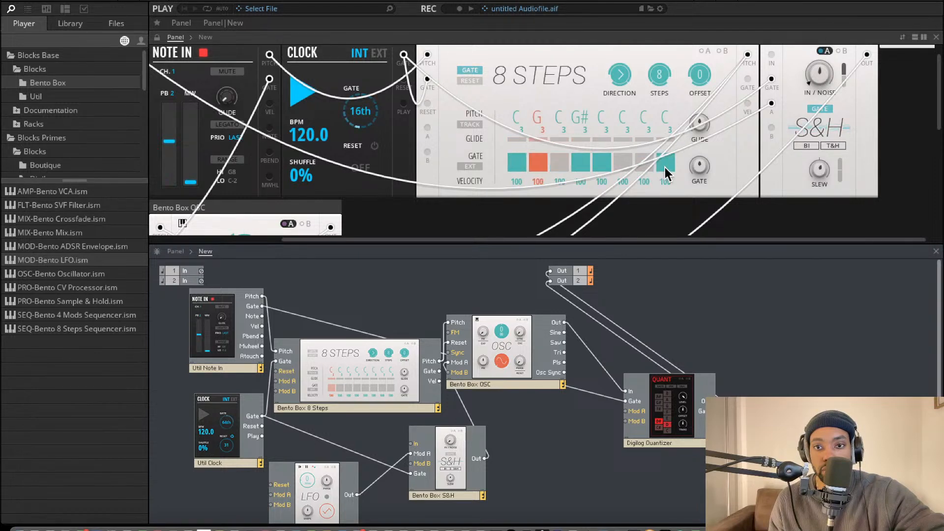
pyautogui.moveTo(666, 130); pyautogui.dragTo(665, 90)
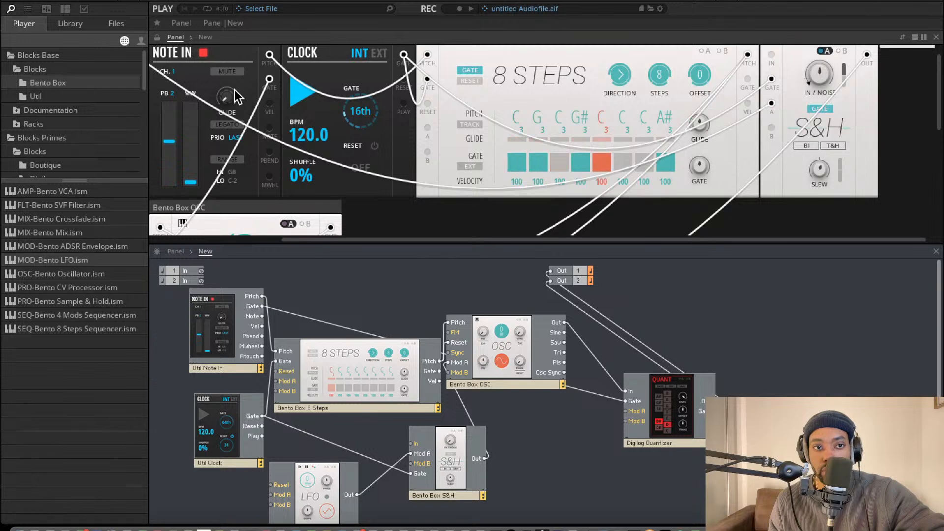
pyautogui.moveTo(305, 136); pyautogui.dragTo(309, 167)
# Enable the Digilog Quantizer's INV option and set its Level to 16.
pyautogui.scroll(-2, 349, 150)
pyautogui.scroll(-2, 349, 145)
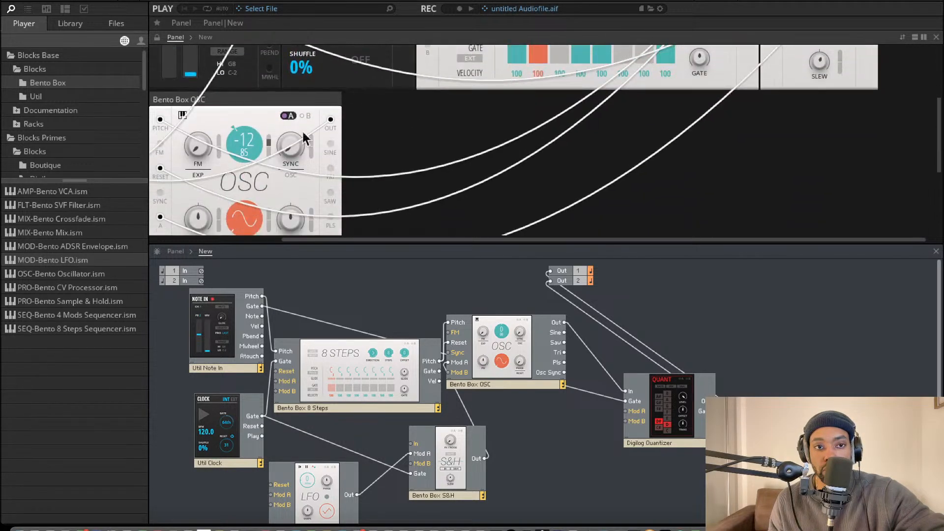
pyautogui.scroll(-1, 352, 134)
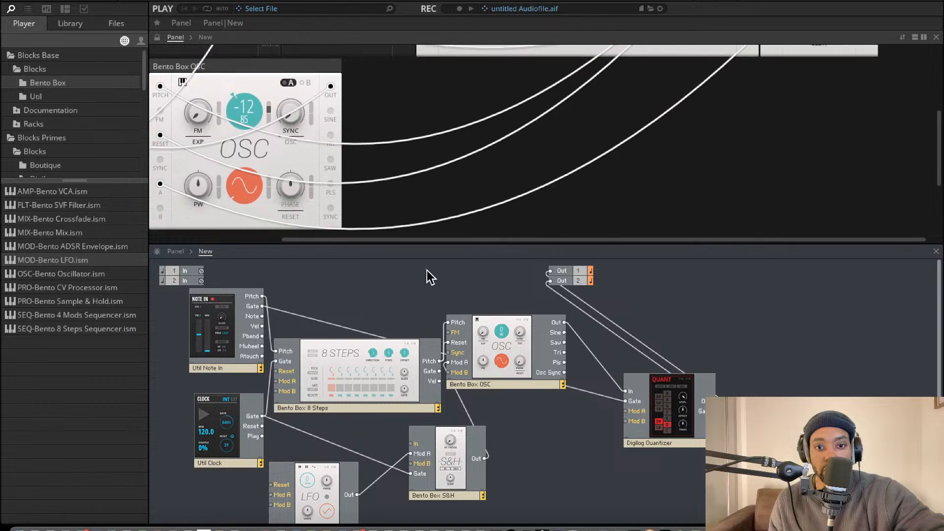
pyautogui.scroll(3, 415, 190)
pyautogui.hscroll(-5, 420, 187)
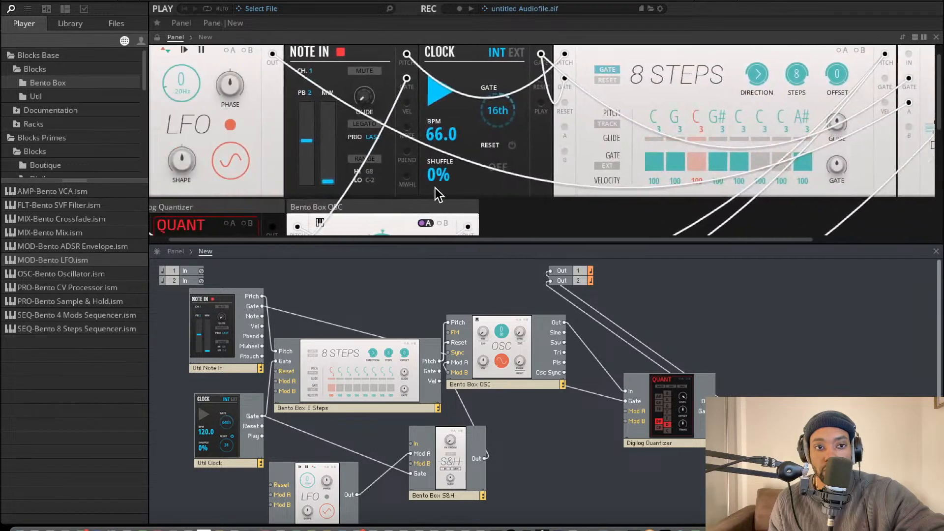
pyautogui.scroll(-4, 301, 175)
pyautogui.scroll(2, 261, 128)
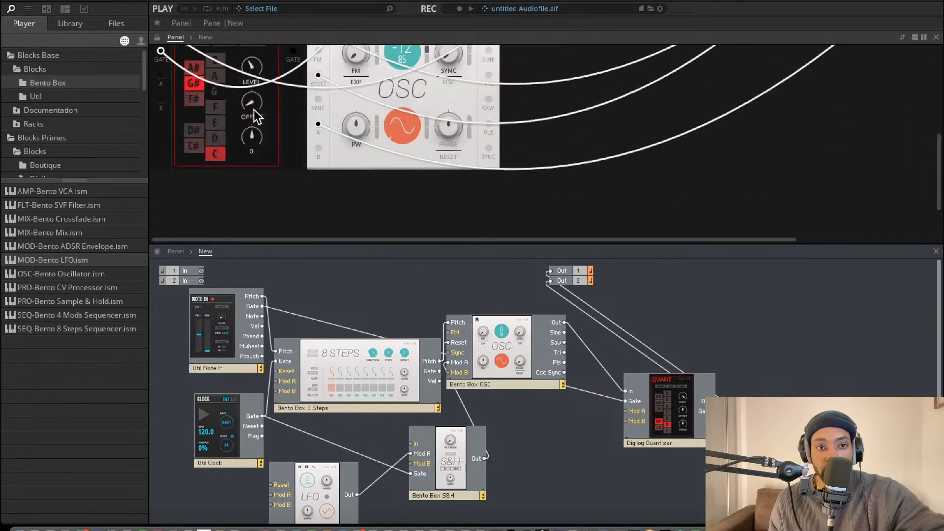
pyautogui.scroll(1, 261, 120)
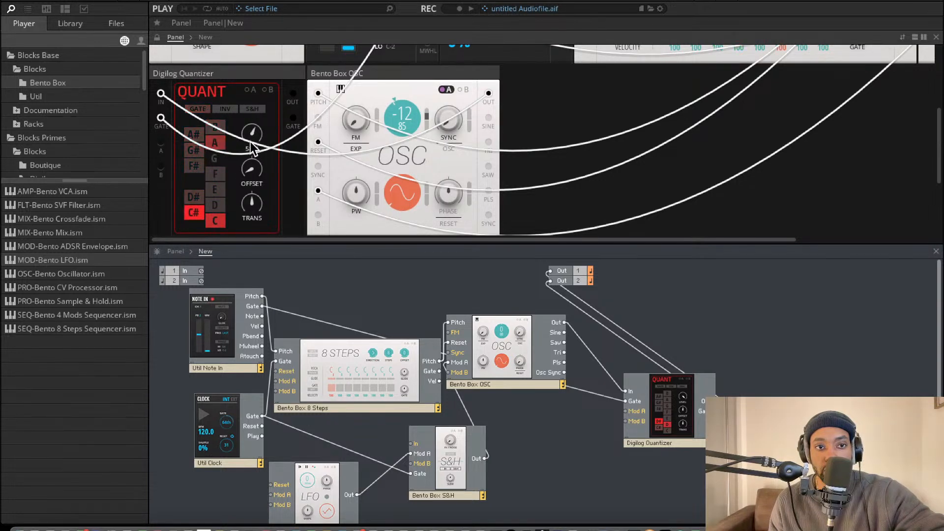
pyautogui.click(230, 111)
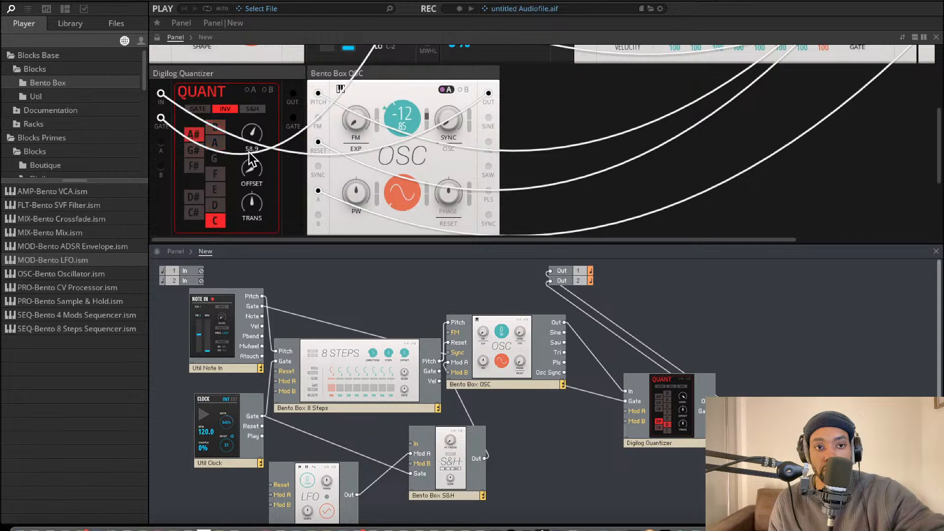
pyautogui.moveTo(249, 151); pyautogui.dragTo(250, 218)
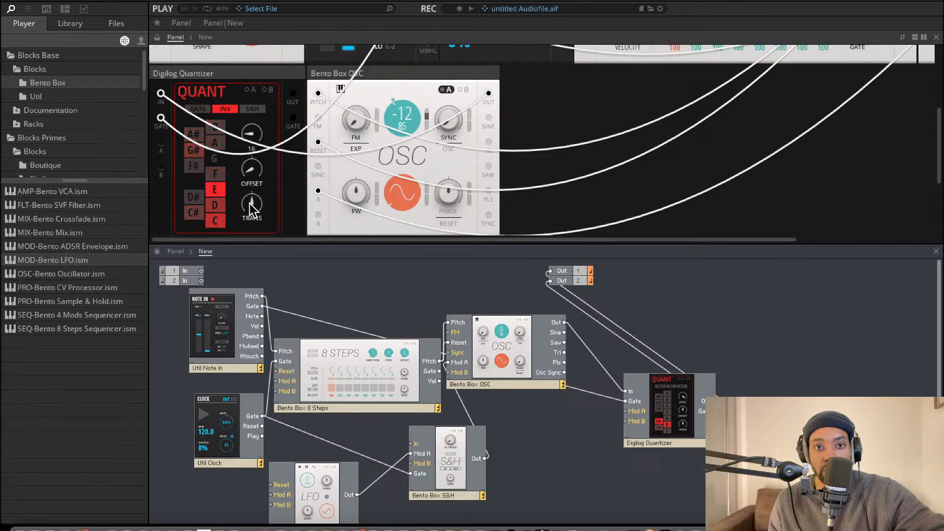
# Review the sequencer, Sample & Hold, oscillator and LFO settings across the panel.
pyautogui.scroll(5, 286, 173)
pyautogui.hscroll(4, 869, 96)
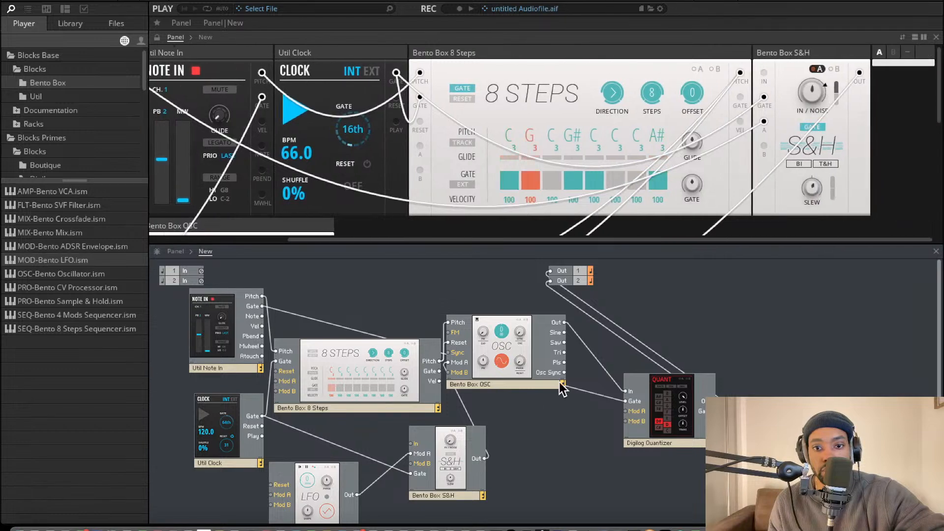
pyautogui.scroll(-3, 660, 175)
pyautogui.scroll(3, 510, 180)
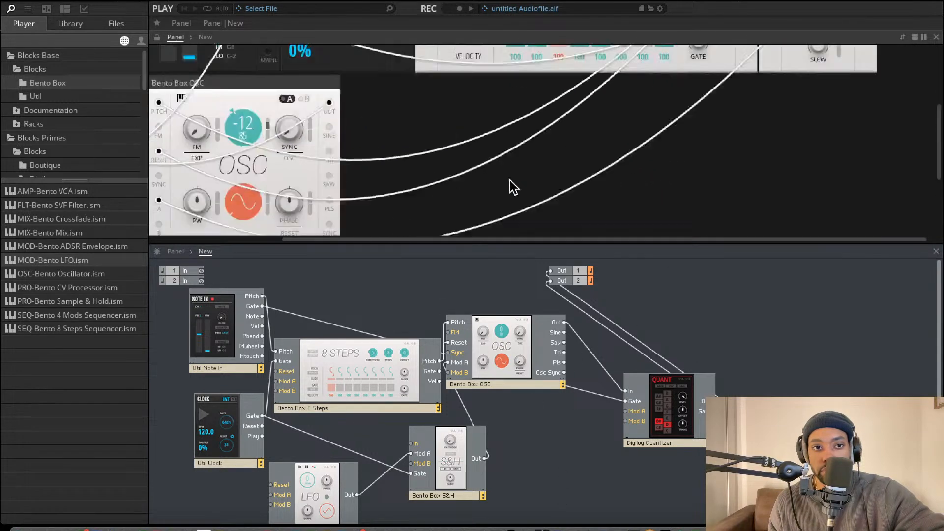
pyautogui.scroll(-3, 514, 179)
pyautogui.hscroll(-3, 514, 179)
pyautogui.scroll(3, 529, 179)
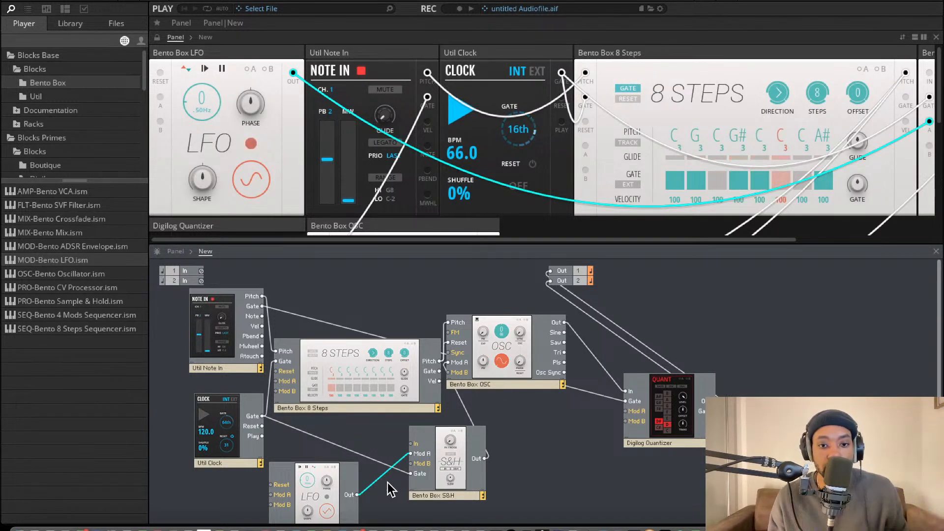
# Try patching the Clock's Reset output into Sample & Hold's In.
pyautogui.moveTo(412, 446); pyautogui.dragTo(264, 426)
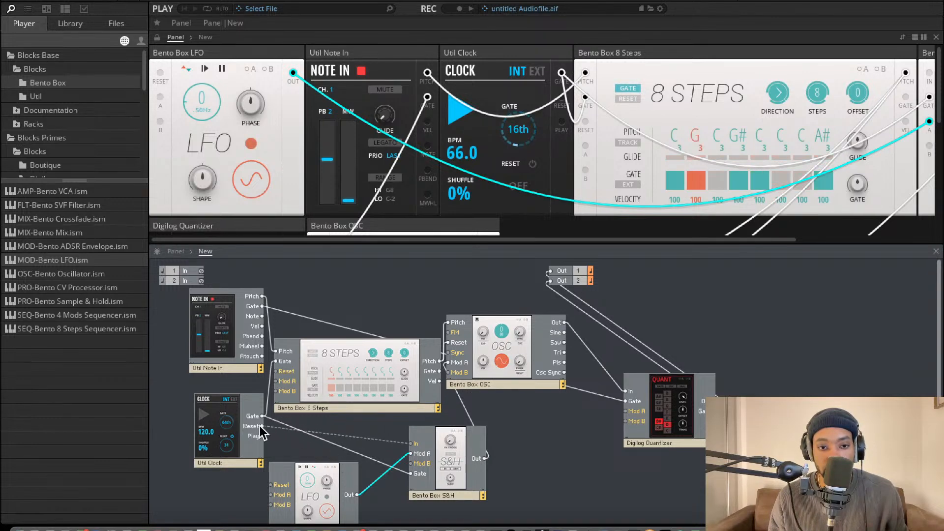
pyautogui.click(347, 441)
pyautogui.press('Delete')
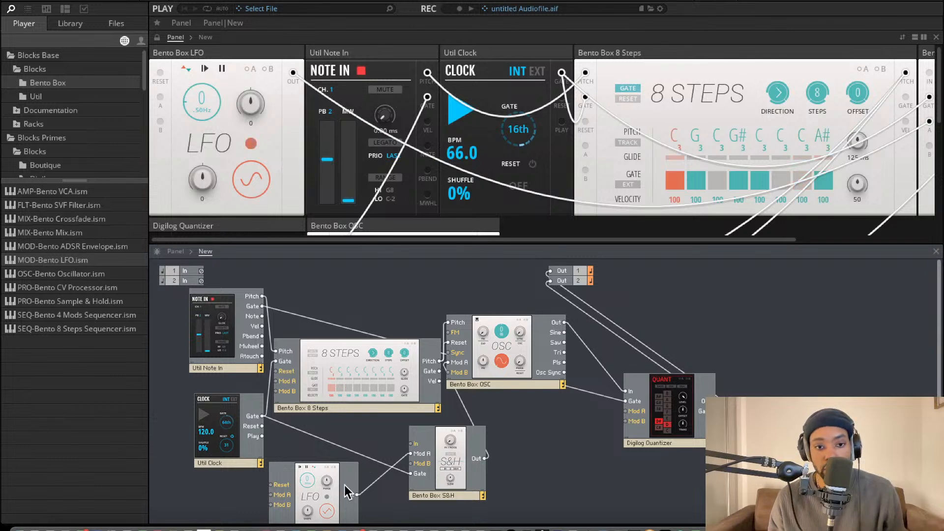
# Move the LFO Out cable from Sample & Hold's Mod A to Mod B and switch that block's modulation slot to B.
pyautogui.click(385, 478)
pyautogui.press('Delete')
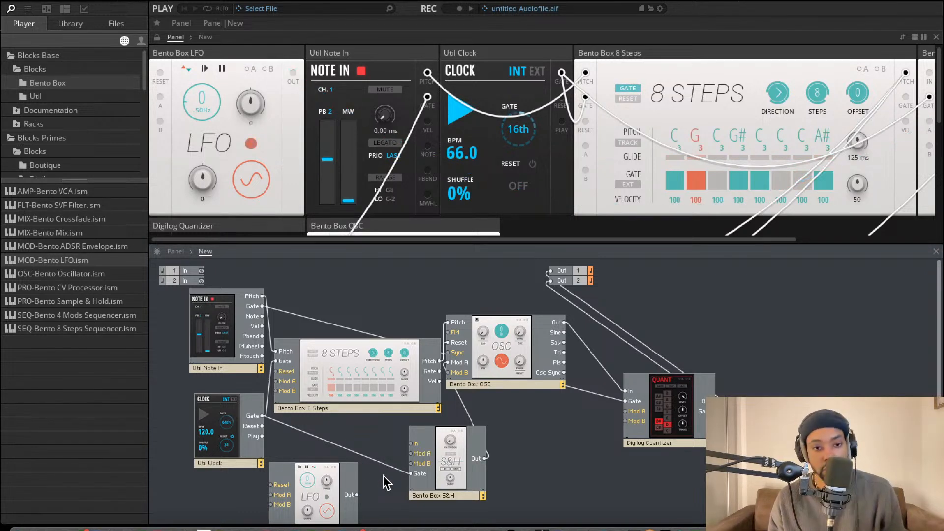
pyautogui.scroll(-1, 435, 414)
pyautogui.hscroll(5, 606, 220)
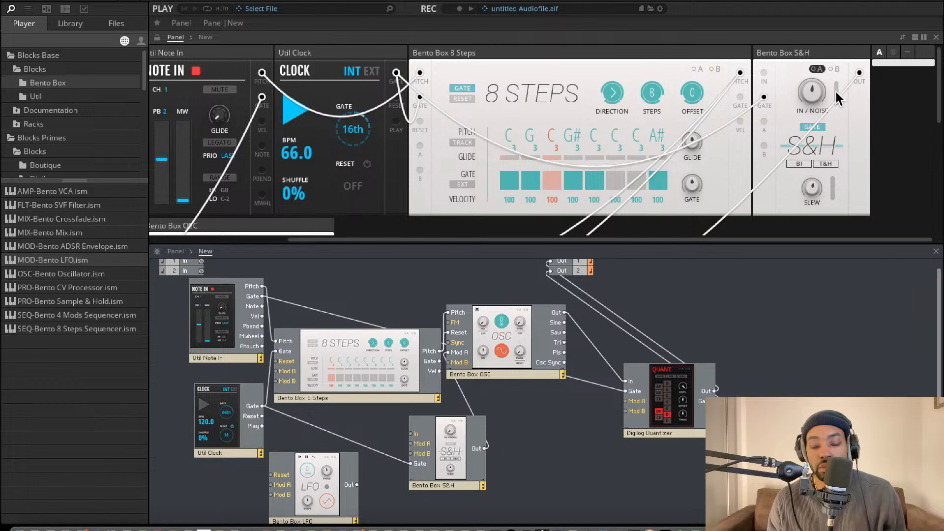
pyautogui.hscroll(-3, 626, 115)
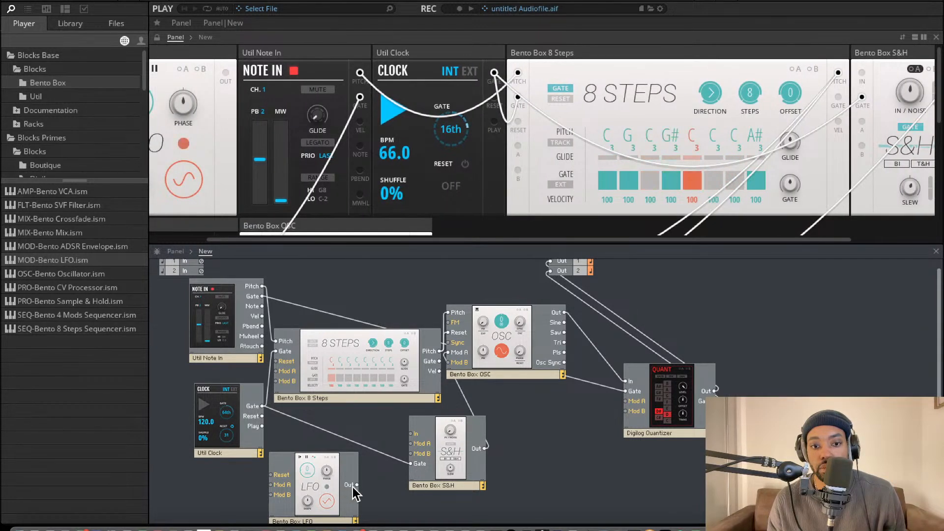
pyautogui.moveTo(357, 484); pyautogui.dragTo(411, 453)
pyautogui.hscroll(3, 689, 147)
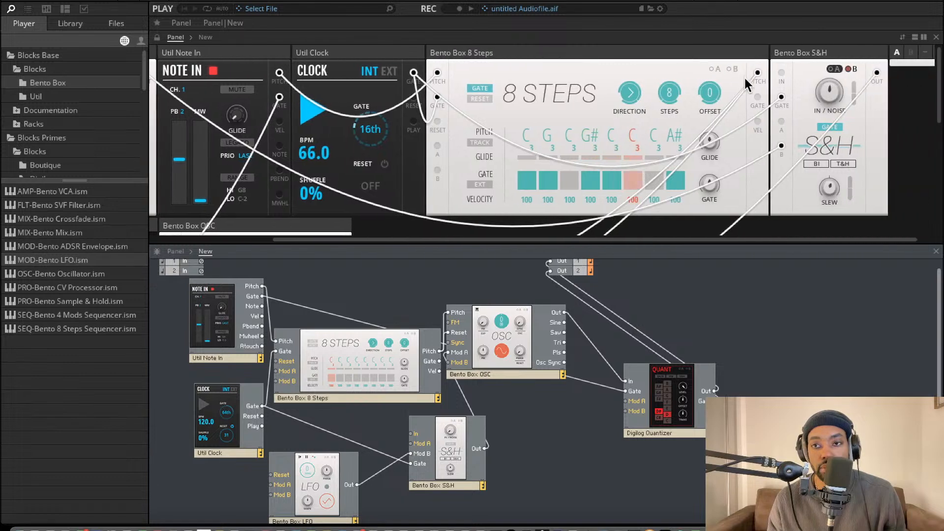
pyautogui.click(834, 69)
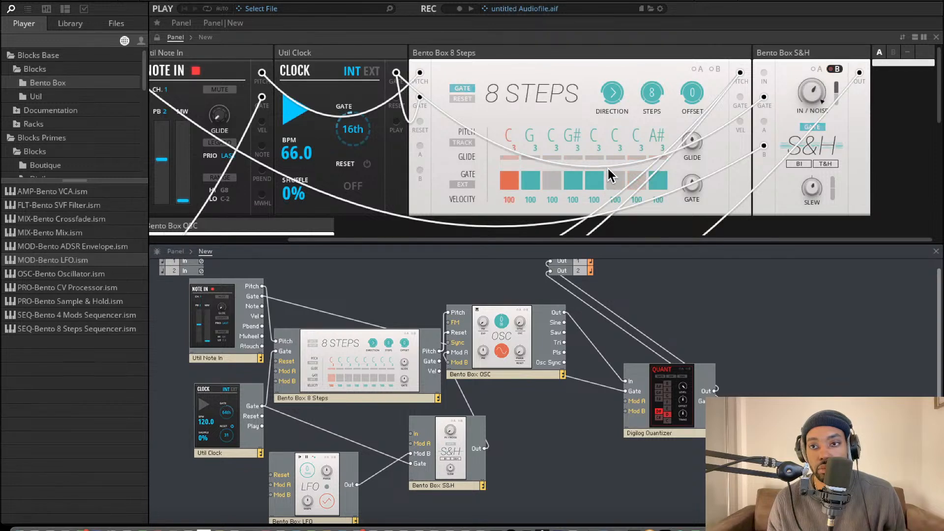
# Turn off the Quantizer's INV option and try its S&H option on and off.
pyautogui.hscroll(-3, 615, 151)
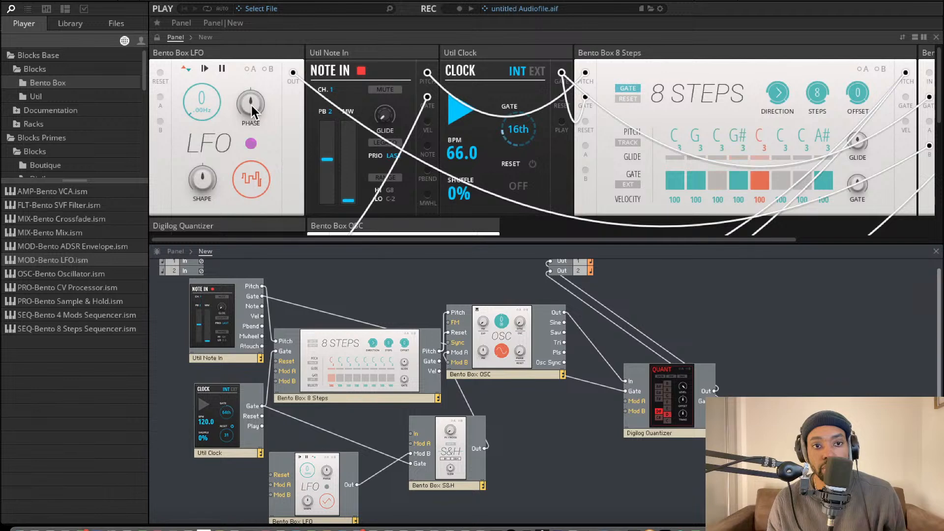
pyautogui.scroll(-5, 334, 144)
pyautogui.scroll(3, 338, 143)
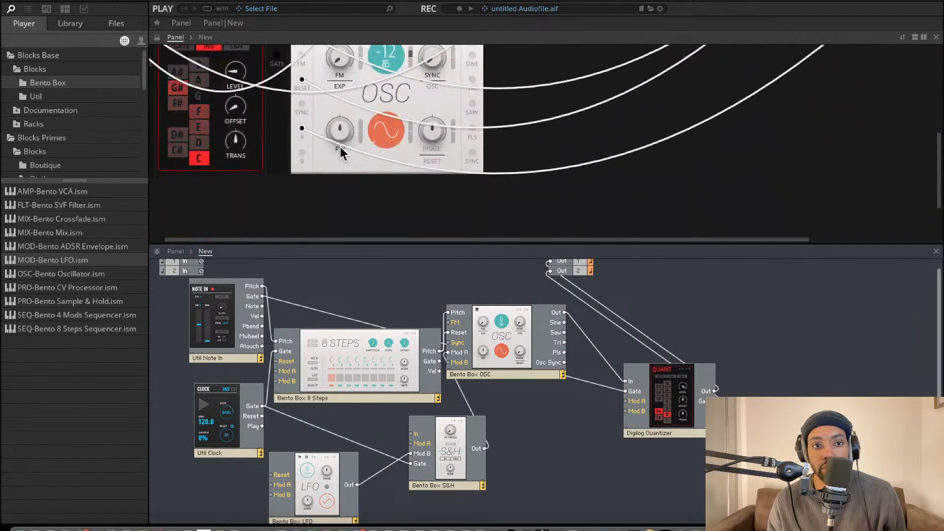
pyautogui.scroll(2, 339, 142)
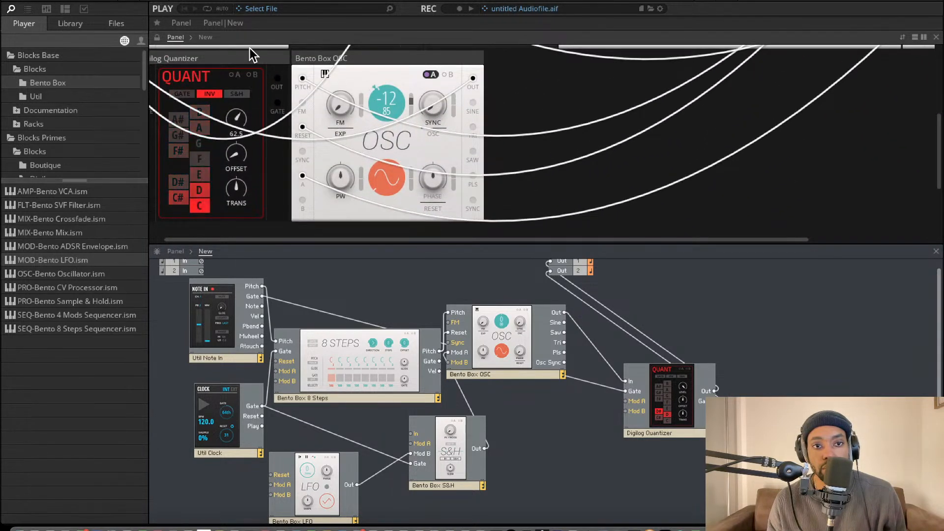
pyautogui.click(213, 94)
pyautogui.click(237, 94)
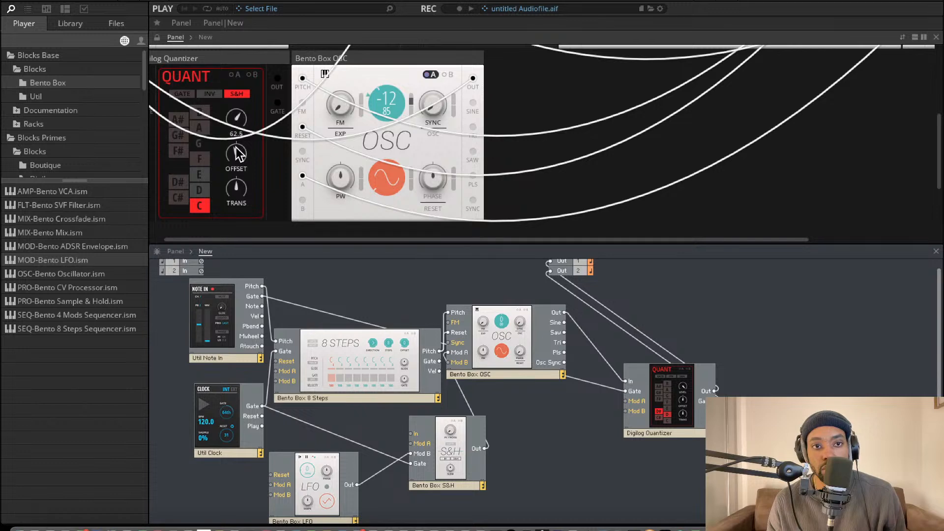
pyautogui.click(235, 94)
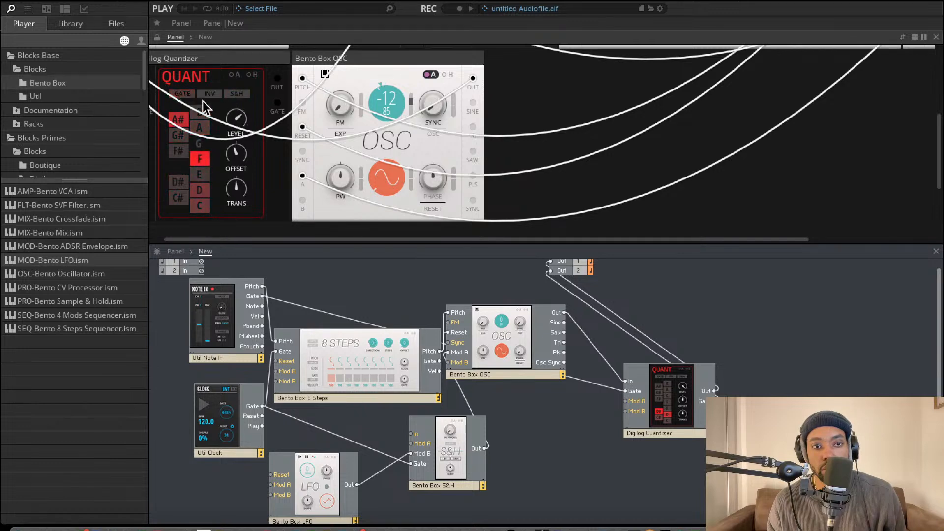
# Set the Clock's tempo to 50 BPM.
pyautogui.scroll(5, 321, 144)
pyautogui.hscroll(5, 402, 140)
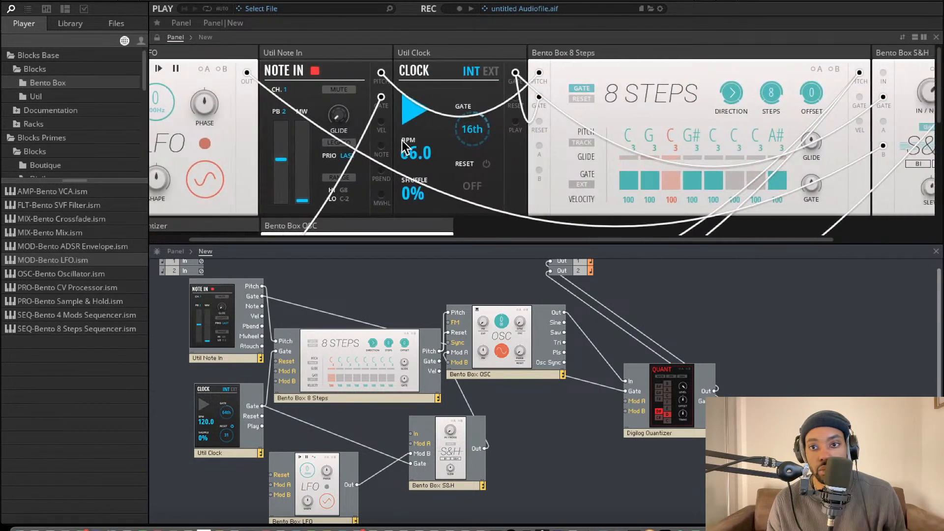
pyautogui.hscroll(2, 411, 134)
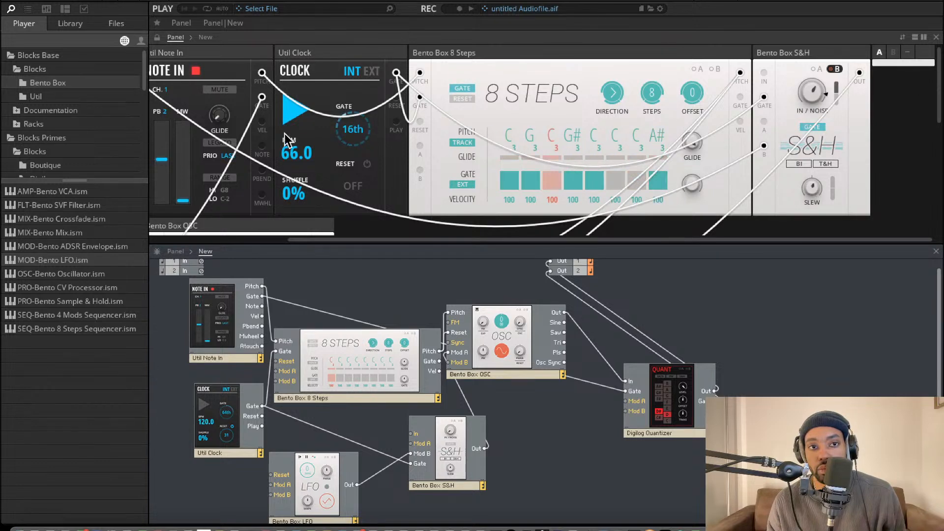
pyautogui.hscroll(-3, 284, 147)
pyautogui.moveTo(337, 153); pyautogui.dragTo(392, 182)
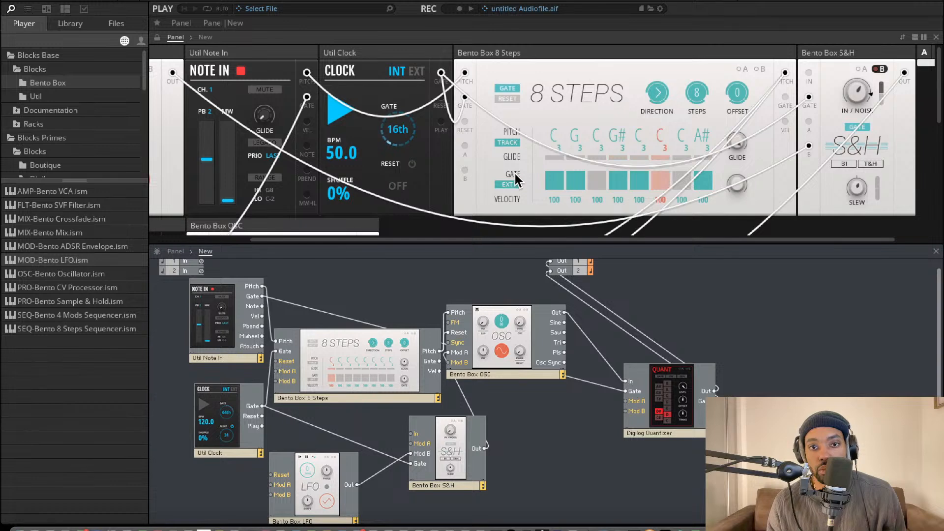
# Toggle the 8 Steps sequencer's pitch TRACK option off and back on.
pyautogui.click(508, 142)
pyautogui.click(509, 143)
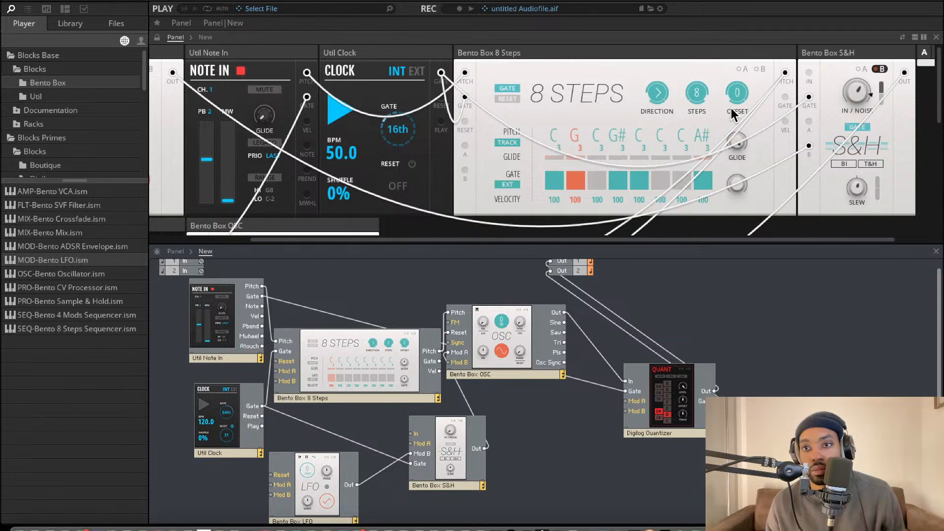
pyautogui.hscroll(2, 786, 107)
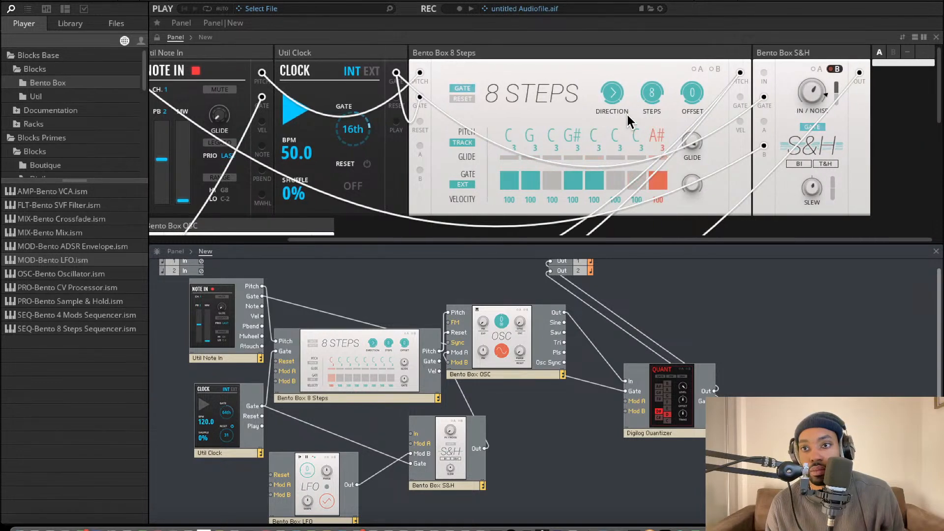
# Set the 8 Steps sequencer's STEPS value to 4.
pyautogui.moveTo(656, 117); pyautogui.dragTo(657, 141)
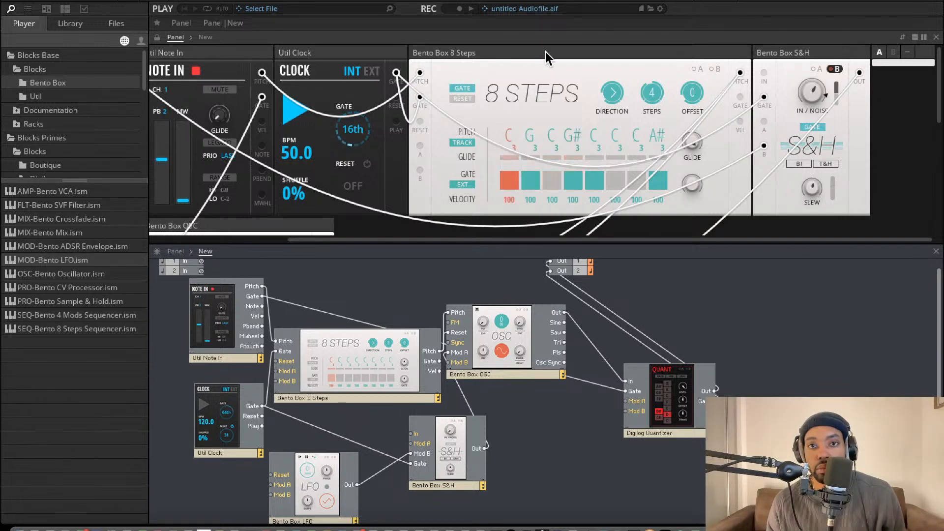
pyautogui.hscroll(-5, 497, 179)
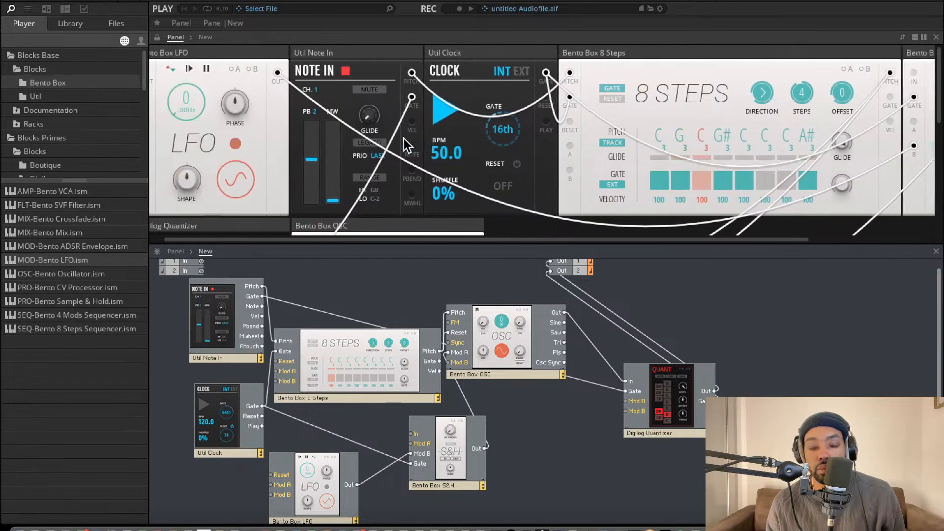
pyautogui.scroll(-5, 404, 138)
pyautogui.scroll(5, 344, 148)
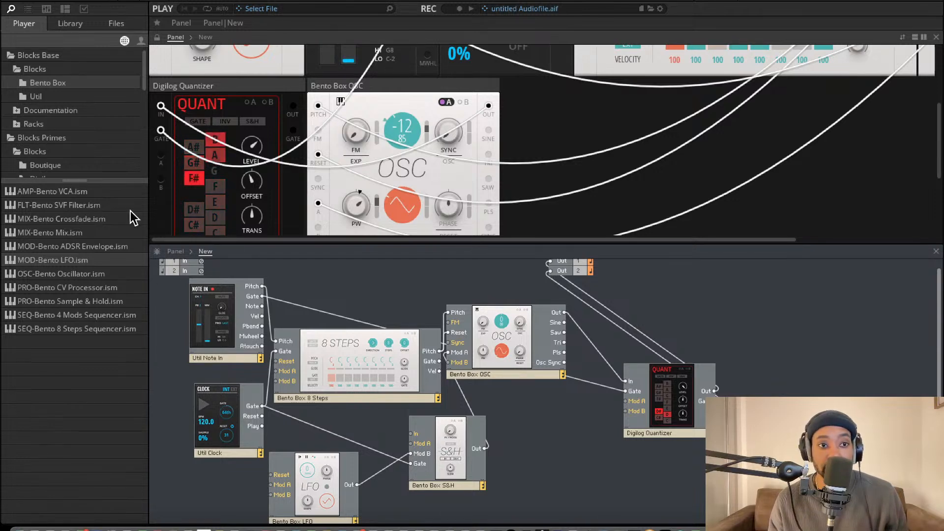
# Browse the Bento Box, Util, Racks, Boutique and Digilog folders in the library for another block to add.
pyautogui.click(36, 97)
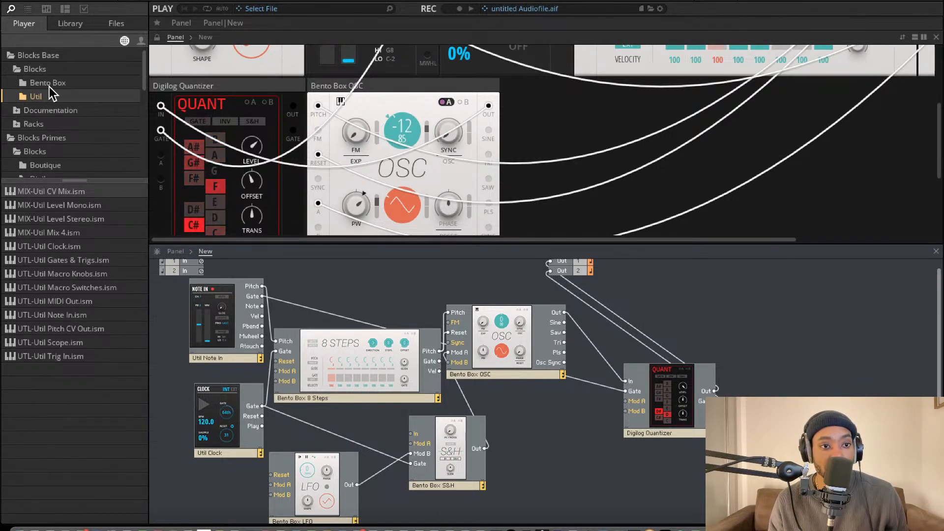
pyautogui.click(49, 86)
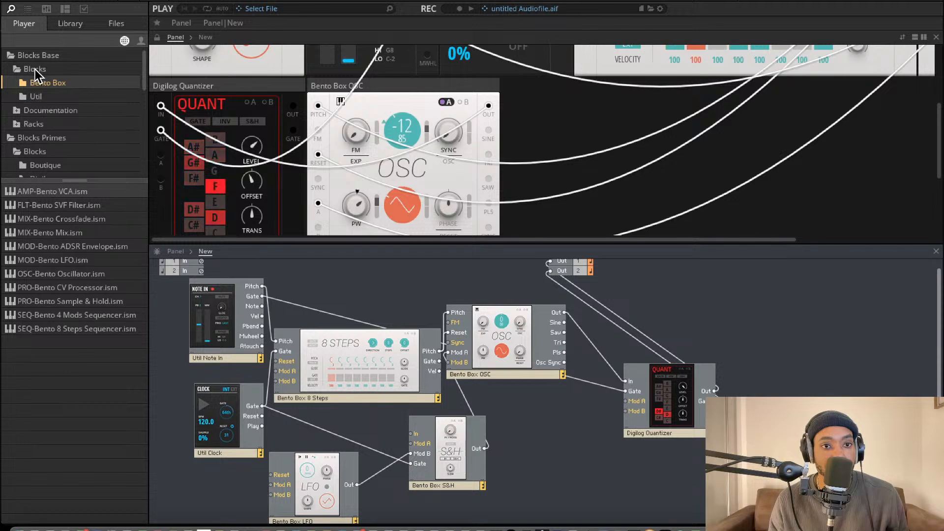
pyautogui.click(34, 69)
pyautogui.click(17, 111)
pyautogui.click(29, 97)
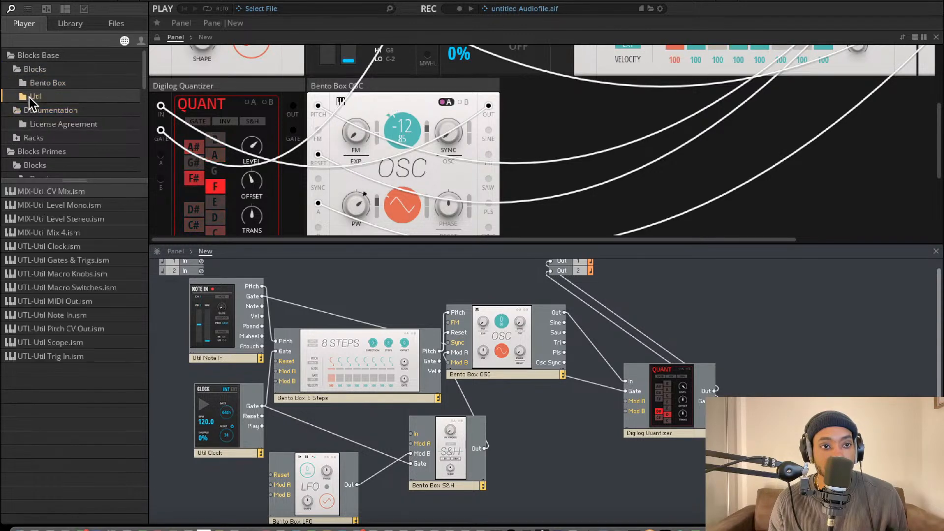
pyautogui.click(35, 83)
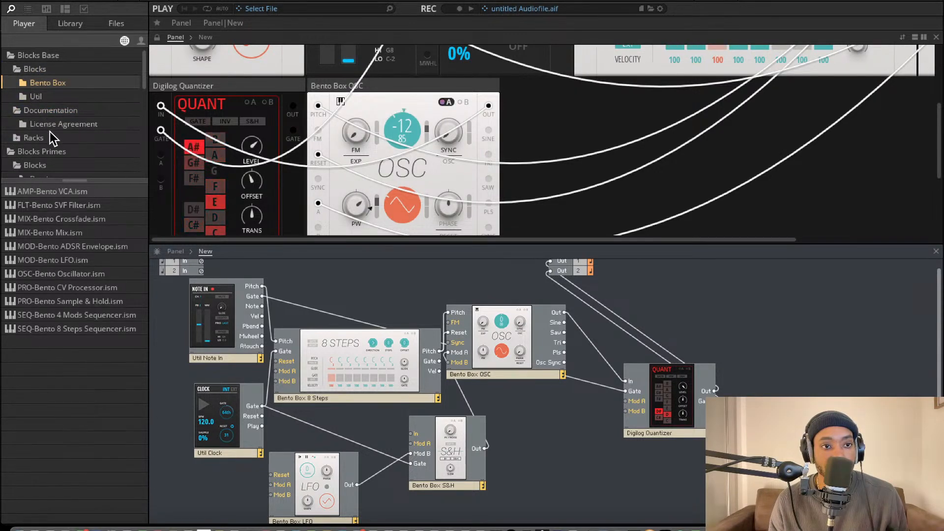
pyautogui.click(17, 140)
pyautogui.scroll(-4, 35, 145)
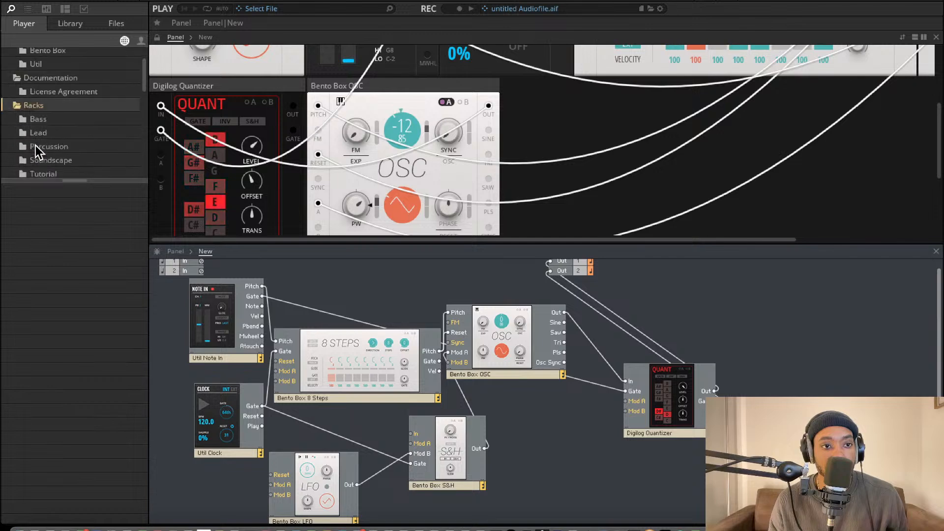
pyautogui.scroll(2, 43, 96)
pyautogui.click(41, 97)
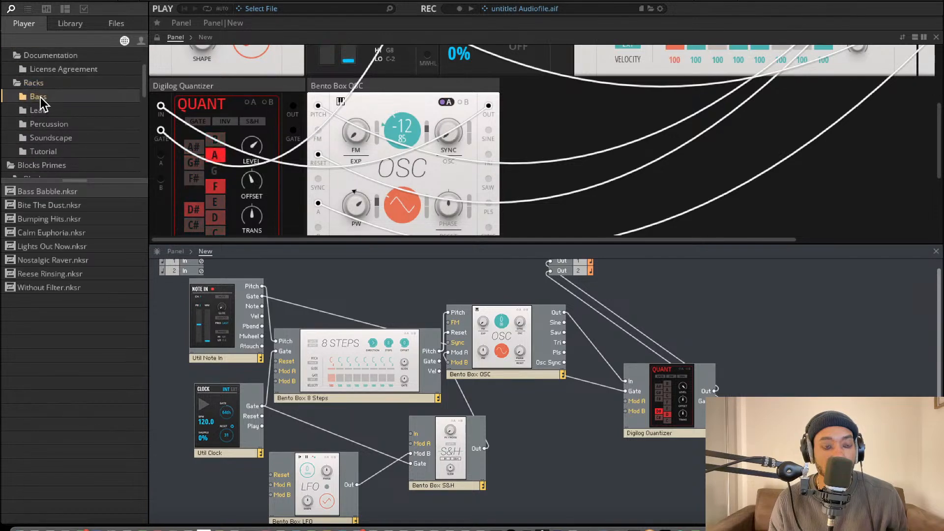
pyautogui.scroll(-1, 56, 124)
pyautogui.scroll(2, 49, 117)
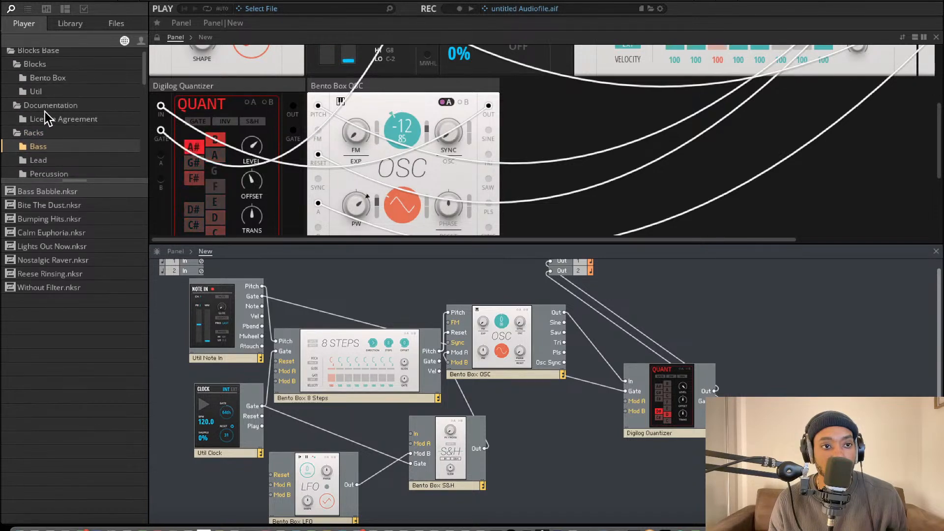
pyautogui.click(43, 81)
pyautogui.scroll(-2, 36, 99)
pyautogui.scroll(-1, 44, 112)
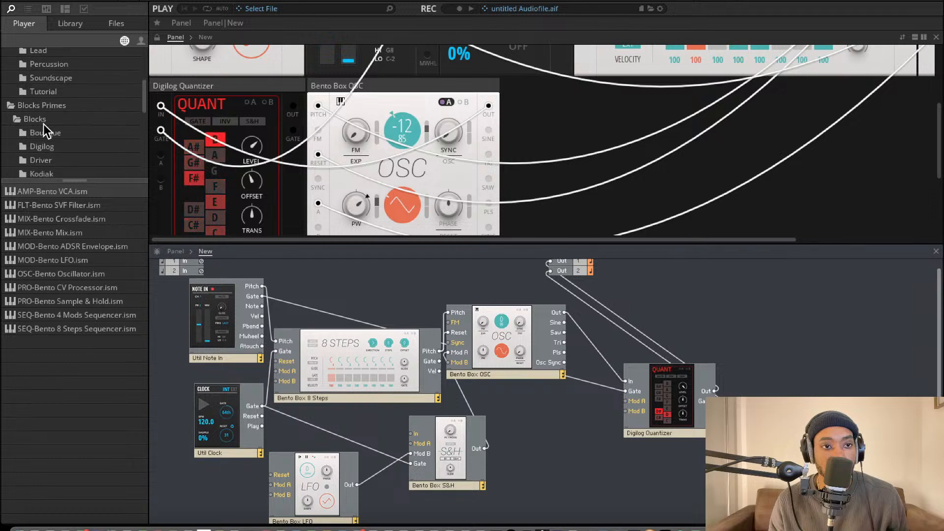
pyautogui.click(44, 132)
pyautogui.click(40, 144)
pyautogui.scroll(-5, 44, 149)
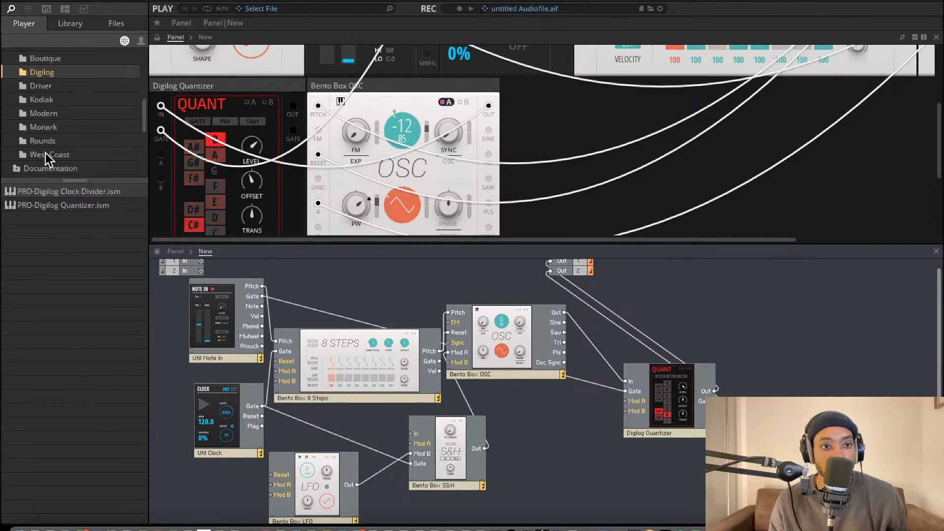
# Add a Rounds Delay fed by the Quantizer's Out and wire its Out L and Out R to Out 1 and Out 2.
pyautogui.click(43, 143)
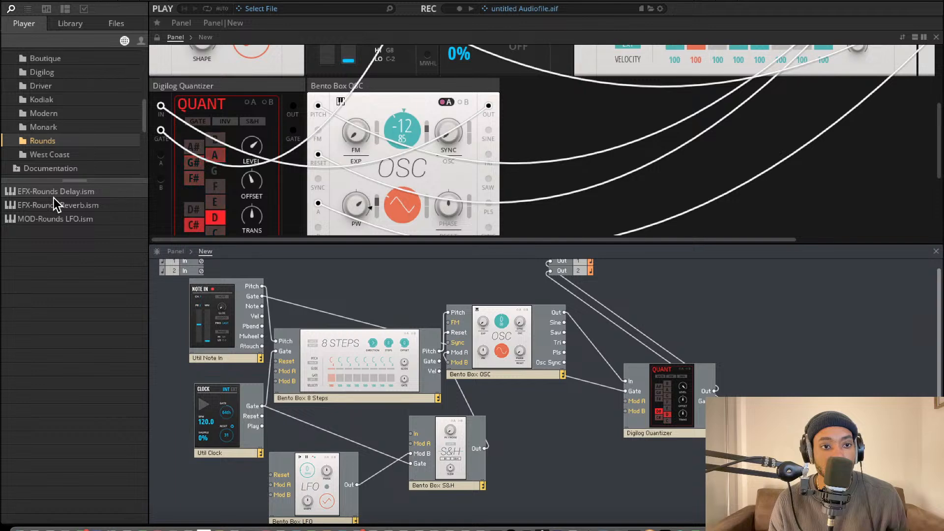
pyautogui.moveTo(55, 197); pyautogui.dragTo(715, 392)
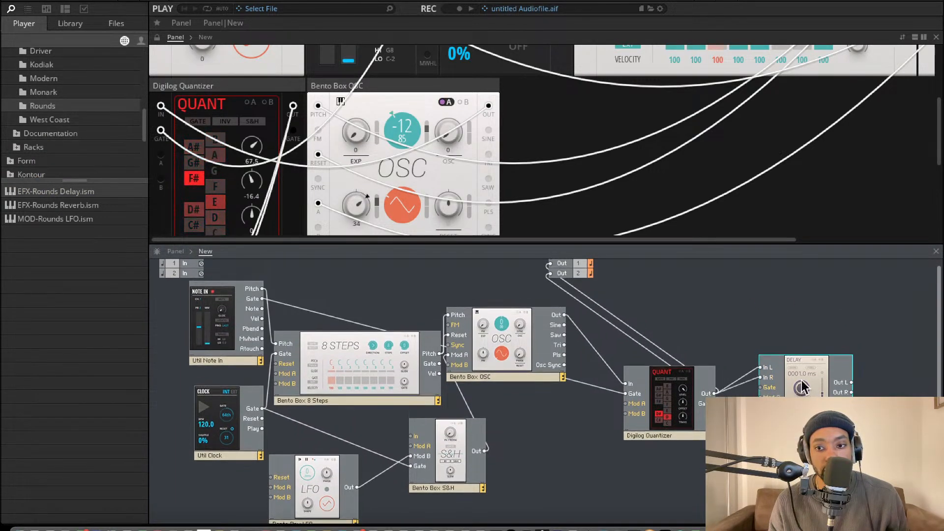
pyautogui.moveTo(850, 389); pyautogui.dragTo(550, 272)
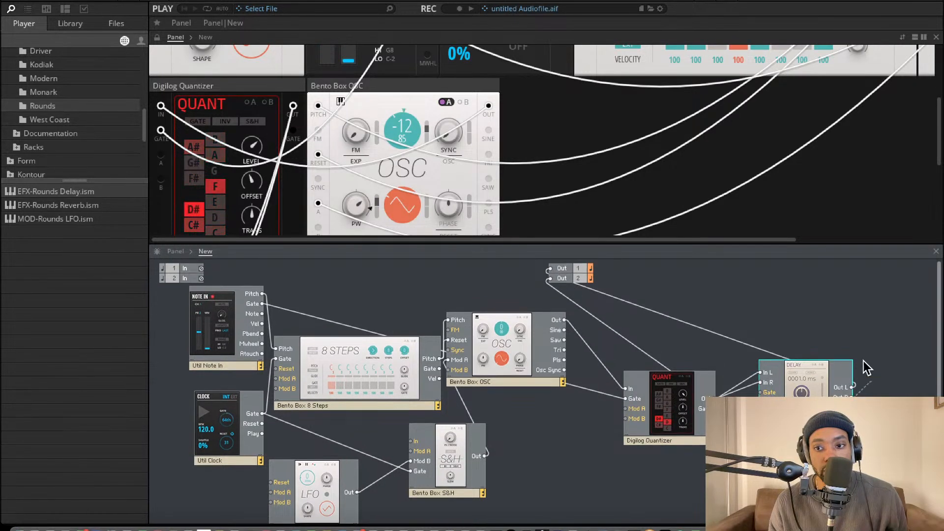
pyautogui.moveTo(571, 305); pyautogui.dragTo(550, 281)
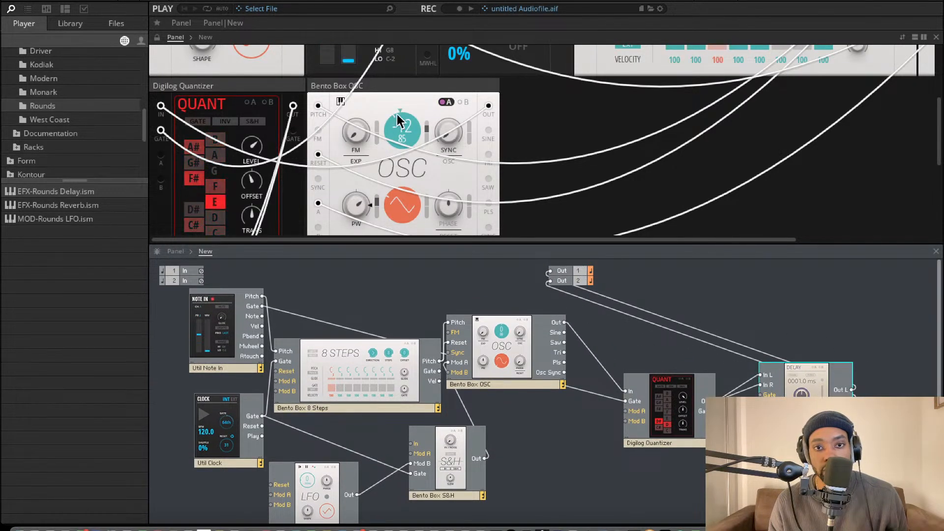
# Examine the Clock, 8 Steps, Sample & Hold, Quantizer and oscillator blocks in the panel view while the patch plays.
pyautogui.scroll(5, 492, 95)
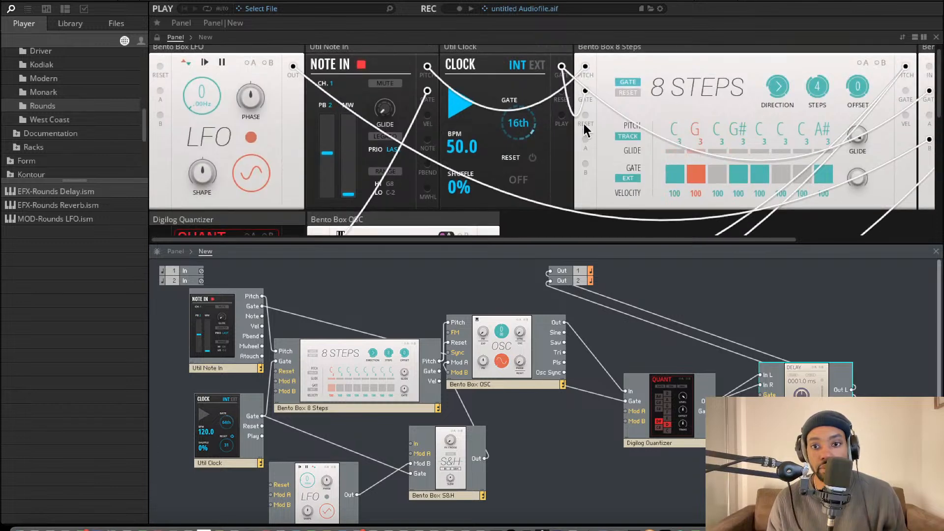
pyautogui.scroll(-3, 675, 148)
pyautogui.hscroll(3, 675, 148)
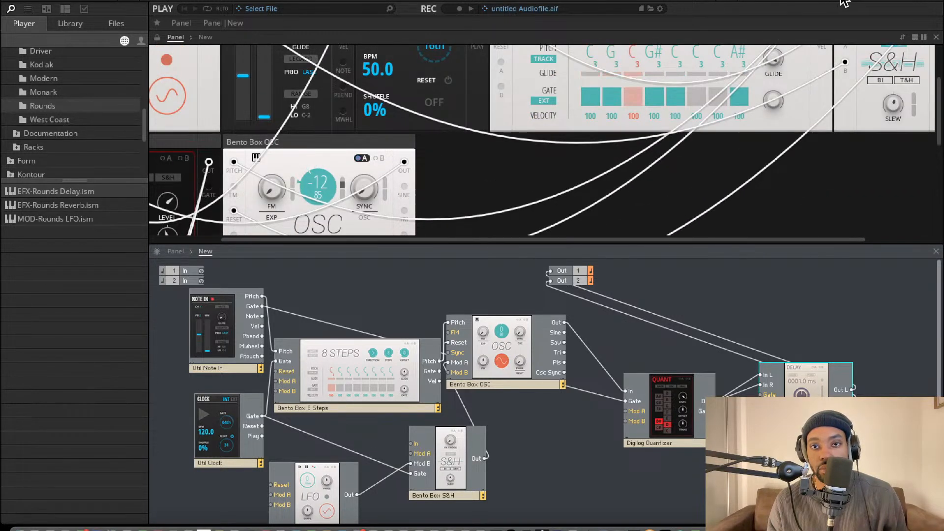
pyautogui.scroll(3, 627, 135)
pyautogui.hscroll(-2, 627, 136)
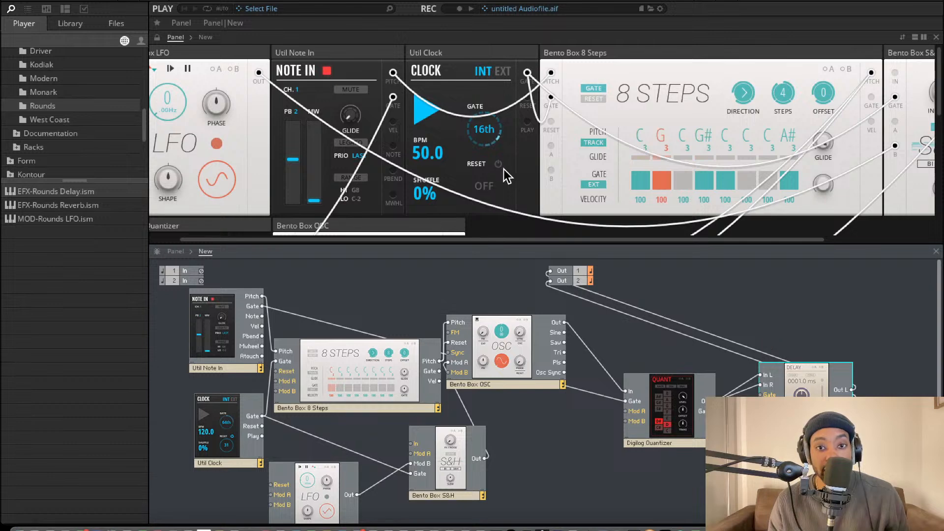
pyautogui.scroll(-3, 503, 170)
pyautogui.scroll(-2, 505, 167)
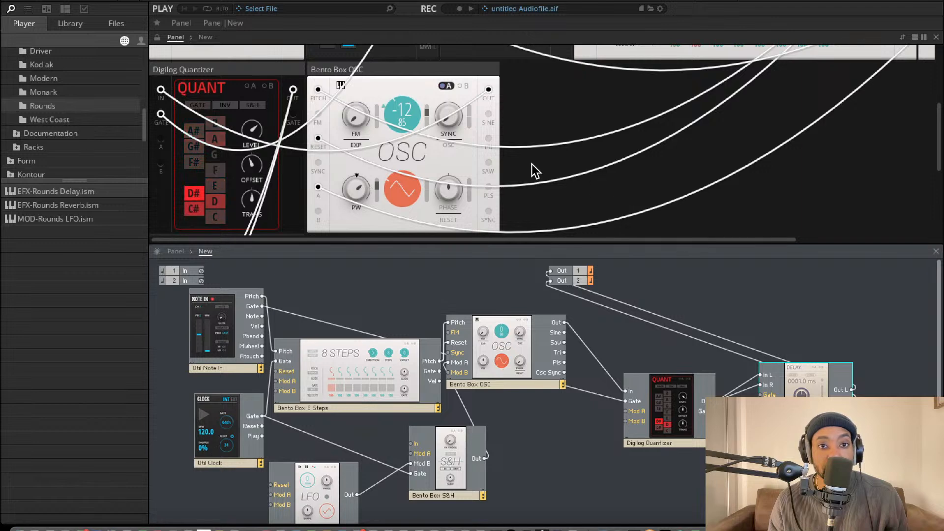
pyautogui.scroll(5, 532, 166)
pyautogui.hscroll(3, 539, 151)
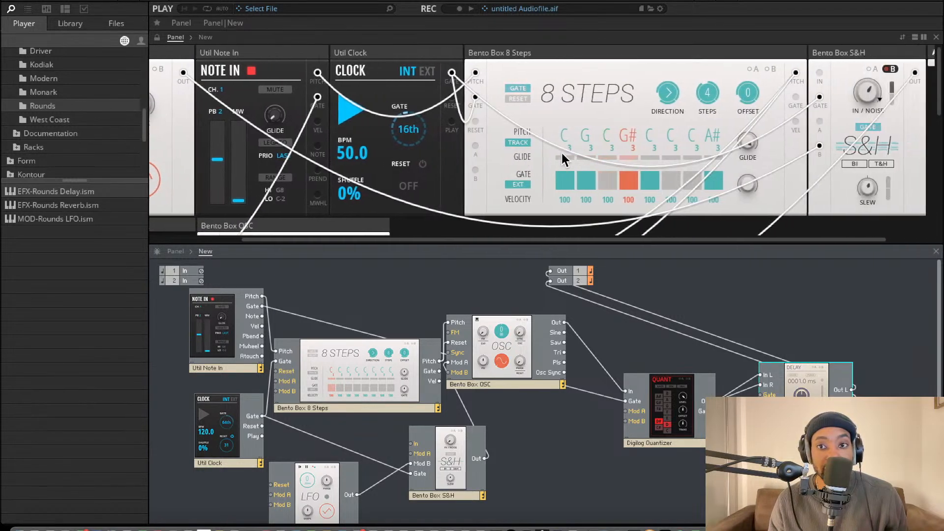
pyautogui.scroll(-1, 670, 172)
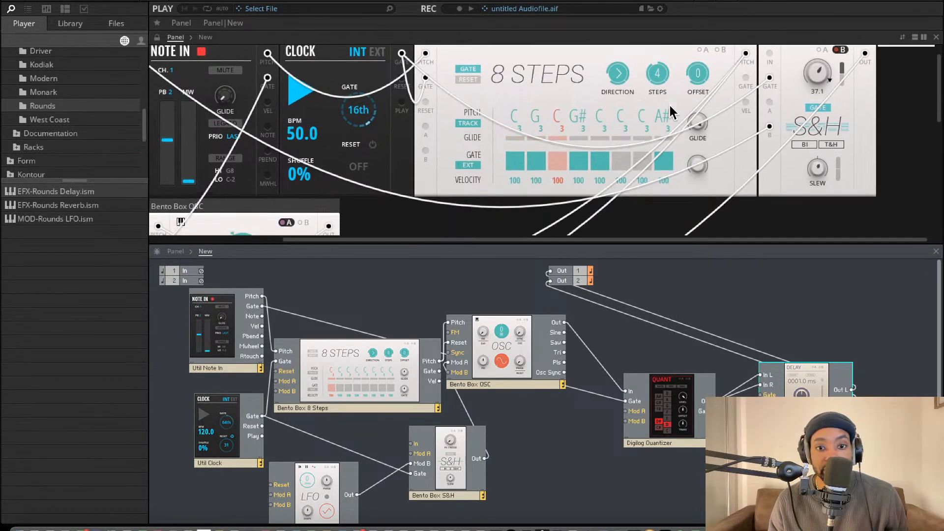
pyautogui.scroll(-1, 497, 251)
pyautogui.hscroll(-3, 441, 202)
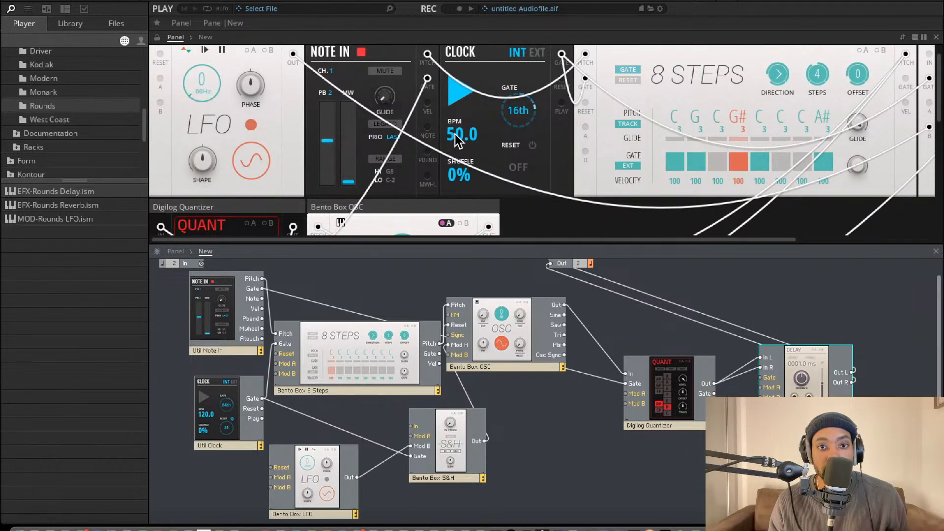
pyautogui.scroll(-5, 458, 140)
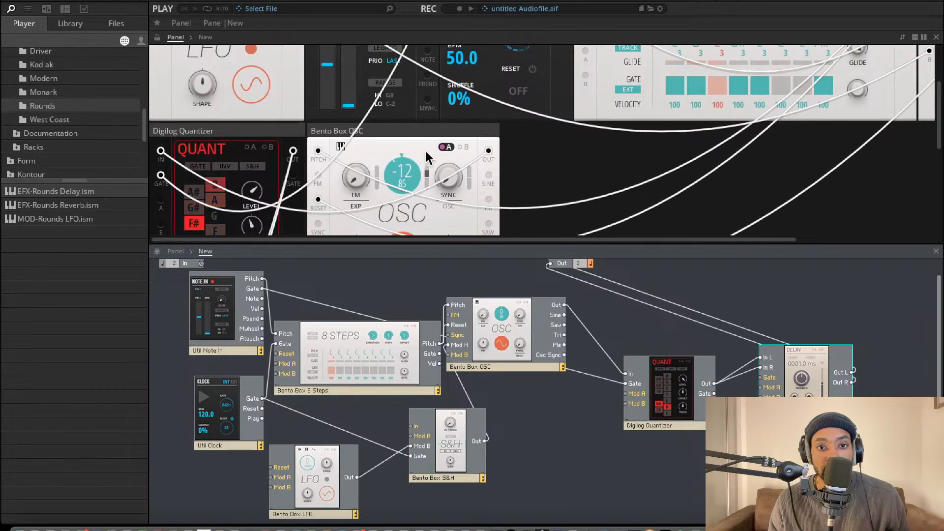
pyautogui.scroll(-4, 235, 125)
pyautogui.click(198, 101)
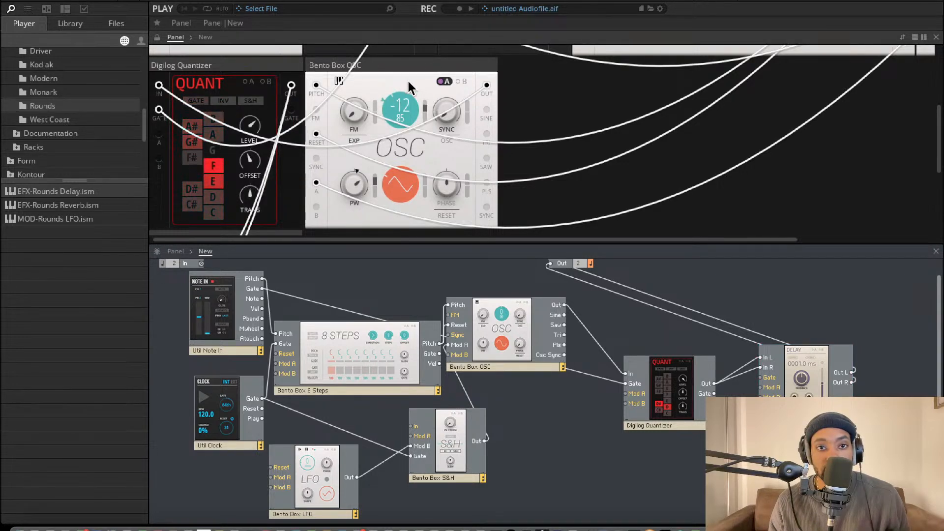
# Examine the modulation path between the LFO and Sample & Hold, and look over the oscillator and Rounds Delay controls.
pyautogui.scroll(10, 392, 99)
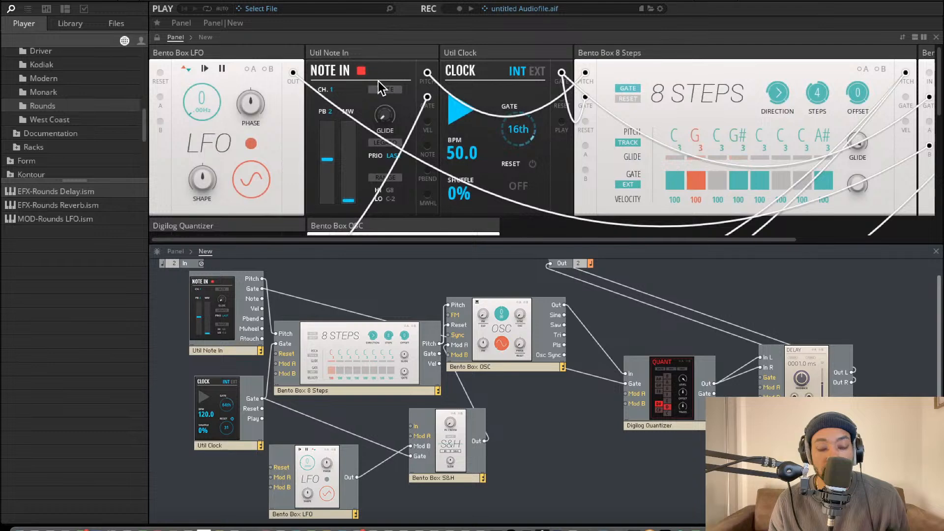
pyautogui.hscroll(5, 392, 89)
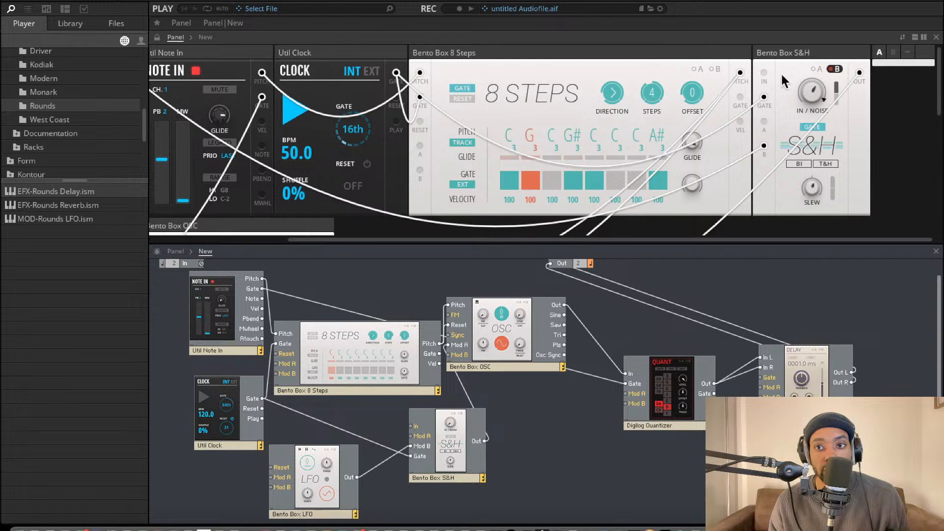
pyautogui.hscroll(-4, 405, 61)
pyautogui.hscroll(-1, 404, 61)
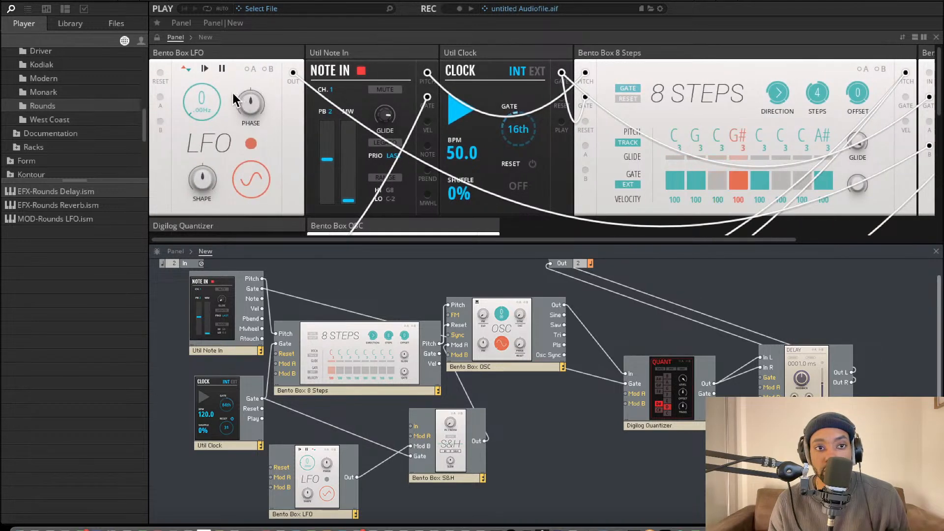
pyautogui.hscroll(5, 393, 98)
pyautogui.scroll(-1, 393, 99)
pyautogui.hscroll(-5, 484, 101)
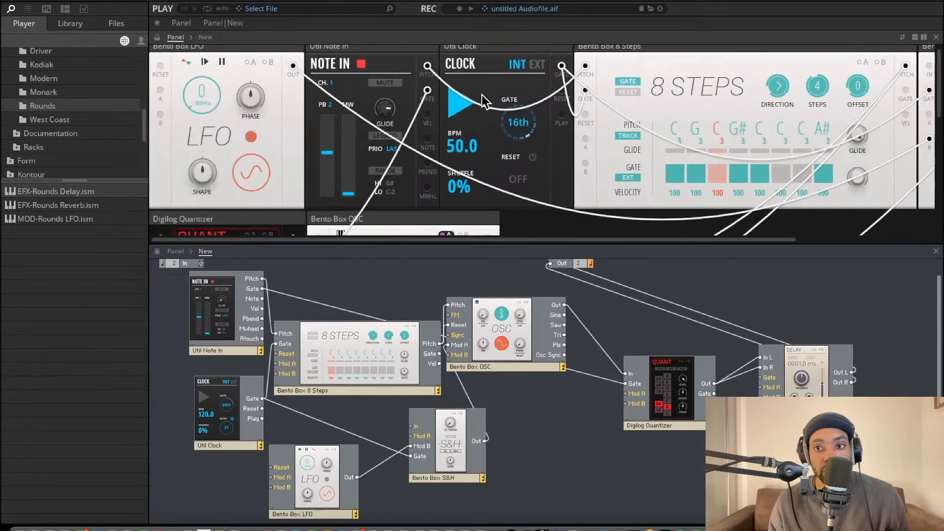
pyautogui.scroll(-5, 479, 101)
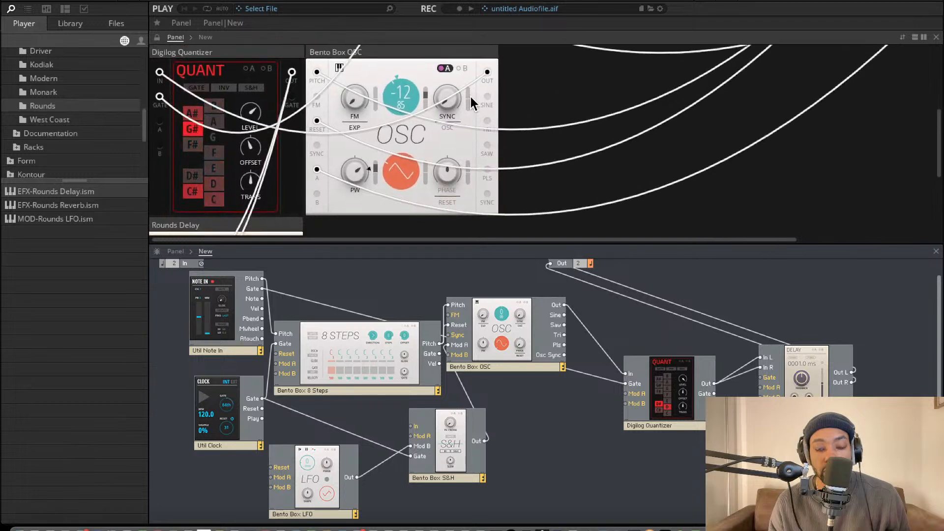
pyautogui.scroll(-5, 471, 103)
pyautogui.hscroll(1, 449, 100)
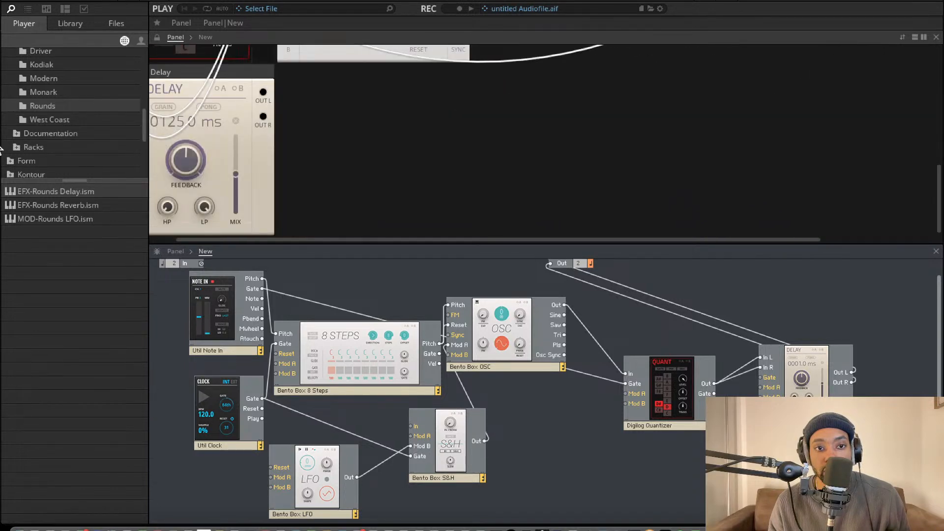
# Switch off the D, C# and D# notes in the Quantizer.
pyautogui.scroll(6, 237, 168)
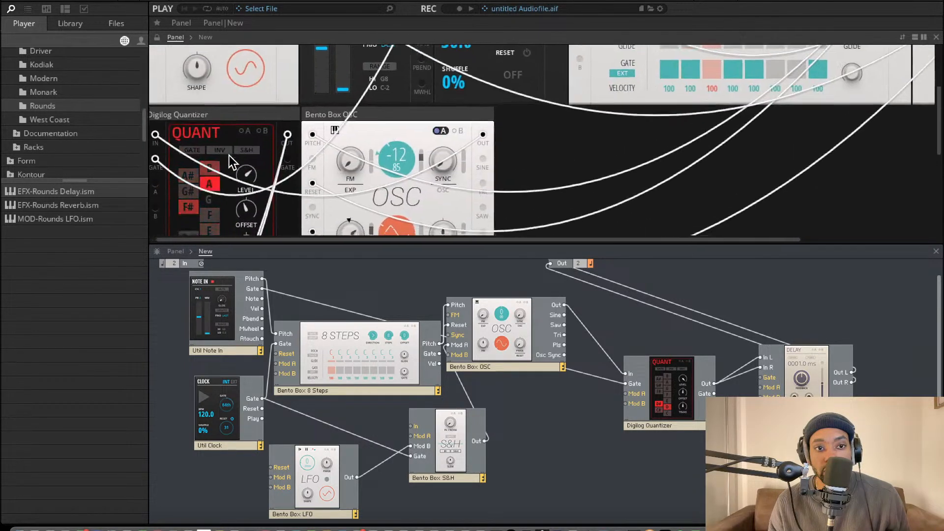
pyautogui.scroll(-1, 222, 160)
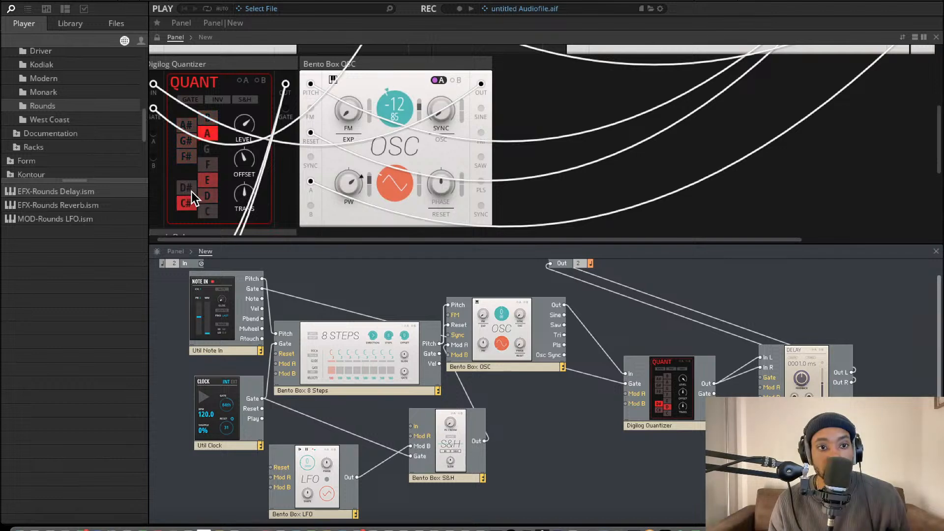
pyautogui.click(208, 196)
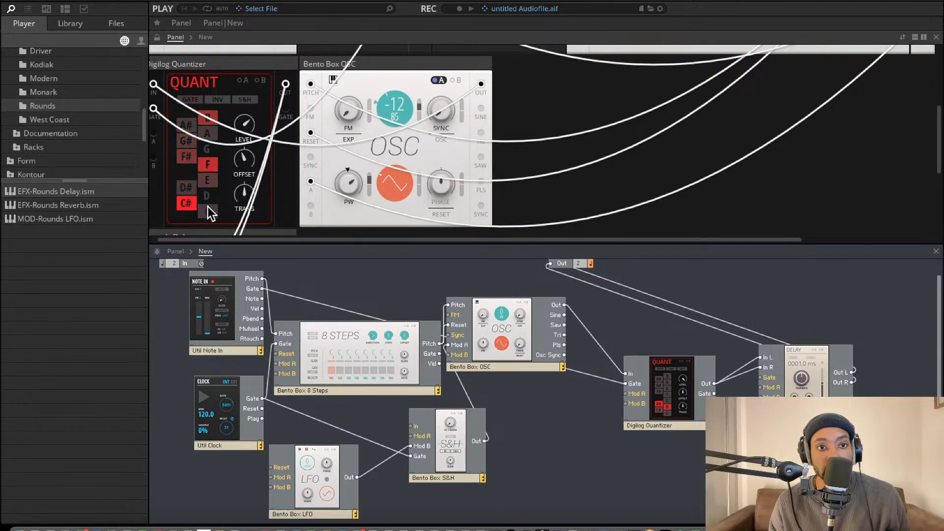
pyautogui.click(206, 213)
pyautogui.click(188, 203)
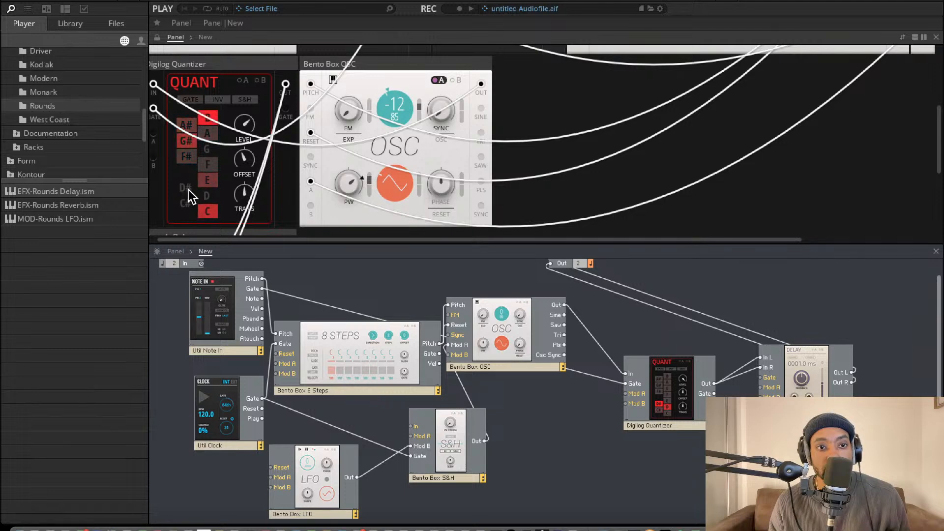
# Switch the D#, C# and D notes back on in the Quantizer.
pyautogui.click(188, 188)
pyautogui.click(187, 202)
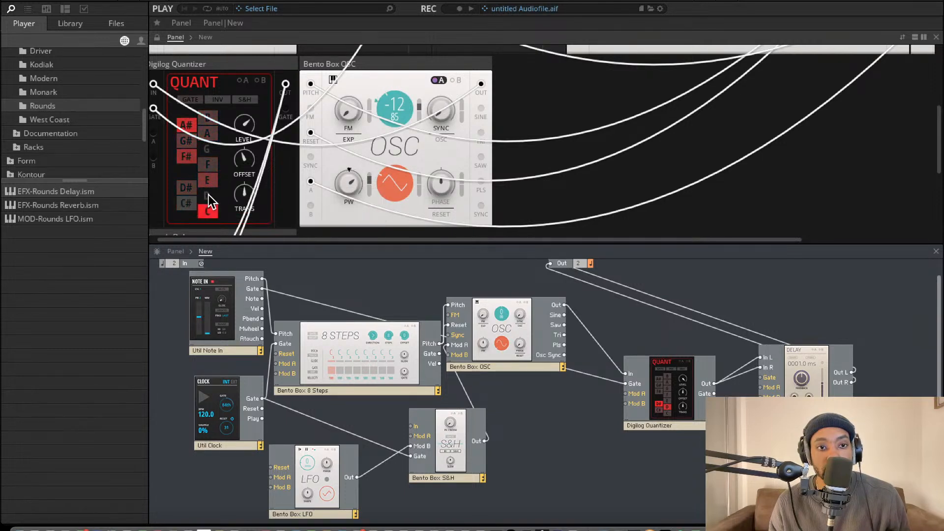
pyautogui.click(208, 195)
# Toggle the B, A, A#, G and E notes in the Quantizer to vary the allowed pitches.
pyautogui.click(208, 120)
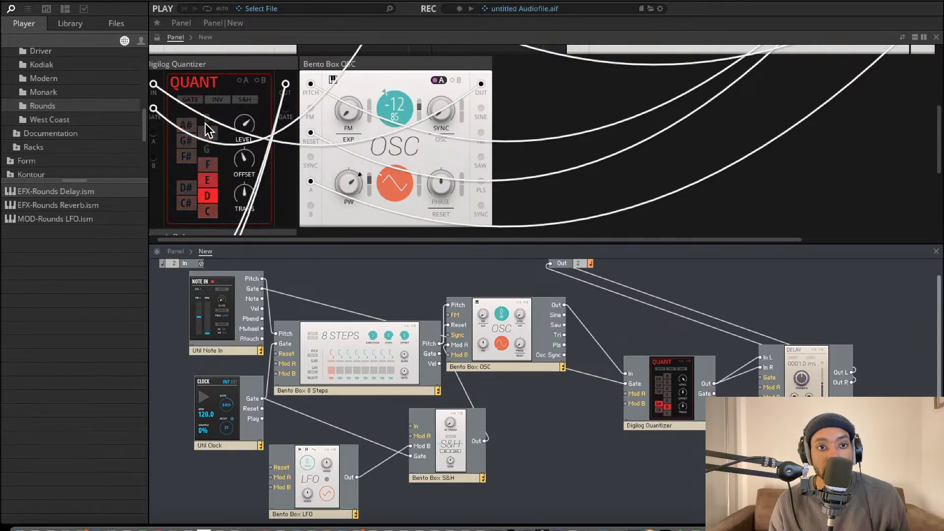
pyautogui.click(208, 131)
pyautogui.click(209, 133)
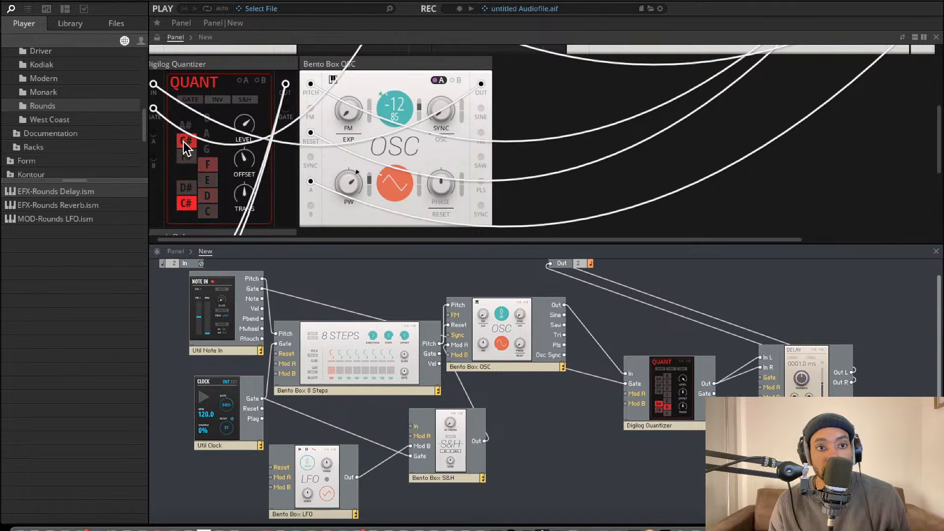
pyautogui.click(185, 125)
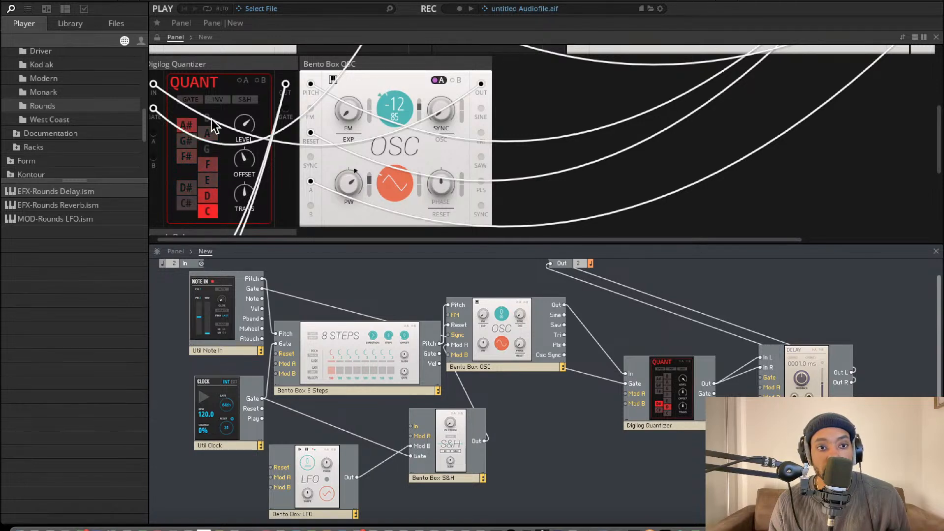
pyautogui.click(207, 117)
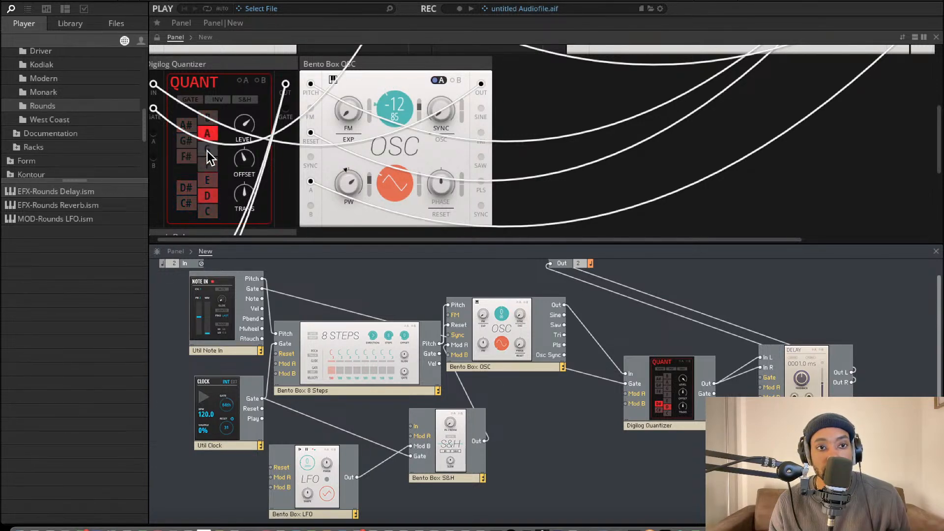
pyautogui.click(208, 151)
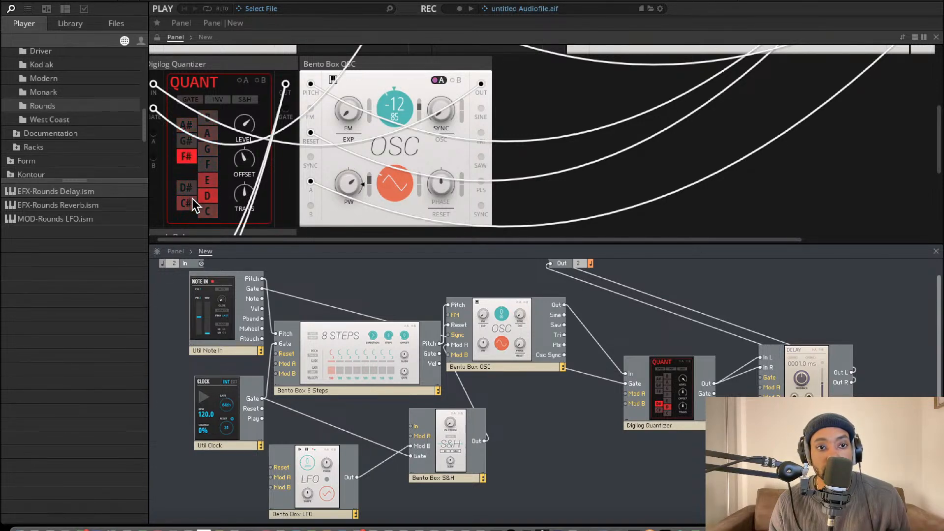
pyautogui.click(208, 179)
pyautogui.click(209, 149)
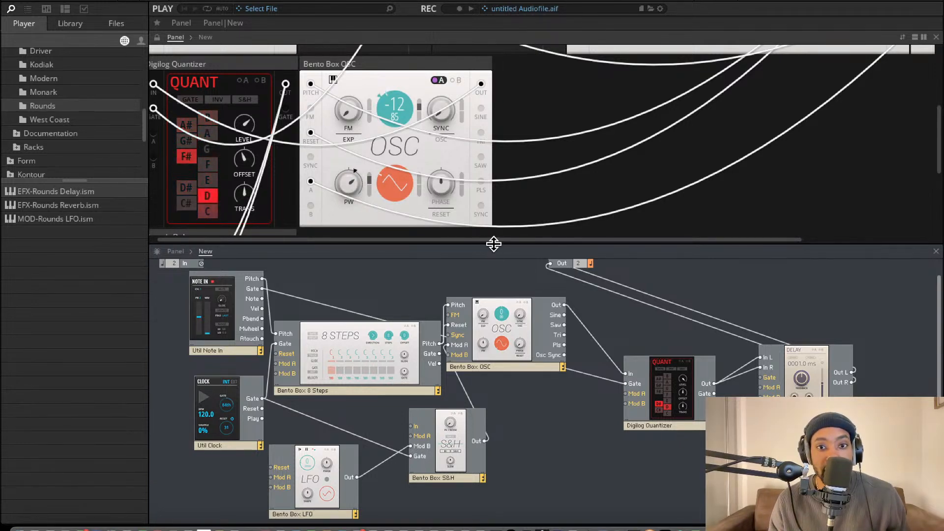
# Enlarge the panel view and place the Rounds Delay directly to the right of the Bento Box OSC.
pyautogui.moveTo(490, 242); pyautogui.dragTo(489, 315)
pyautogui.scroll(3, 464, 167)
pyautogui.scroll(-5, 465, 167)
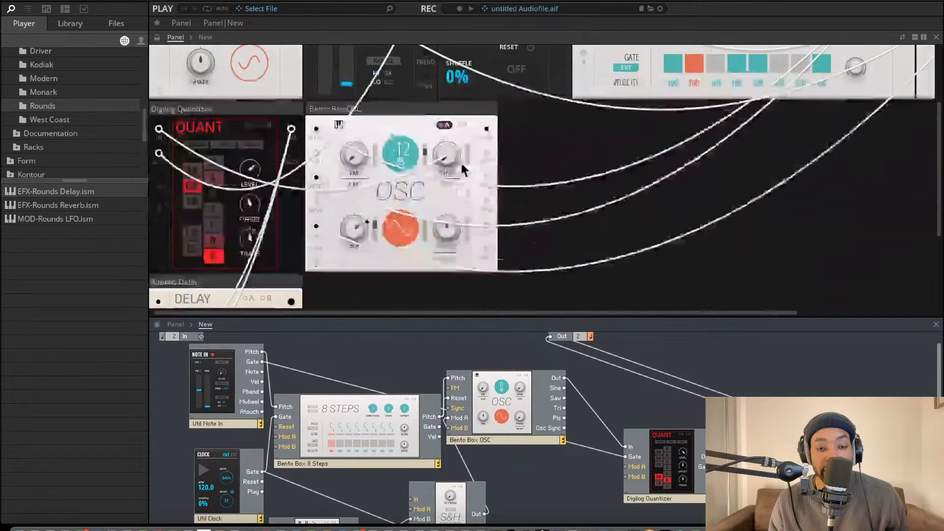
pyautogui.moveTo(270, 172); pyautogui.dragTo(614, 50)
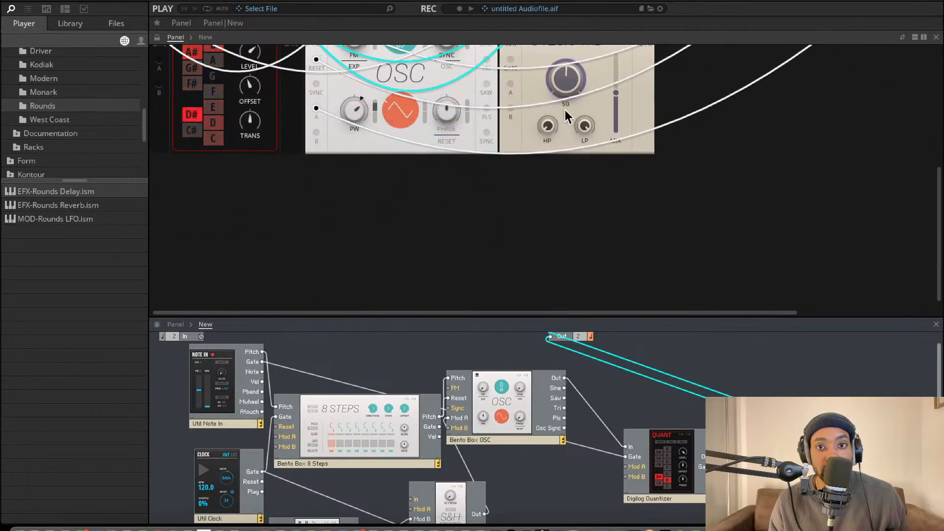
# Reorder the upper row of blocks so Note In comes first and Clock second, ahead of the LFO.
pyautogui.scroll(4, 526, 123)
pyautogui.moveTo(356, 53); pyautogui.dragTo(200, 52)
pyautogui.moveTo(456, 55); pyautogui.dragTo(301, 56)
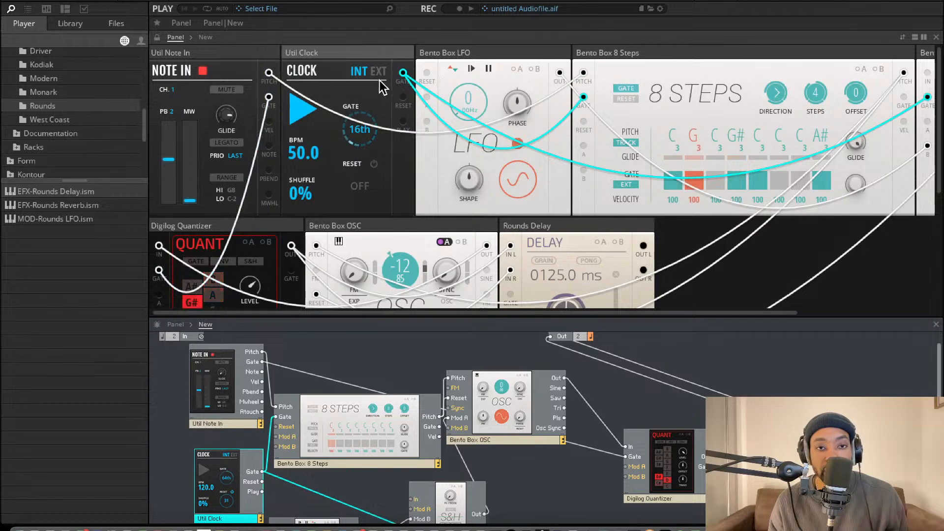
# Look over the rearranged panel layout, from Note In and Clock through 8 Steps and Sample & Hold to the lower row.
pyautogui.scroll(-2, 357, 97)
pyautogui.hscroll(5, 357, 97)
pyautogui.scroll(2, 442, 96)
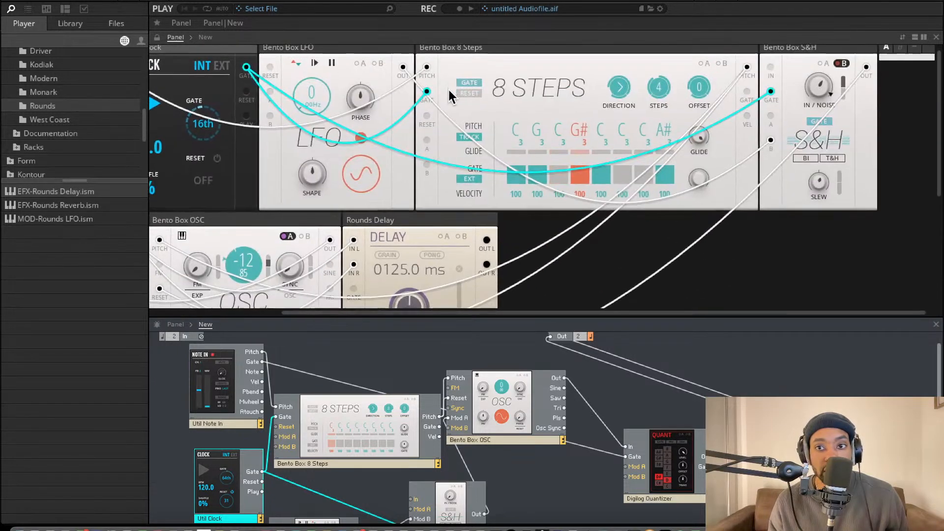
pyautogui.hscroll(-5, 447, 96)
pyautogui.scroll(-2, 438, 95)
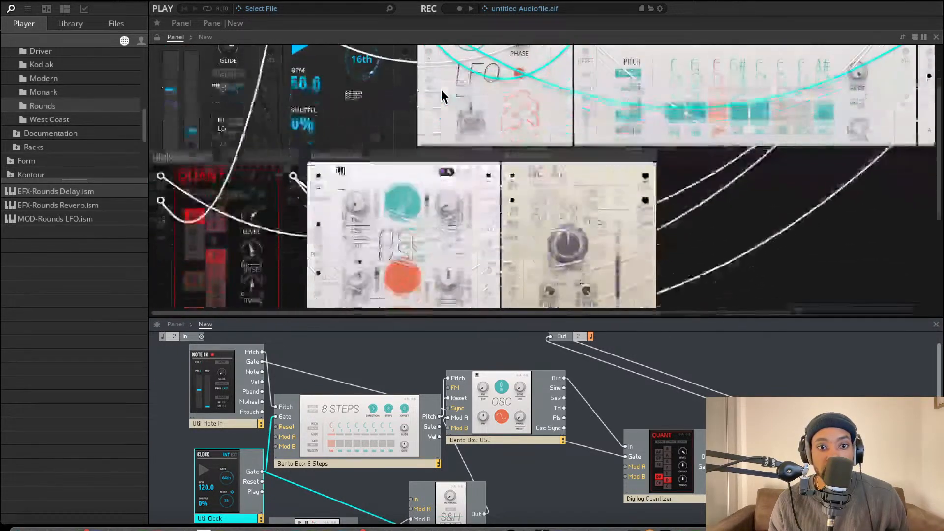
pyautogui.scroll(2, 435, 96)
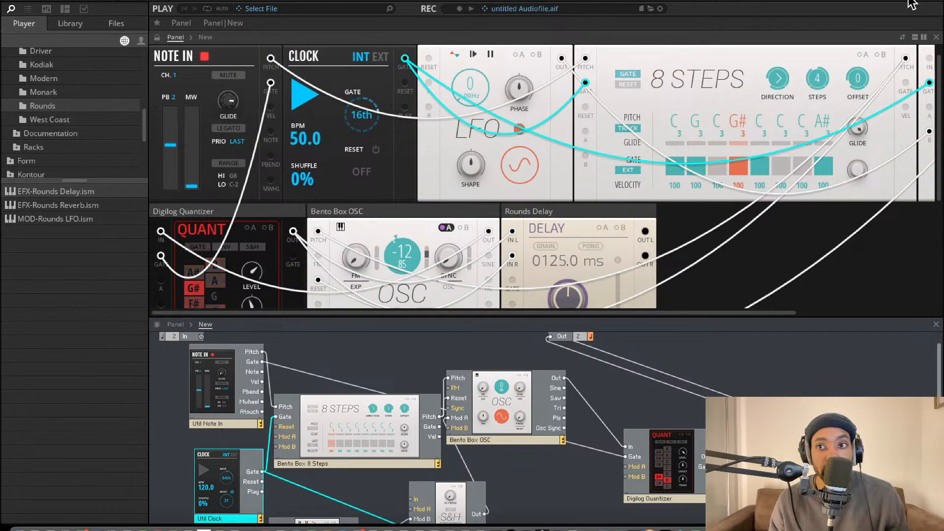
pyautogui.scroll(1, 490, 63)
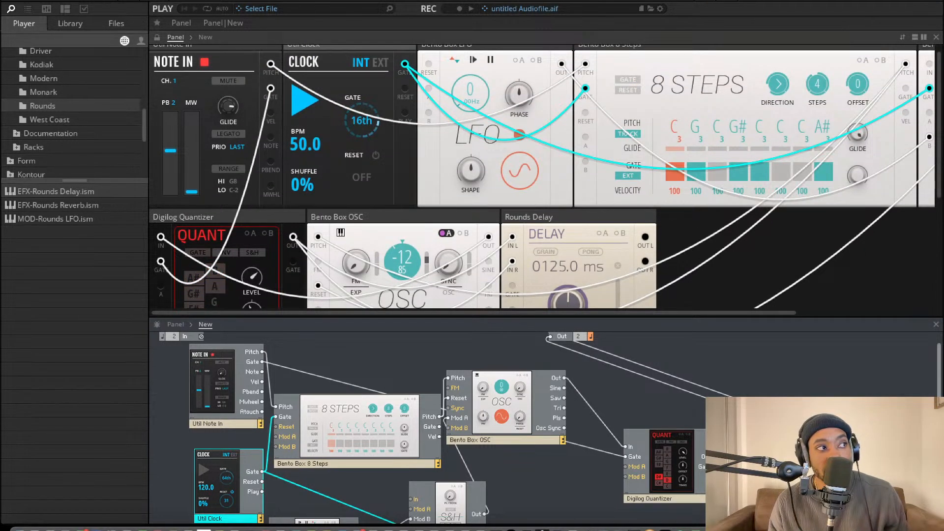